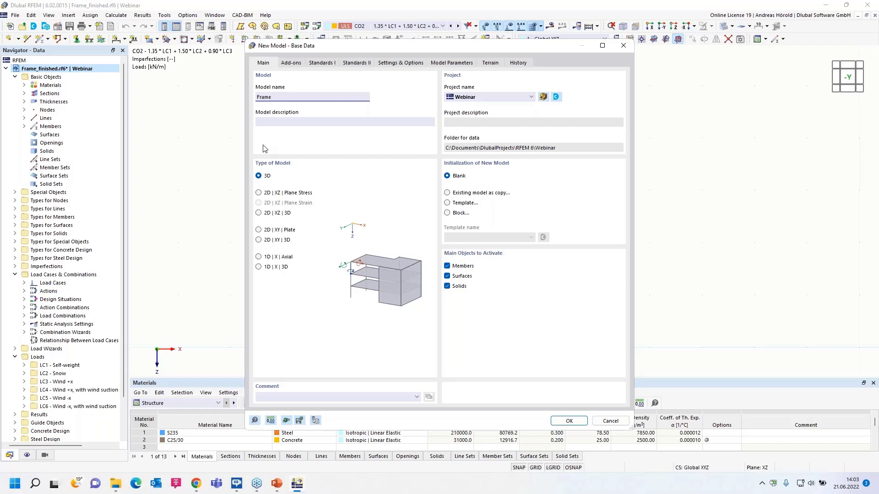
# Activate the Concrete Design and Steel Design add-ons and set the combination standard to EN 1990 with the German annex DIN | 2012-08.
pyautogui.click(291, 65)
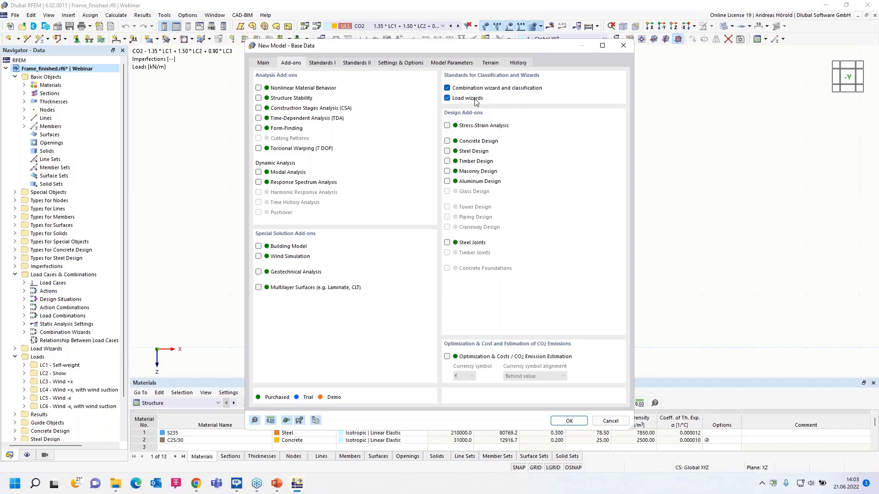
pyautogui.click(447, 141)
pyautogui.click(323, 65)
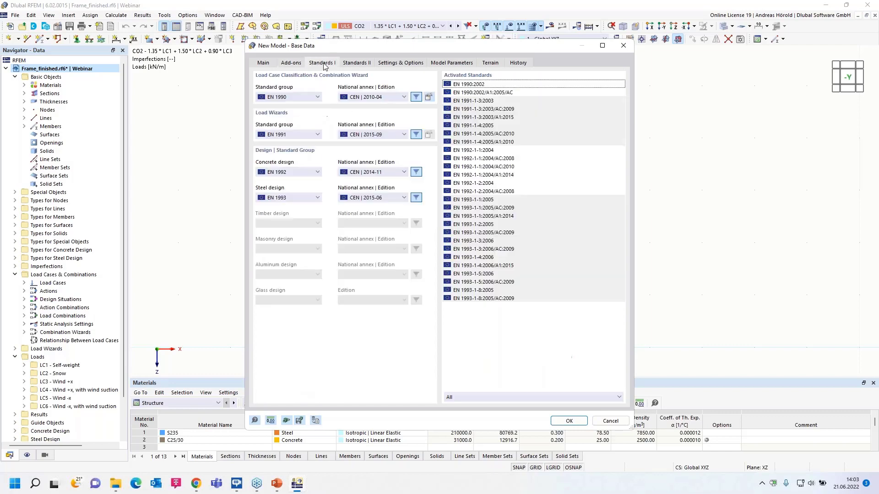
pyautogui.click(288, 97)
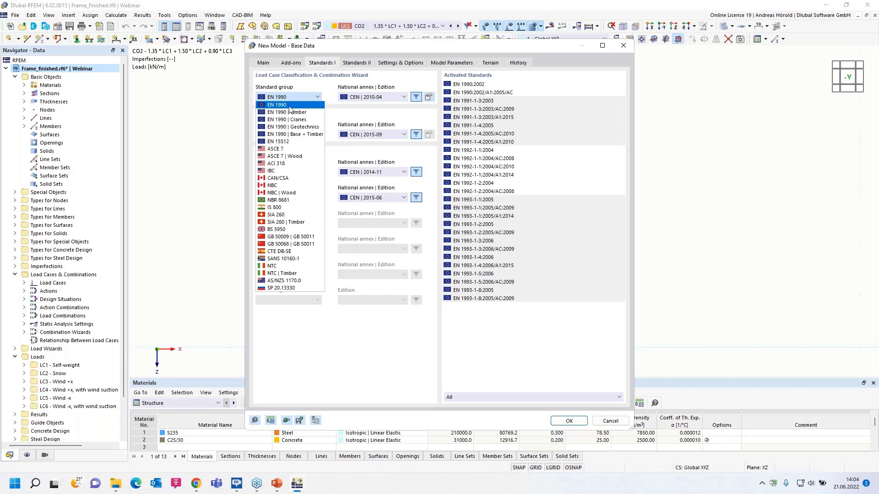
pyautogui.click(292, 106)
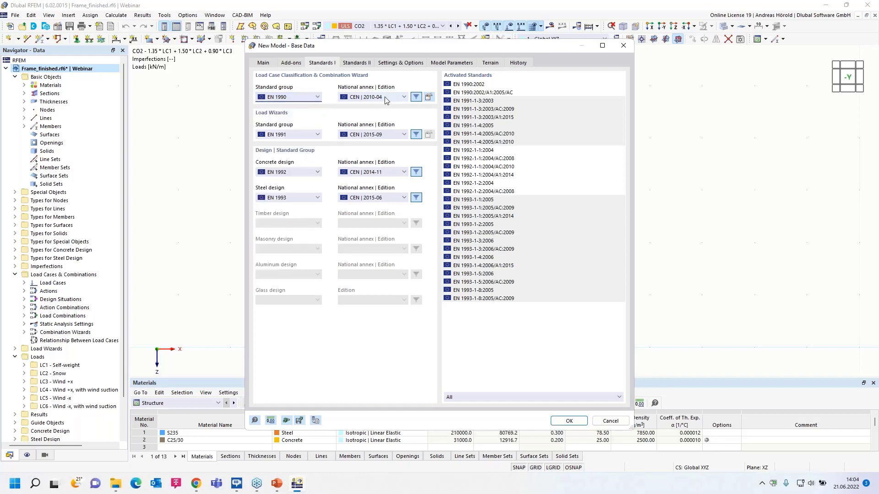
pyautogui.click(384, 99)
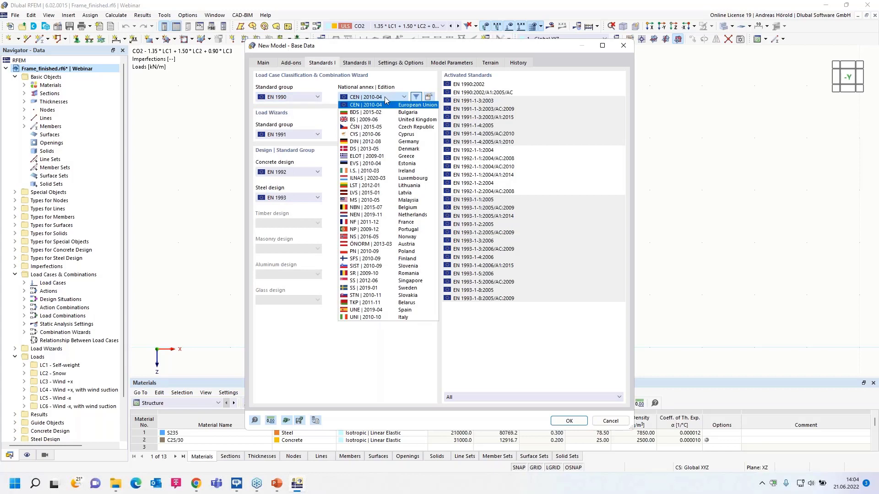
pyautogui.click(383, 145)
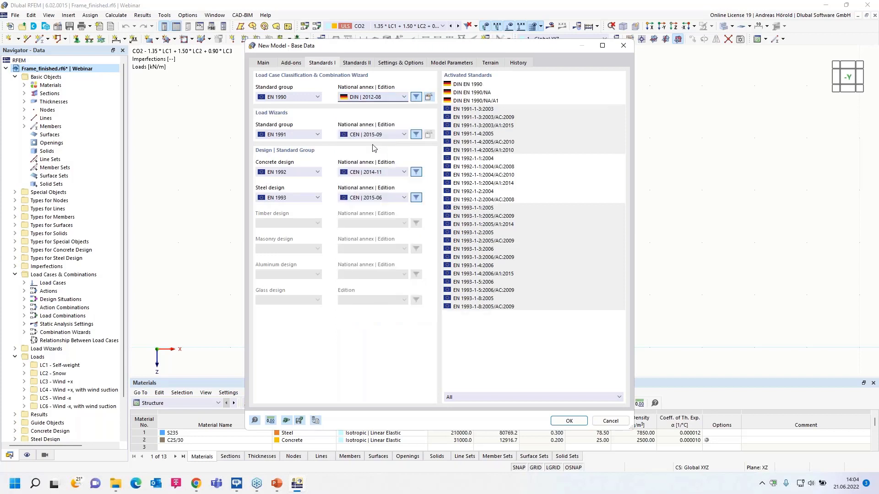
# Keep EN 1991 for load wizards, EN 1992 for concrete and EN 1993 for steel design, and create the new model.
pyautogui.click(304, 136)
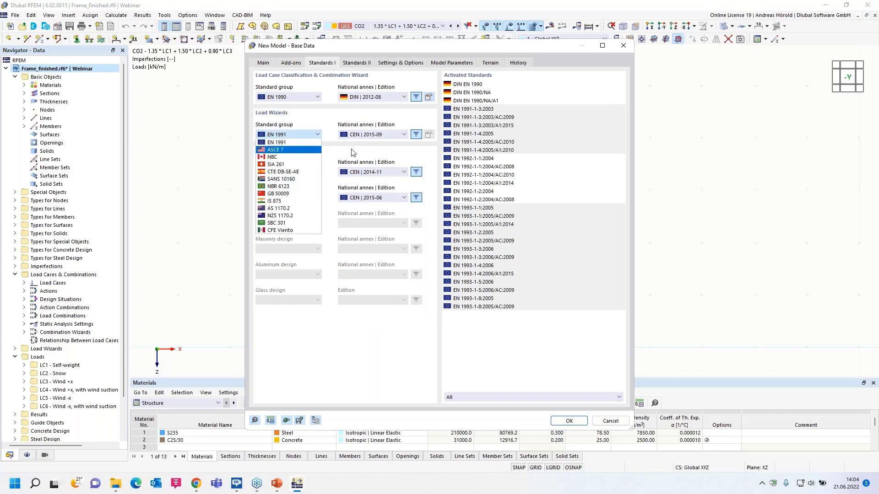
pyautogui.click(353, 156)
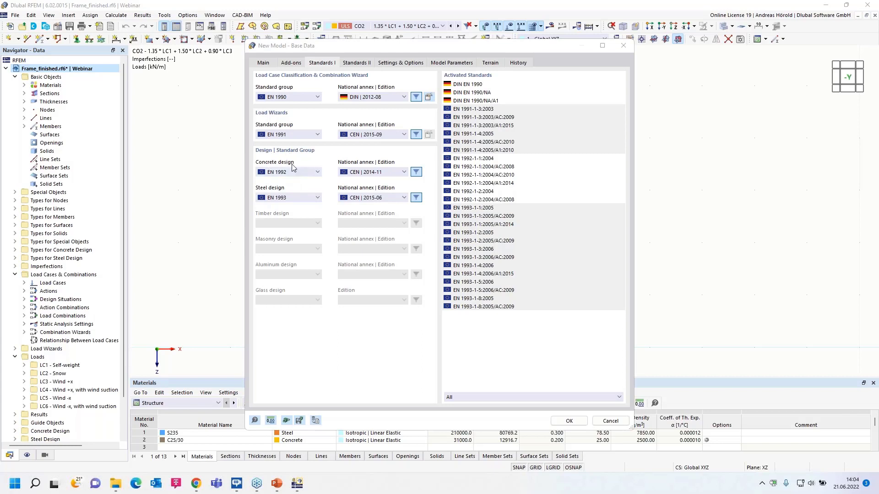
pyautogui.click(299, 174)
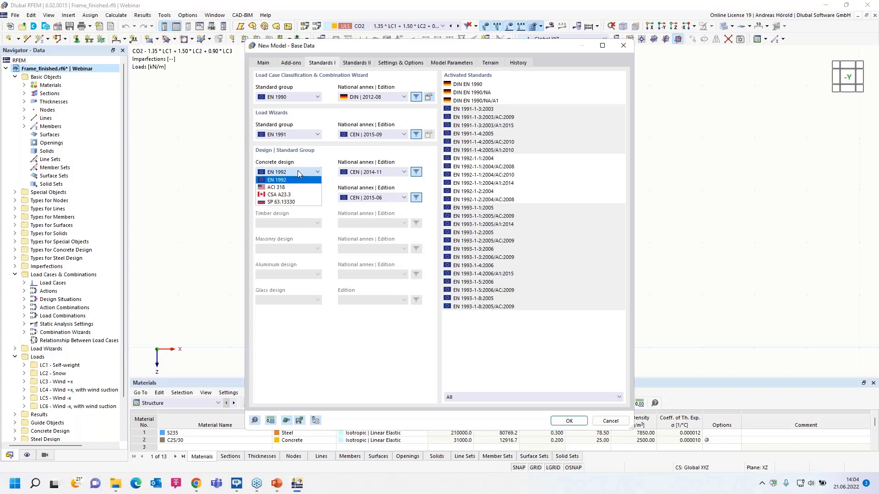
pyautogui.click(299, 175)
pyautogui.click(294, 200)
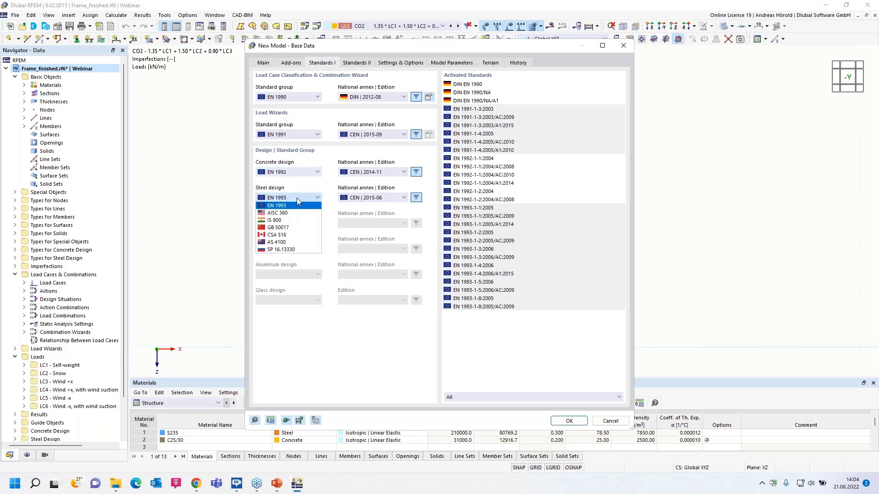
pyautogui.click(302, 185)
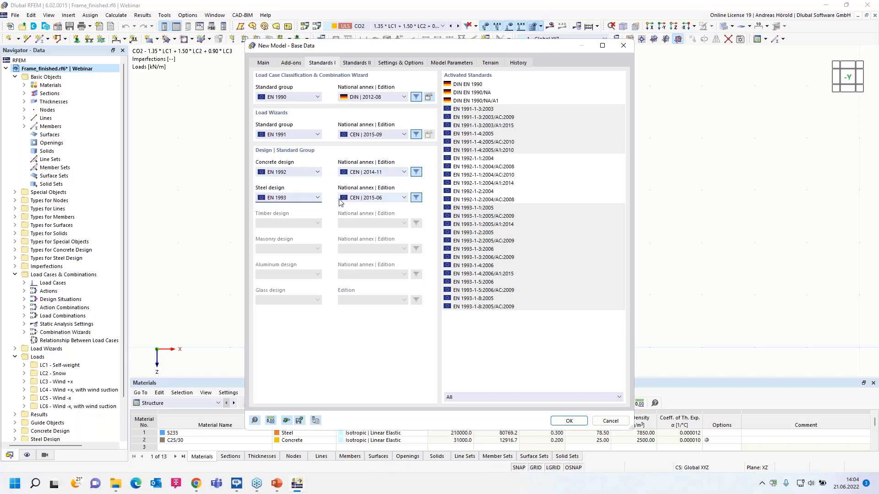
pyautogui.click(568, 421)
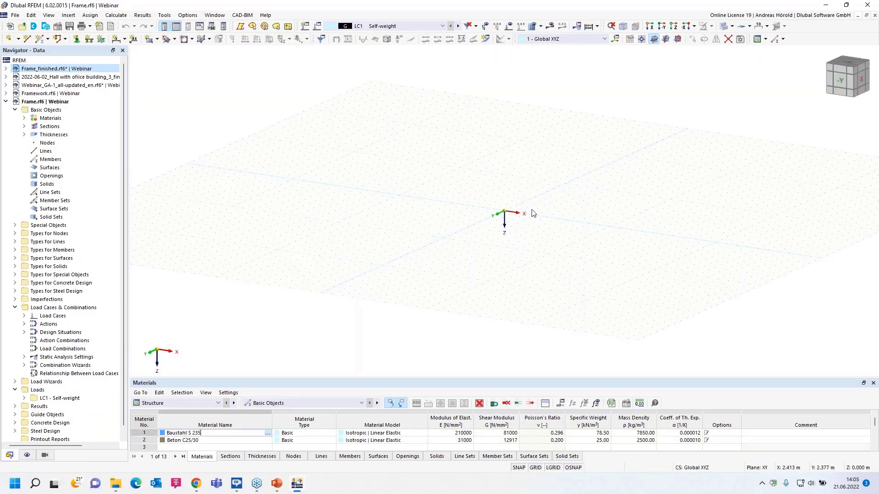
# Show the model in reverse Y-direction and set XZ as the current work plane.
pyautogui.scroll(4, 550, 198)
pyautogui.click(663, 26)
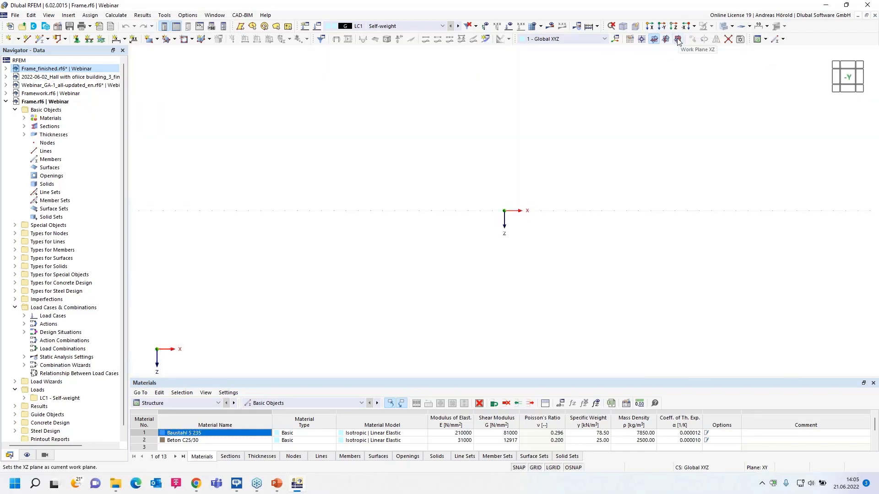
pyautogui.click(678, 40)
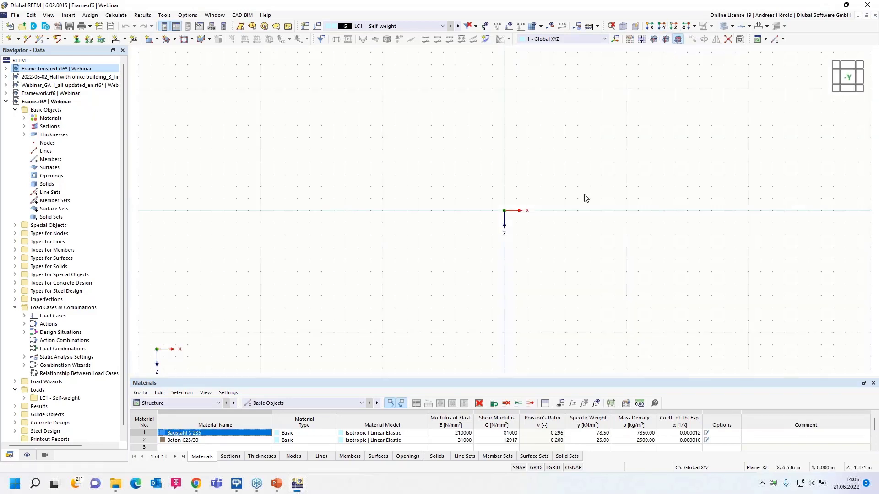
pyautogui.moveTo(505, 221); pyautogui.dragTo(476, 270, button='middle')
# Start a new single beam member and pick the HE 200 A section (EN 10365:2017, ArcelorMittal) from the library.
pyautogui.click(40, 39)
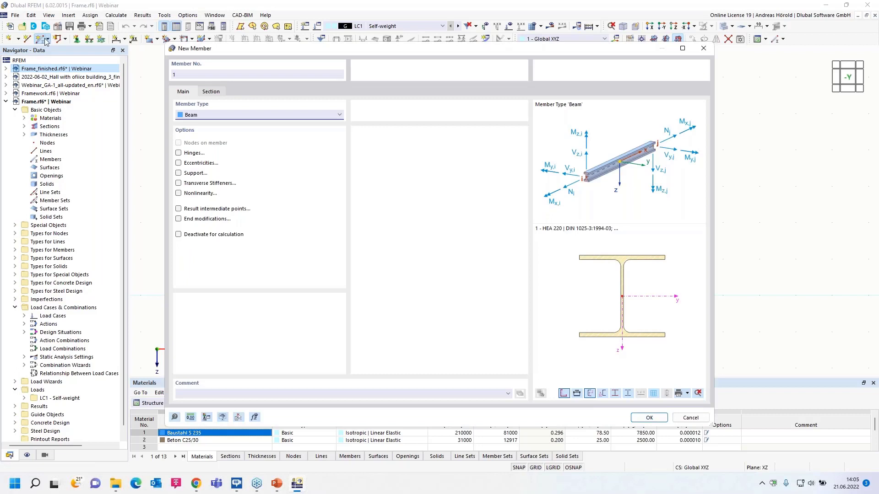
pyautogui.click(212, 93)
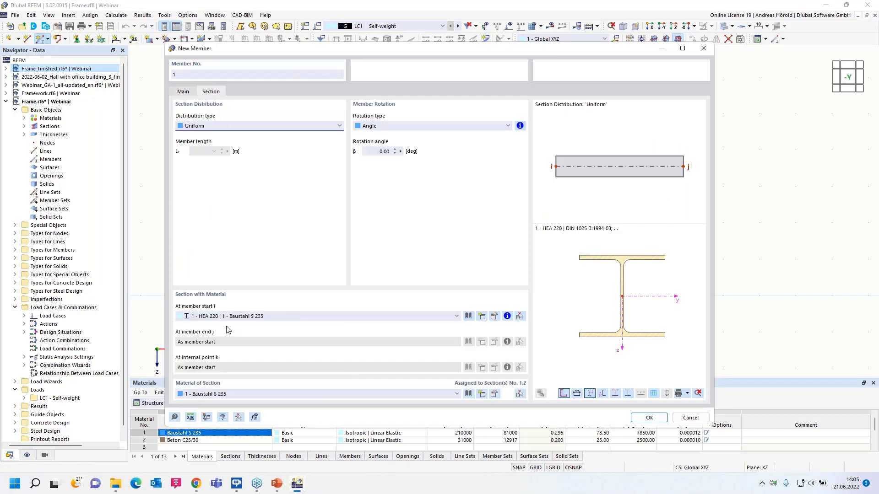
pyautogui.click(468, 316)
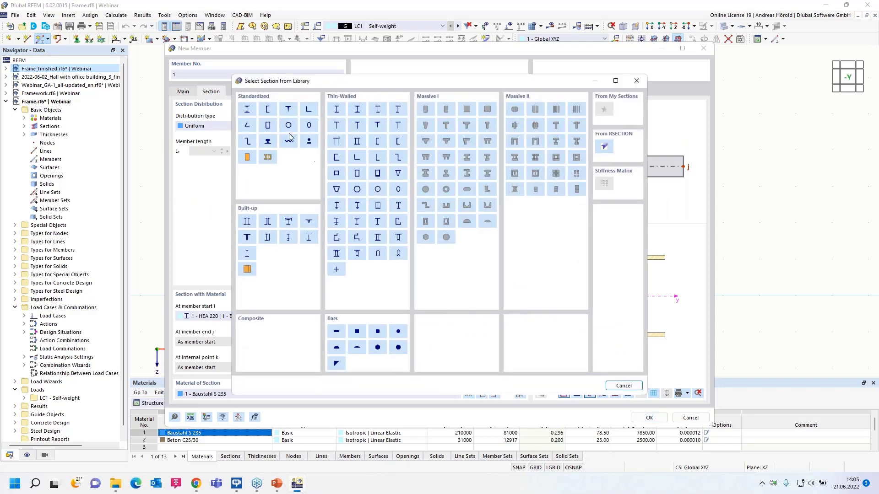
pyautogui.click(248, 109)
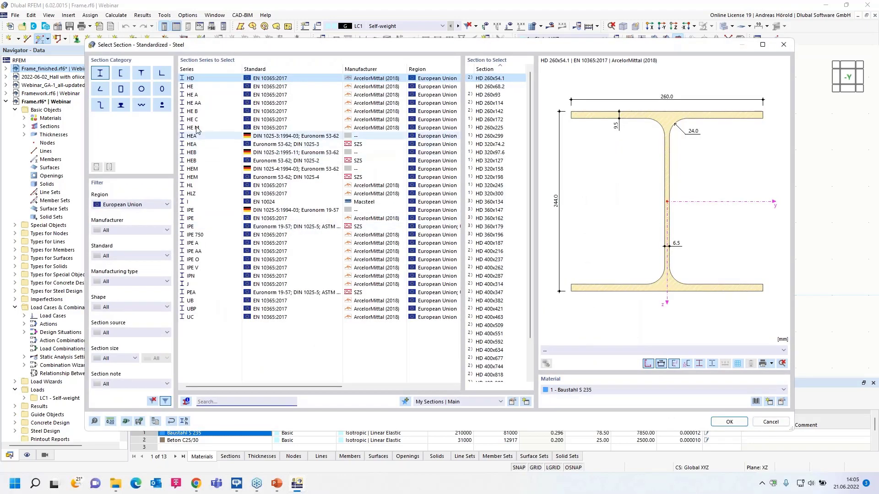
pyautogui.click(197, 96)
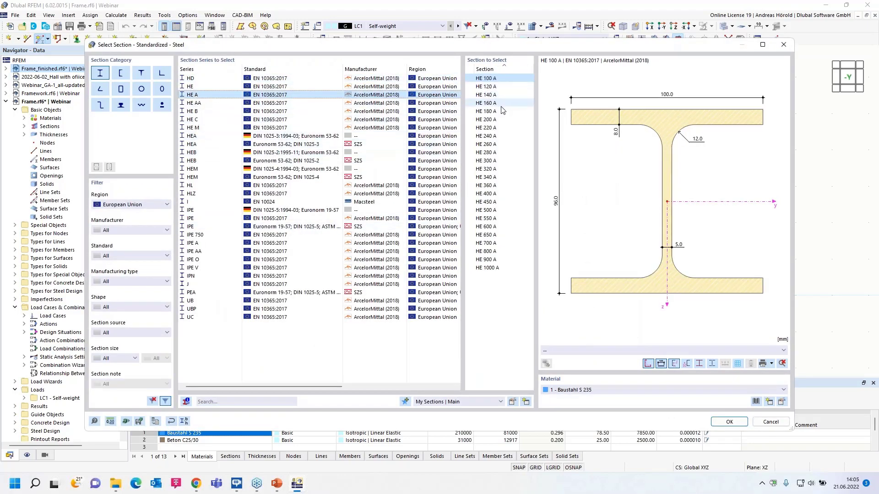
pyautogui.click(489, 120)
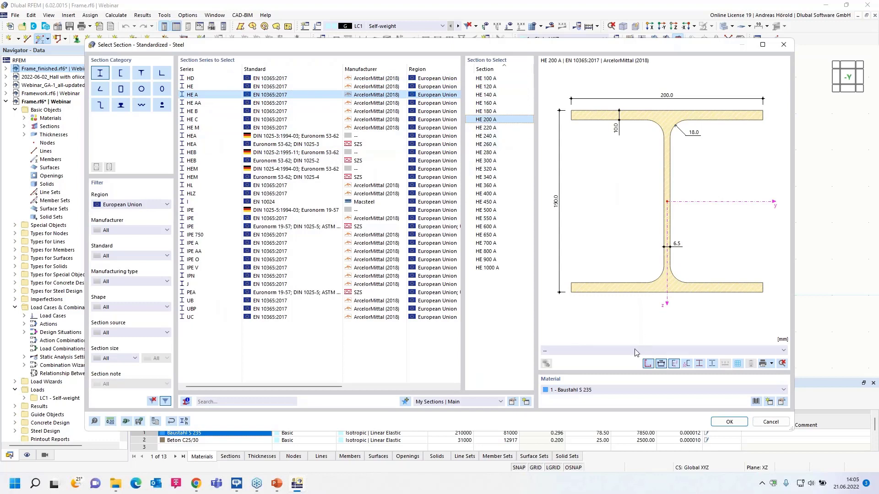
# Assign steel S235 from the EN 1993-1-1:2005-05 series to the HE 200 A section and confirm the member definition.
pyautogui.click(782, 402)
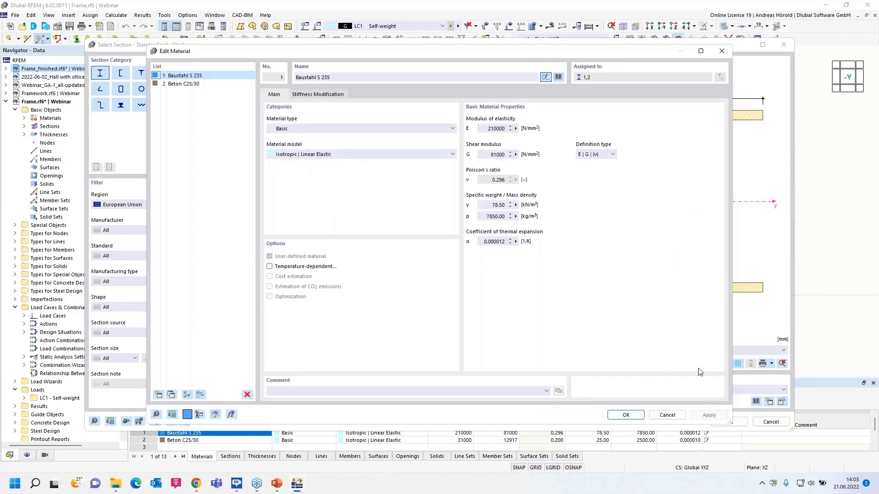
pyautogui.click(667, 415)
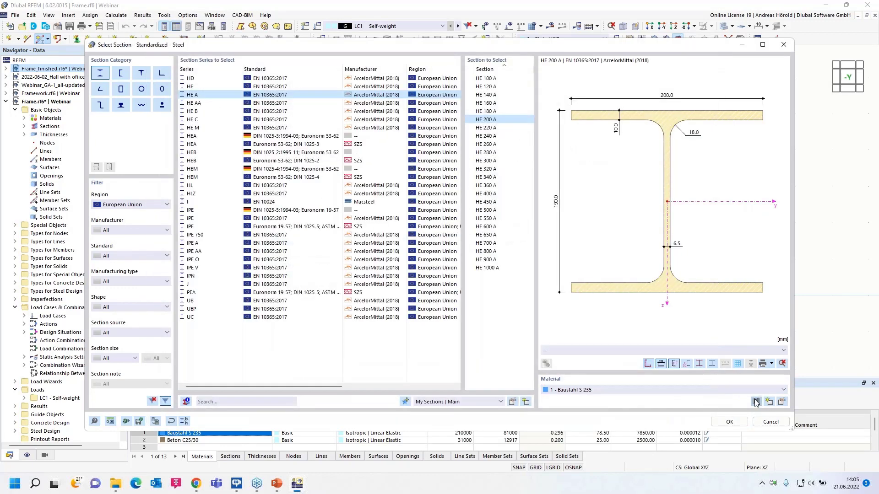
pyautogui.click(755, 402)
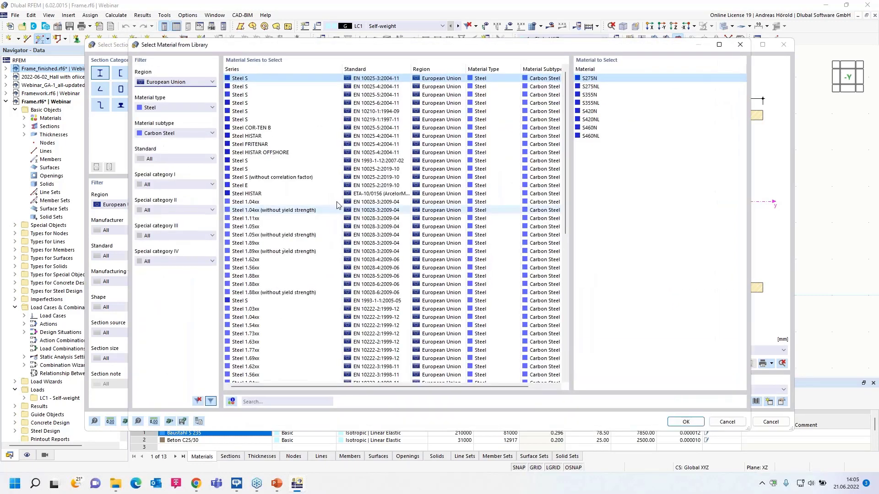
pyautogui.click(254, 301)
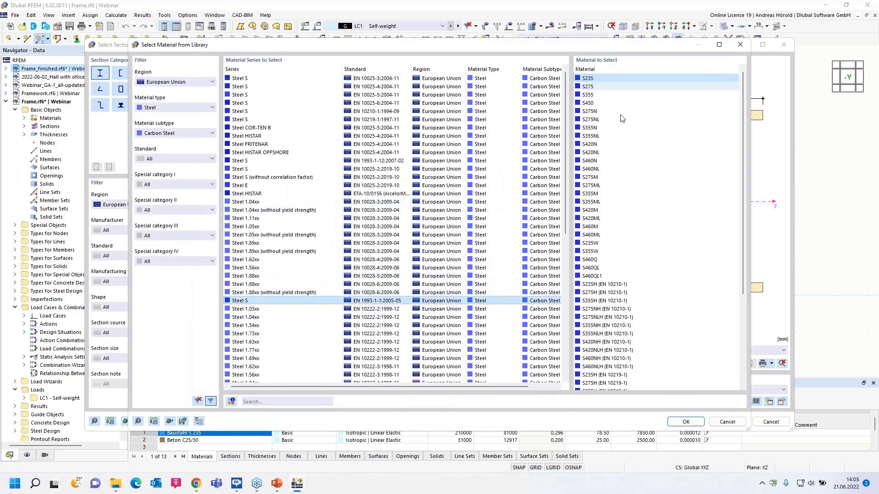
pyautogui.click(689, 422)
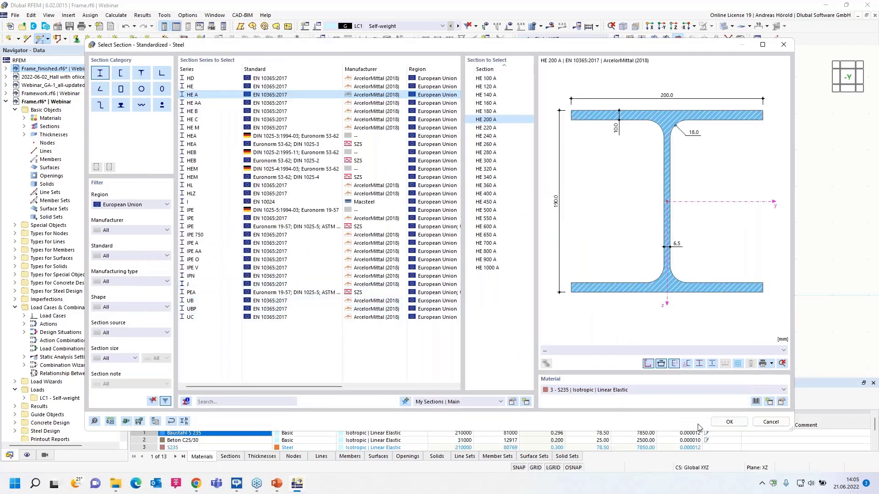
pyautogui.click(728, 421)
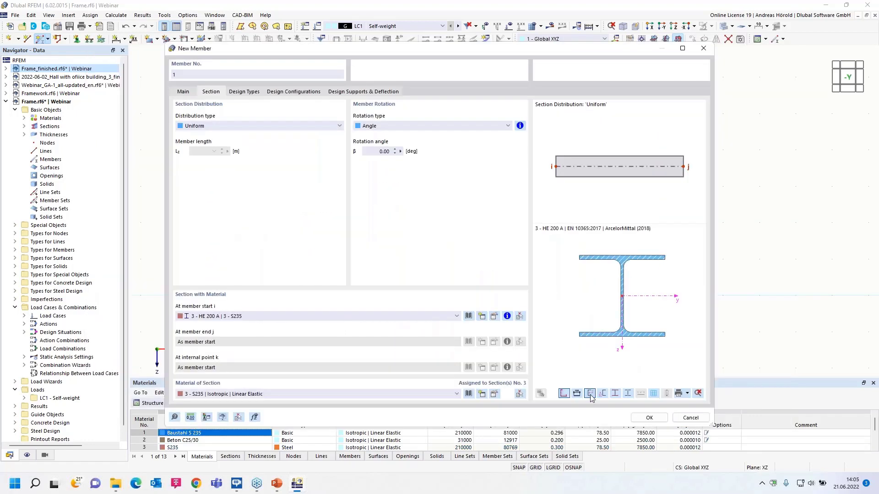
pyautogui.click(643, 418)
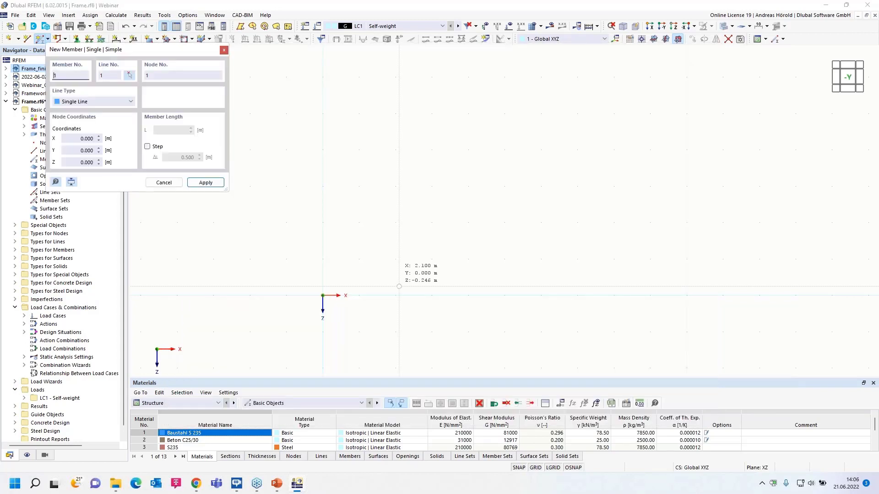
# Draw a 3 m column from the origin up to Z = -3.000 m and a 4 m horizontal beam from its top to X = 4.000 m.
pyautogui.click(323, 295)
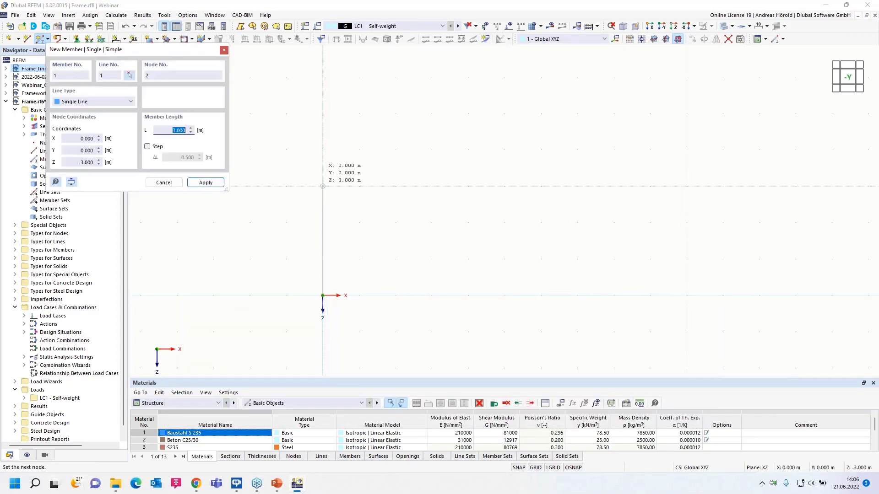
pyautogui.click(323, 187)
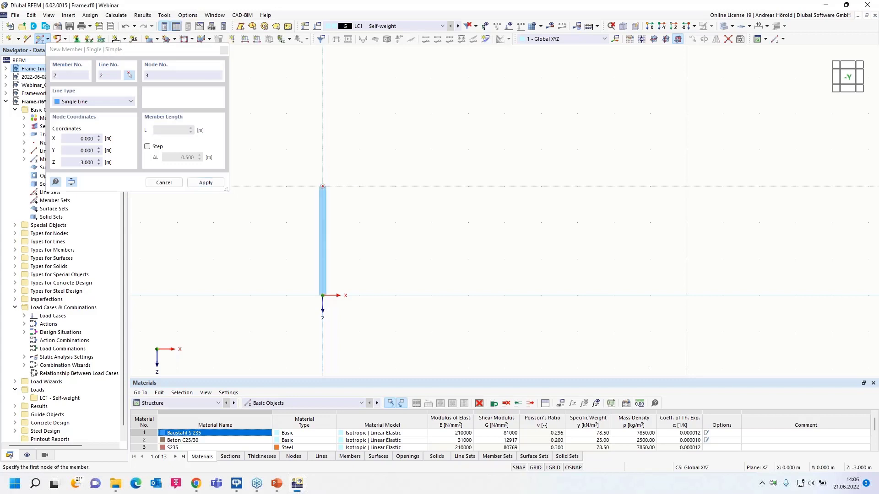
pyautogui.click(323, 186)
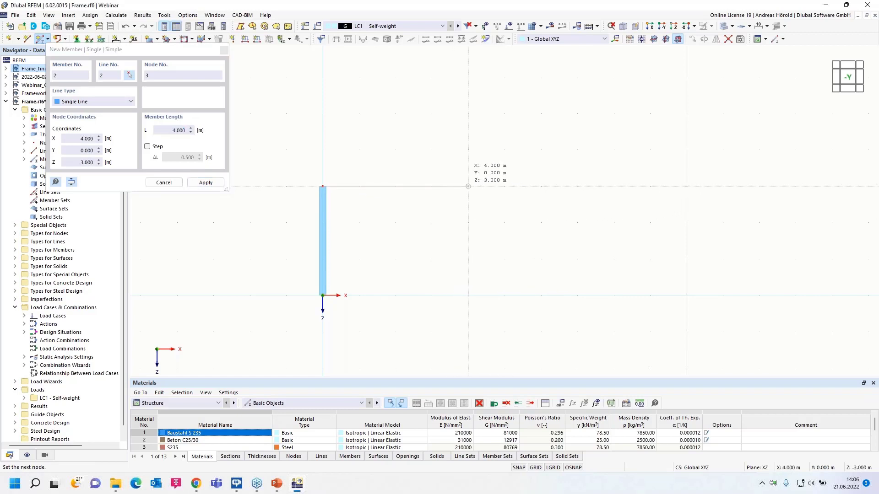
pyautogui.click(467, 186)
pyautogui.press('Escape')
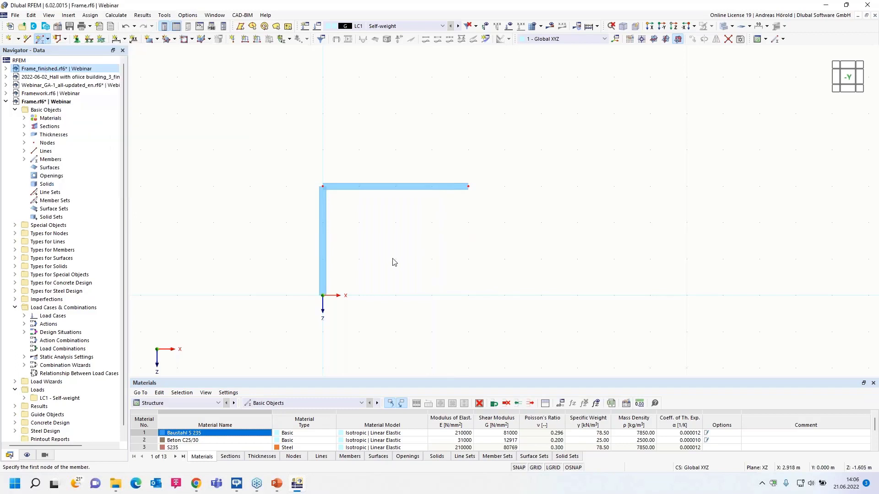
# Assign the Fixed nodal support to the base node of the column at the origin, checking its support conditions.
pyautogui.scroll(3, 373, 269)
pyautogui.moveTo(373, 272); pyautogui.dragTo(453, 265, button='middle')
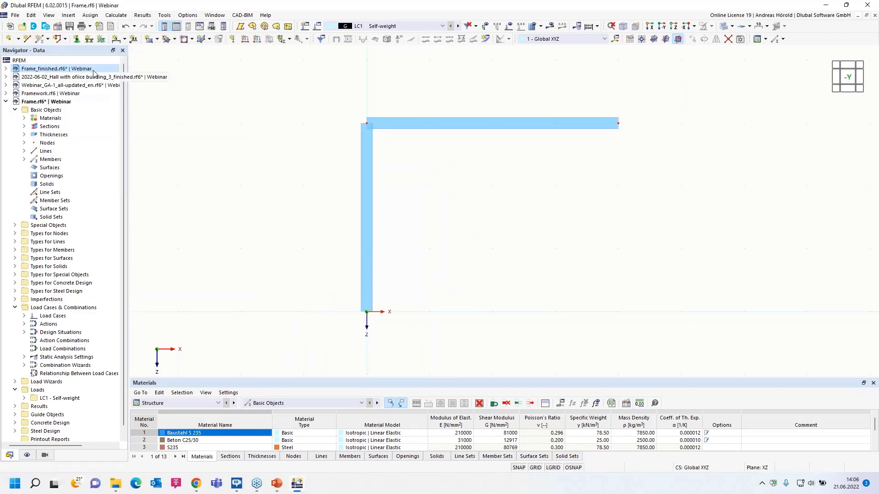
pyautogui.click(76, 40)
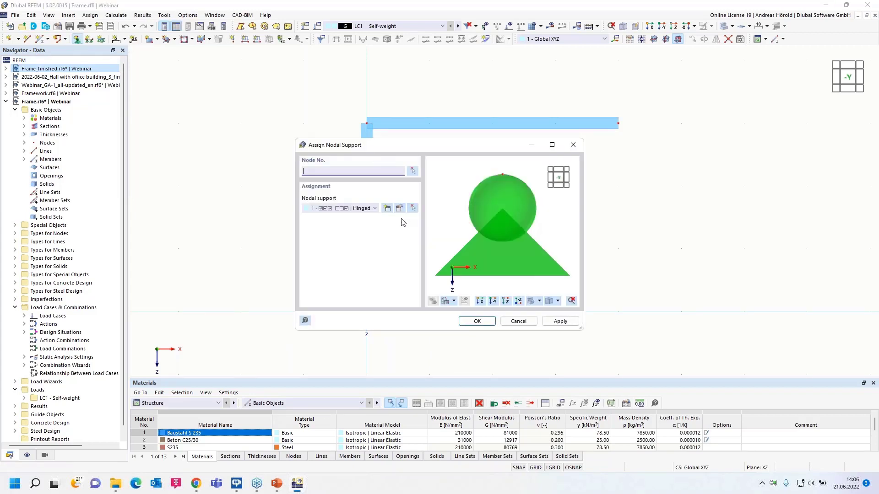
pyautogui.click(376, 209)
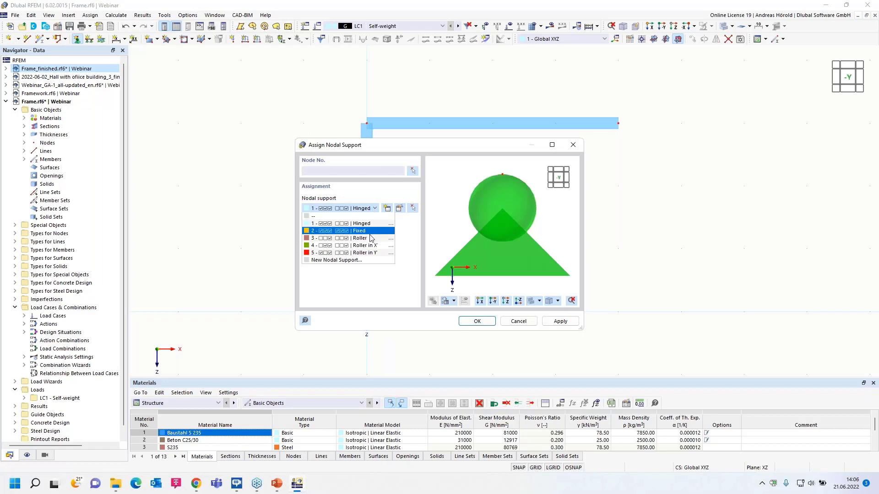
pyautogui.click(369, 231)
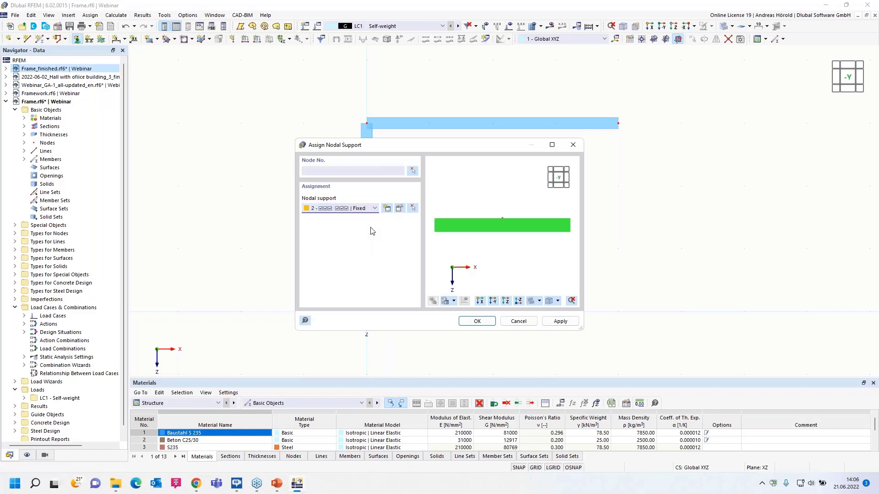
pyautogui.click(399, 209)
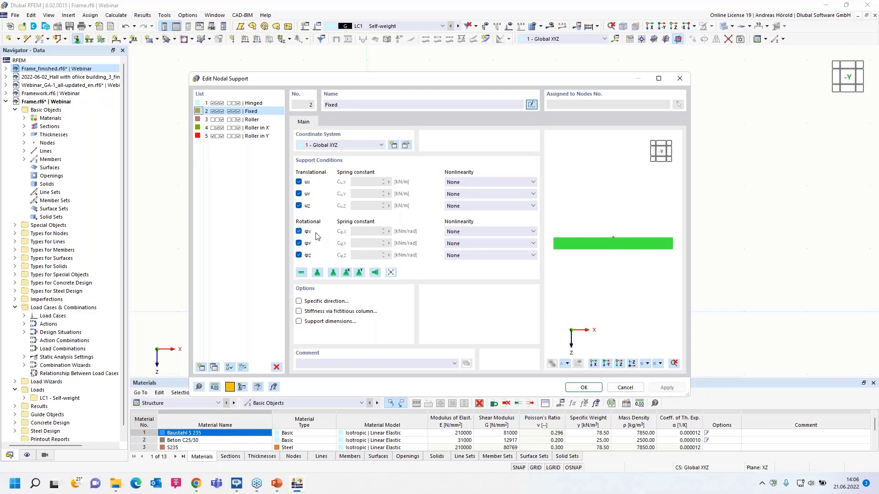
pyautogui.click(618, 388)
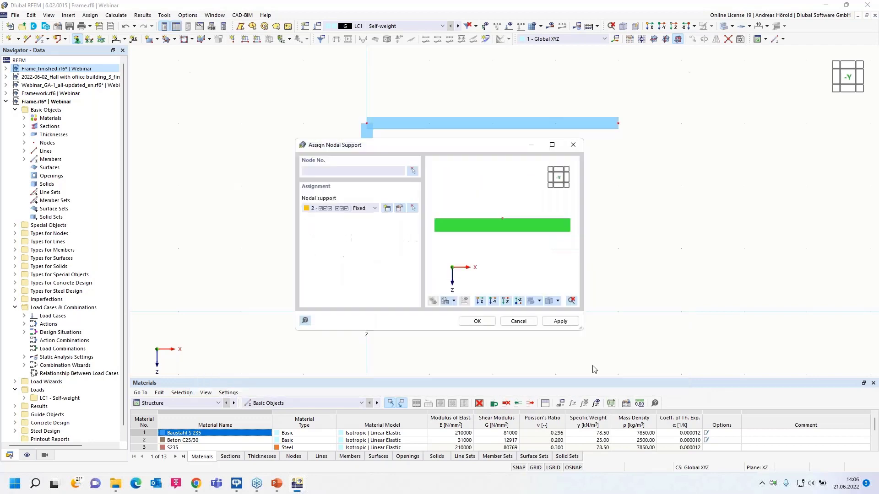
pyautogui.click(478, 322)
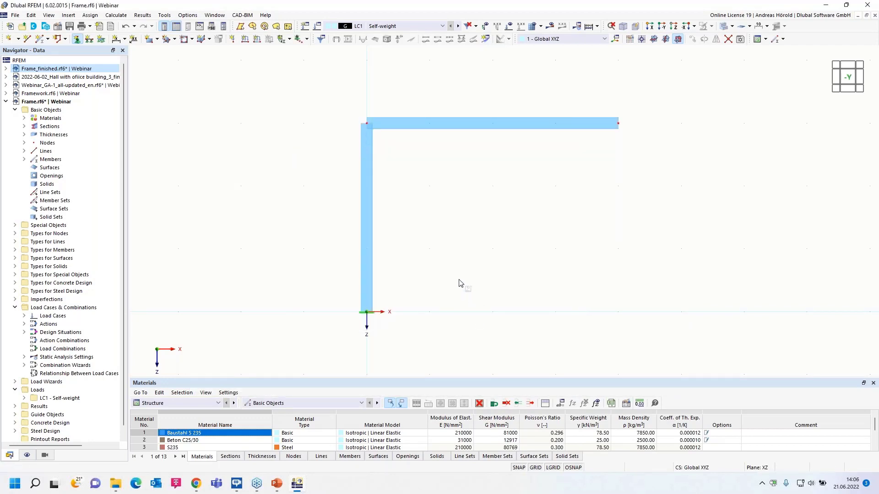
# Copy the column together with its fixed support to the free end of the beam at X = 4.000 m.
pyautogui.moveTo(497, 235); pyautogui.dragTo(310, 339)
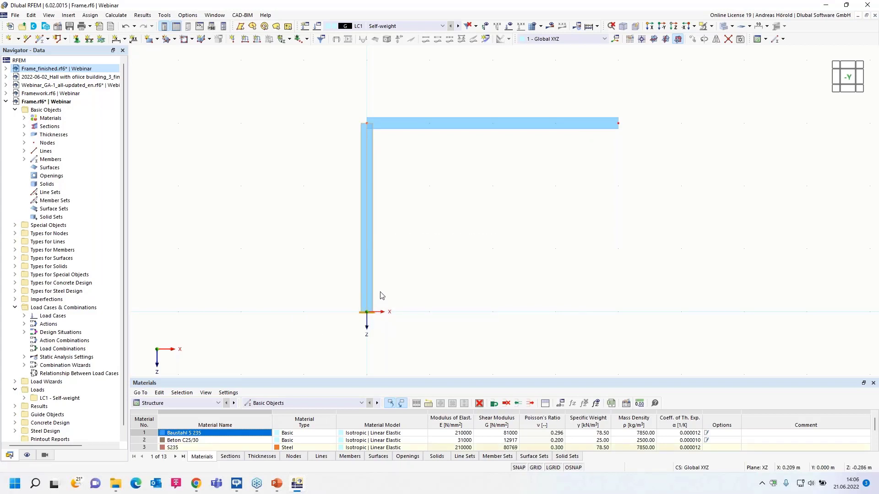
pyautogui.keyDown('ctrl'); pyautogui.moveTo(366, 293); pyautogui.dragTo(618, 315); pyautogui.keyUp('ctrl')
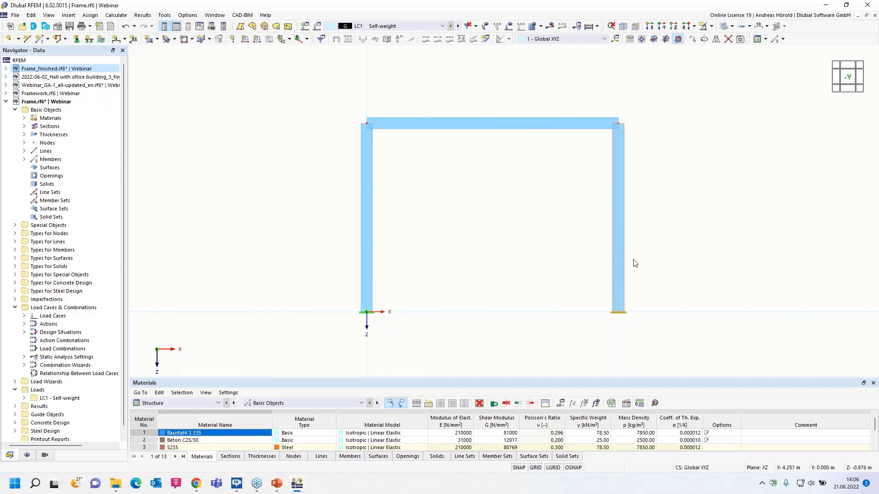
pyautogui.click(654, 254)
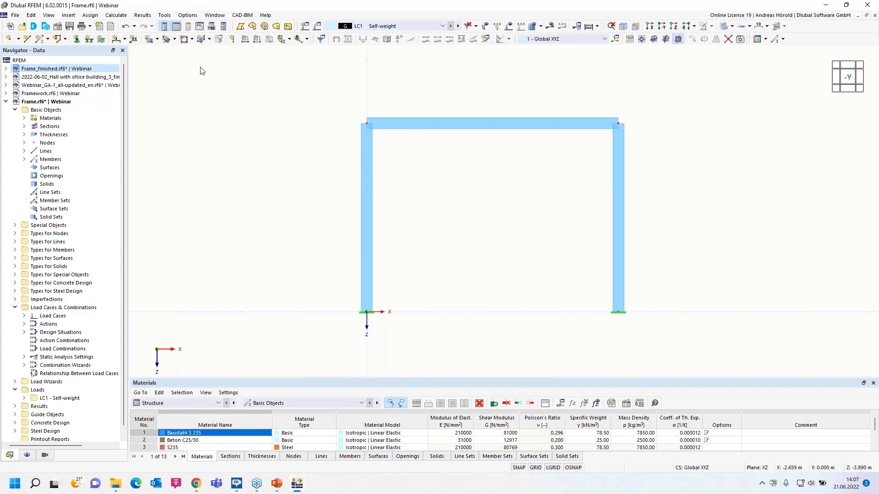
# Apply a uniform member load of 1 kN/m in global Z to the horizontal beam in LC1 Self-weight.
pyautogui.click(256, 40)
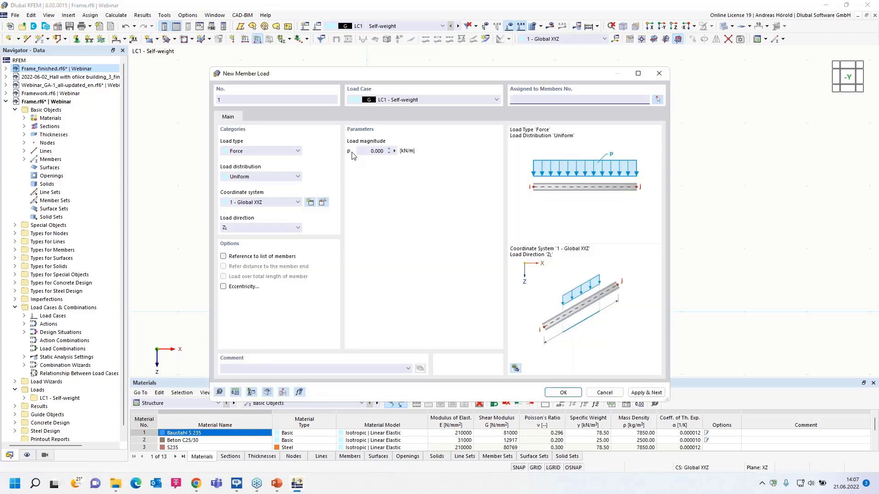
pyautogui.click(367, 152)
pyautogui.write('1')
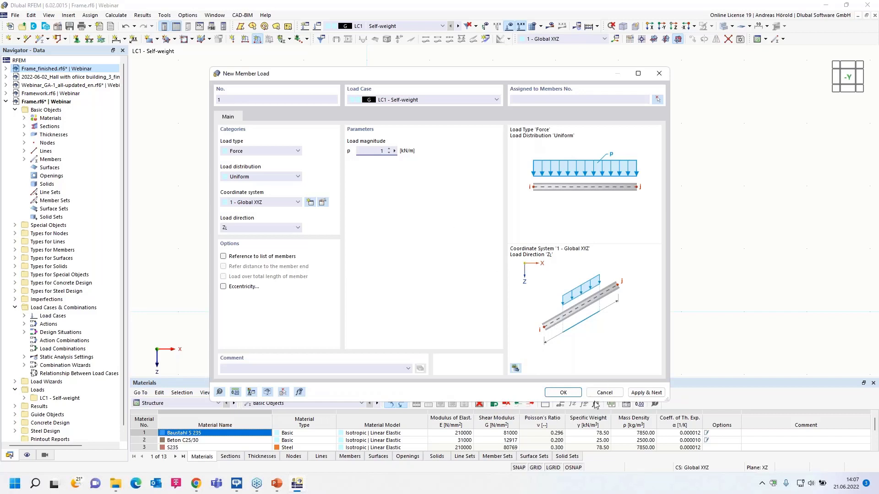
pyautogui.click(563, 392)
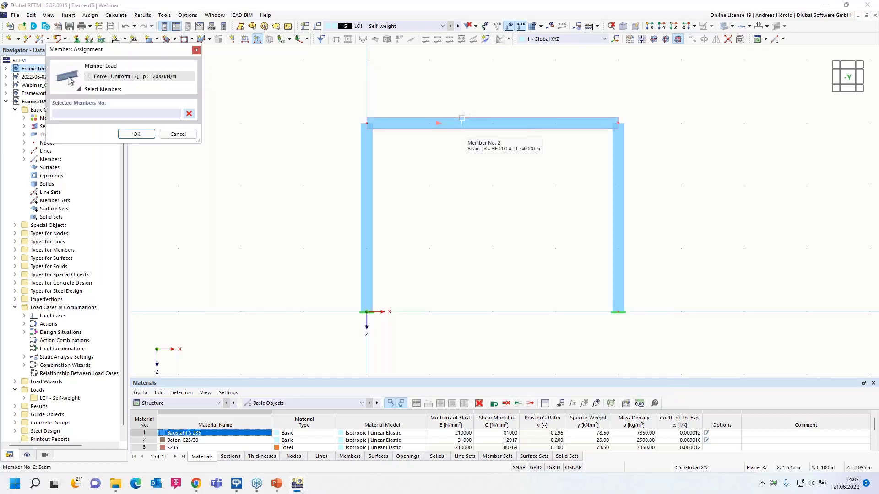
pyautogui.click(136, 133)
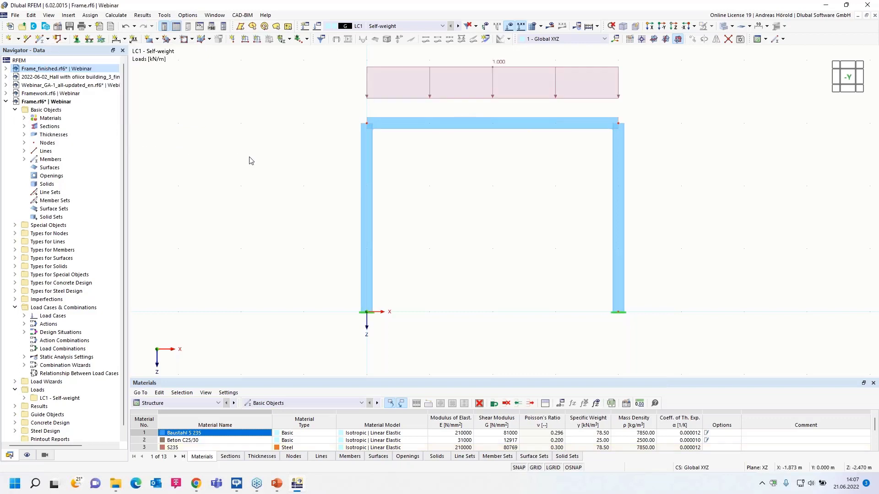
# Create load case LC2 named Snow with the action category Snow/Ice loads - H <= 1000 m.
pyautogui.moveTo(322, 100); pyautogui.dragTo(306, 126, button='middle')
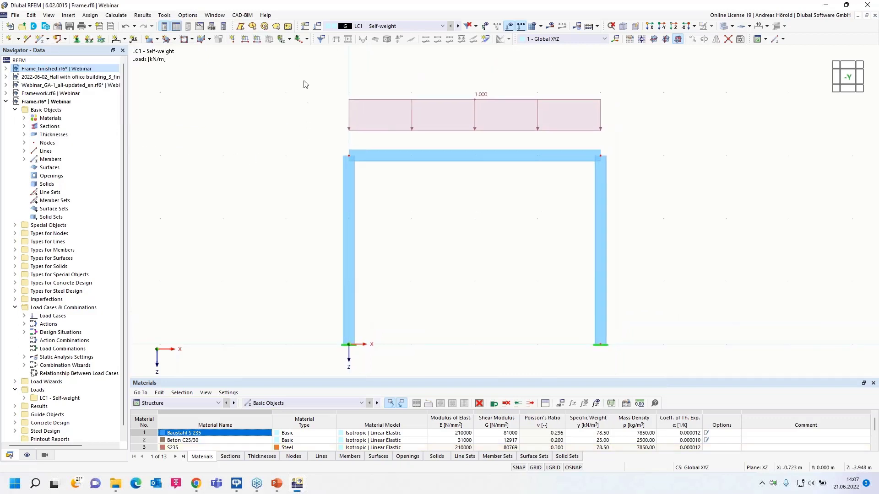
pyautogui.click(303, 27)
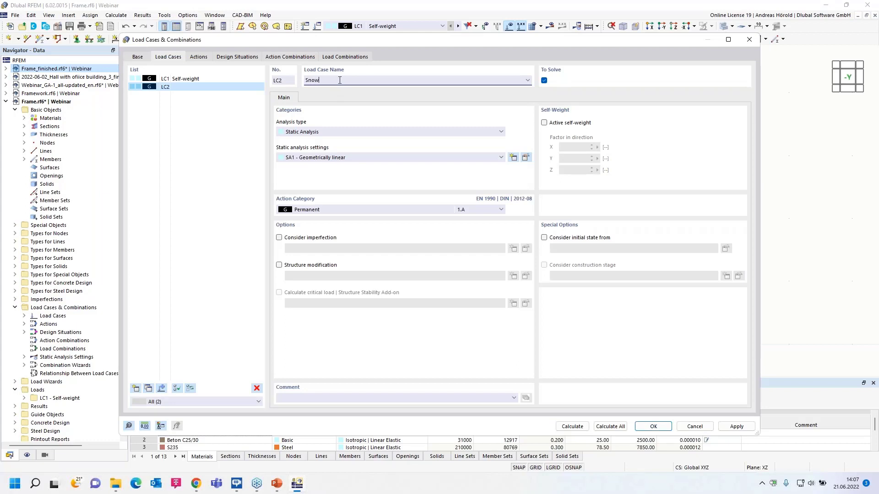
pyautogui.click(354, 209)
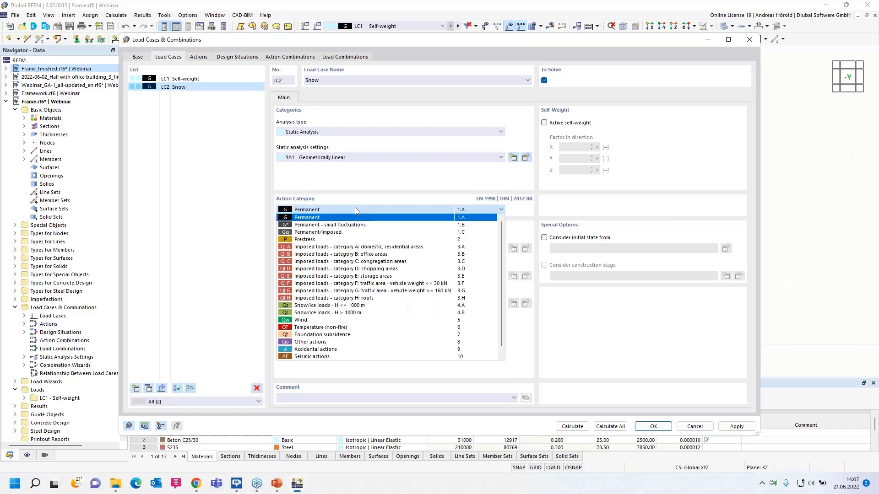
pyautogui.click(376, 308)
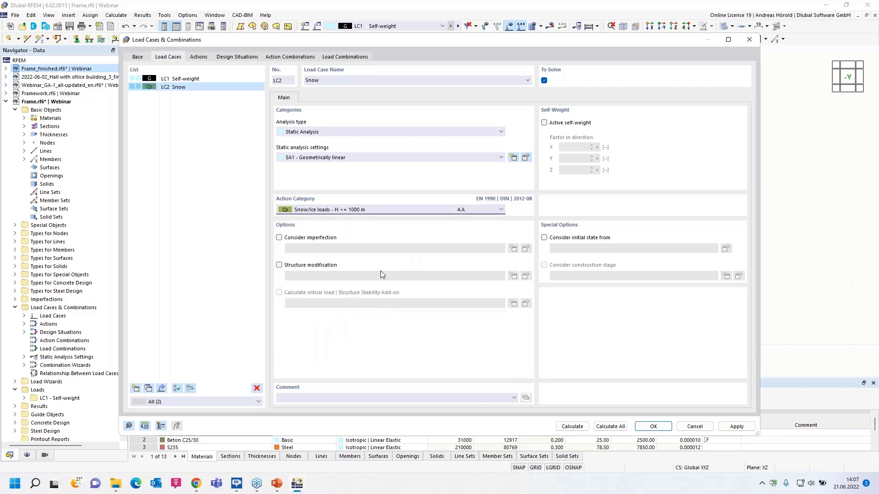
pyautogui.click(652, 427)
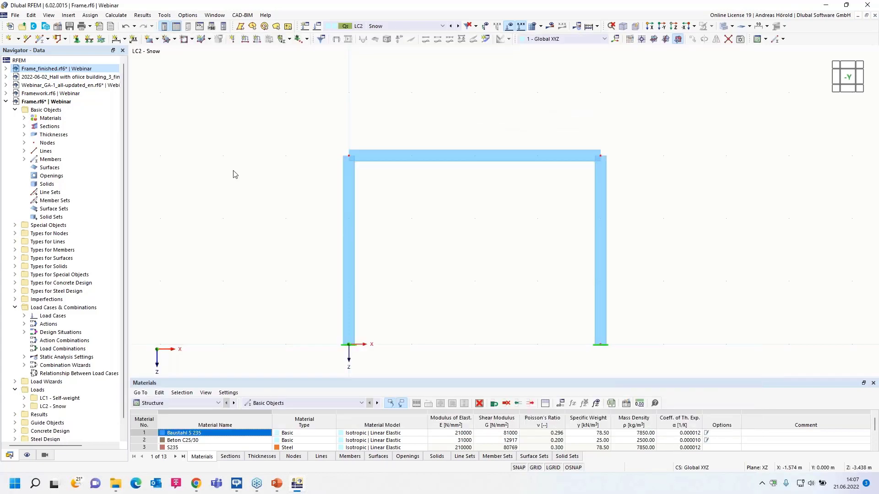
# Apply a uniform member load of 3 kN/m in global Z to the horizontal beam in LC2 Snow.
pyautogui.click(257, 38)
pyautogui.moveTo(365, 150); pyautogui.dragTo(443, 156)
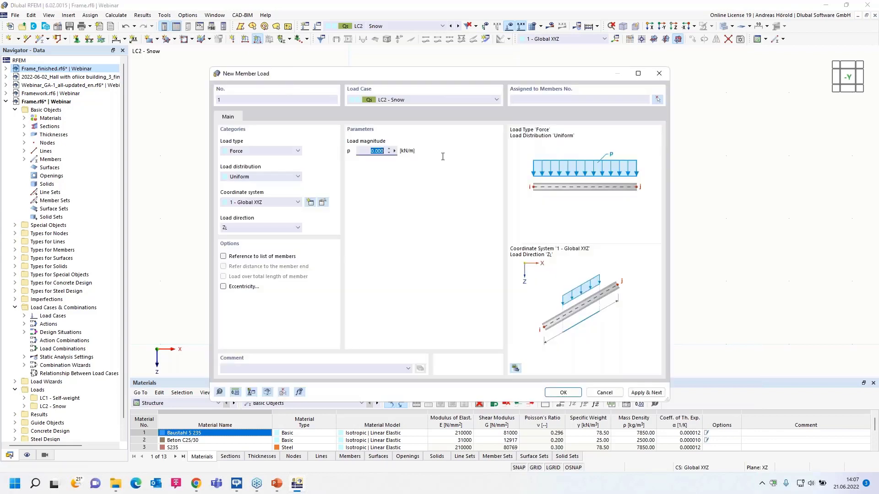
pyautogui.write('3')
pyautogui.click(563, 392)
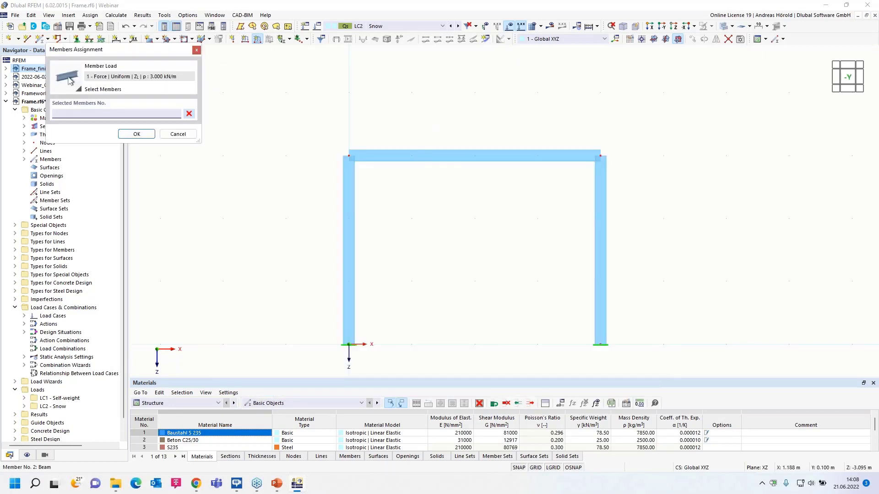
pyautogui.click(429, 160)
pyautogui.click(134, 133)
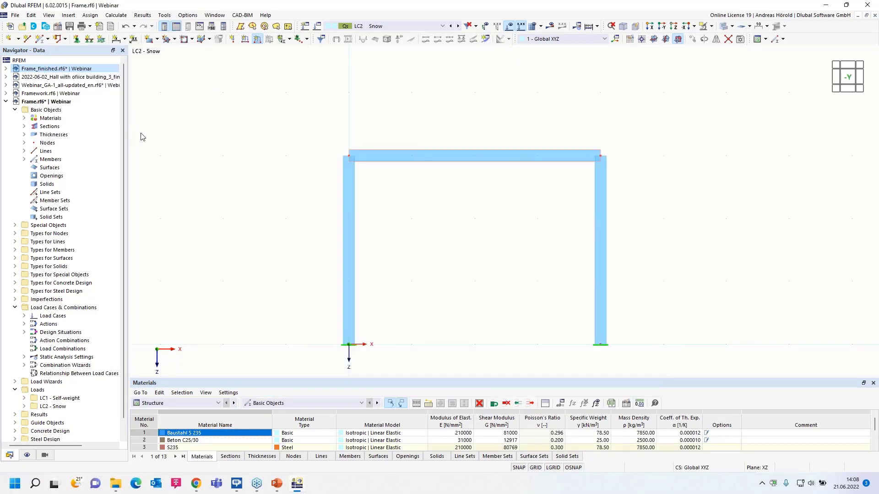
# Create load case LC3 named "Wind +x" with the action category Wind.
pyautogui.click(305, 26)
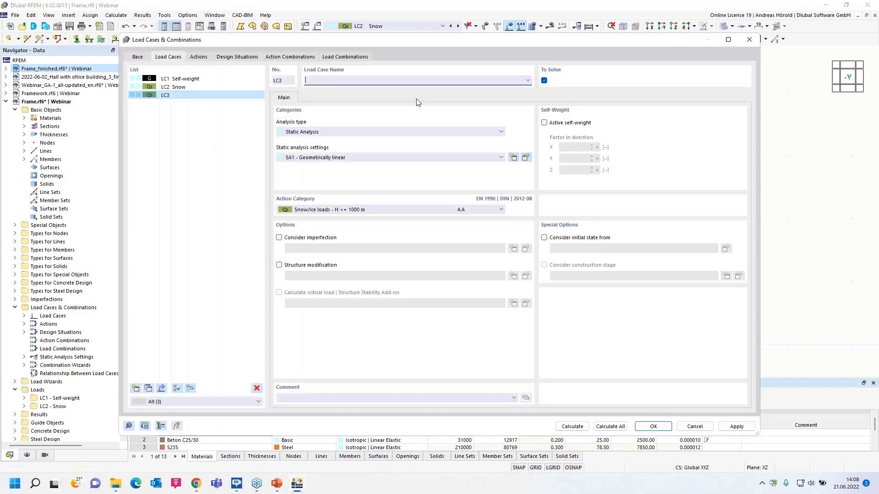
pyautogui.write('Wind +x')
pyautogui.click(383, 210)
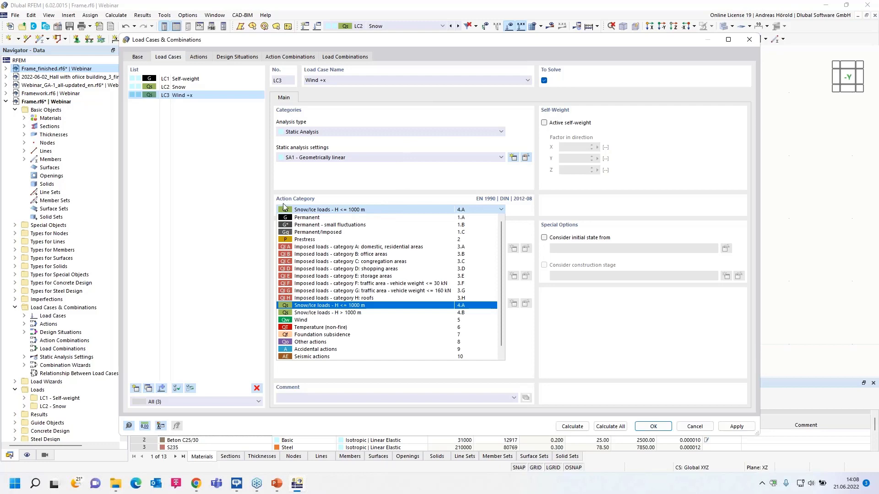
pyautogui.click(338, 320)
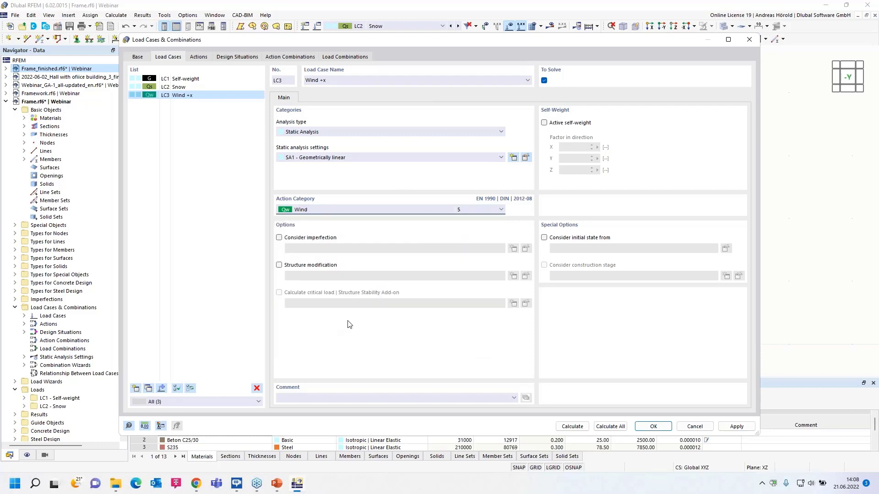
pyautogui.click(647, 427)
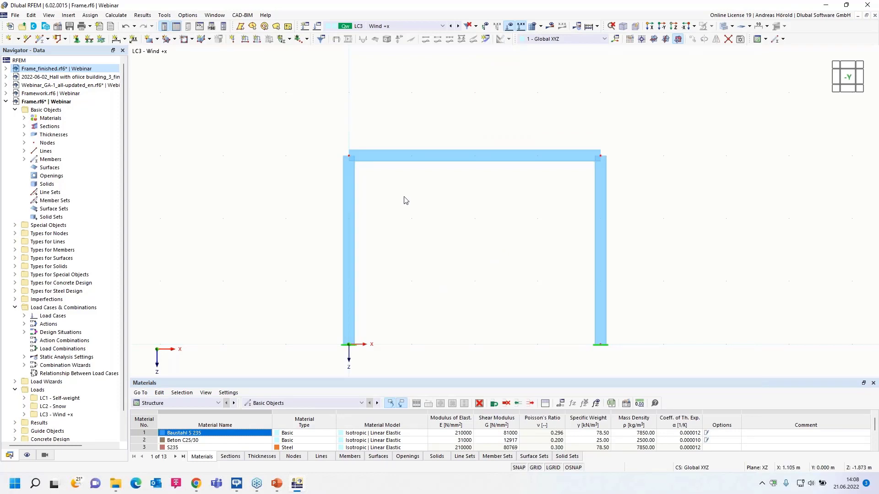
# Apply a uniform member load of 2 kN/m, global in X on true length, to the column at the origin in LC3.
pyautogui.click(257, 39)
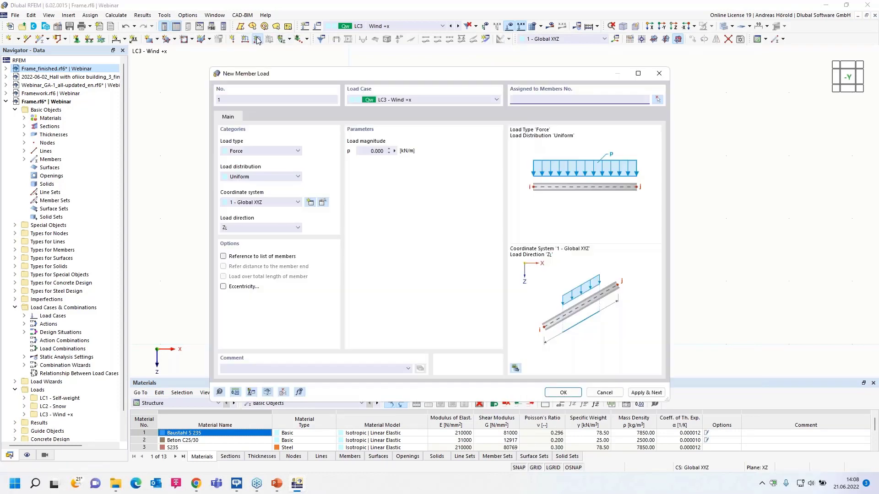
pyautogui.click(269, 227)
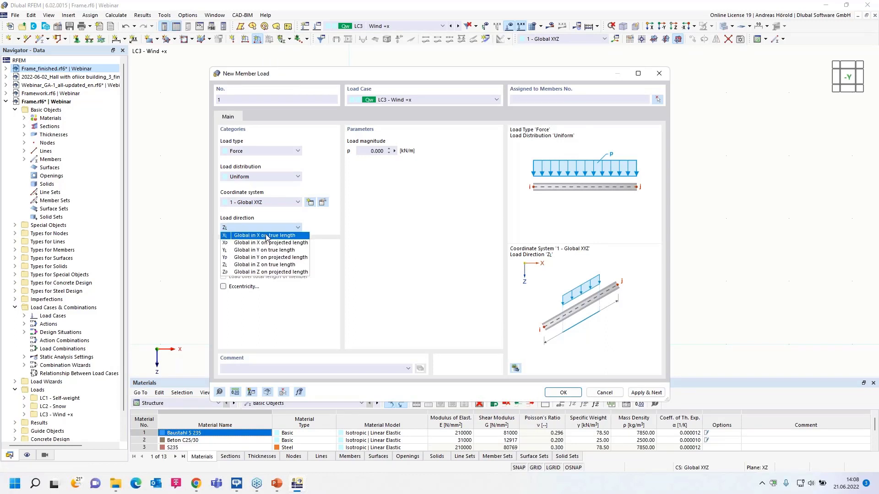
pyautogui.click(267, 237)
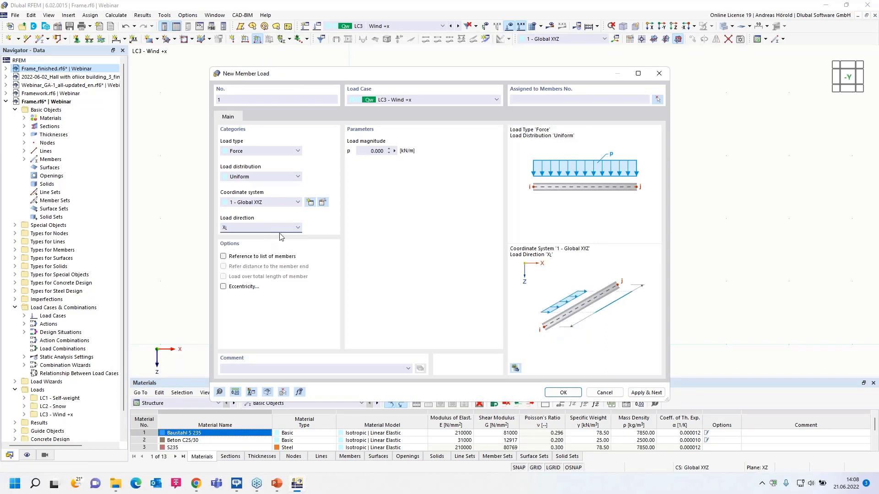
pyautogui.click(373, 151)
pyautogui.write('2')
pyautogui.click(558, 394)
pyautogui.click(348, 233)
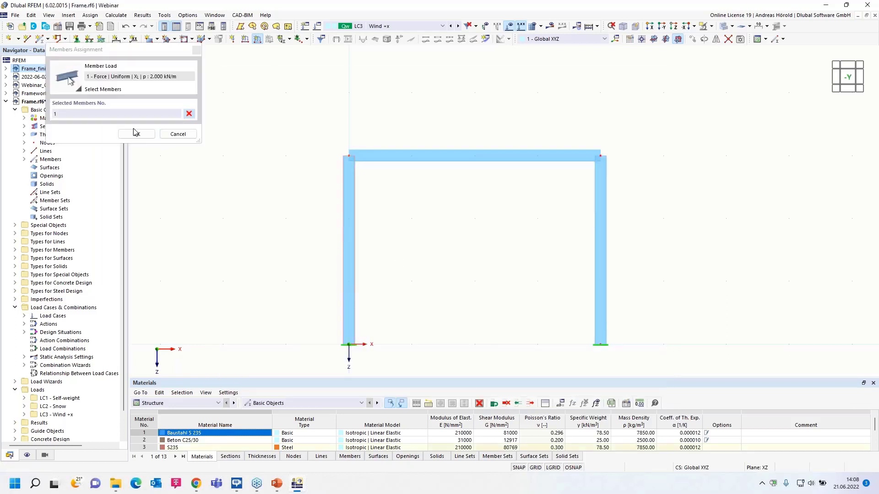
pyautogui.click(136, 133)
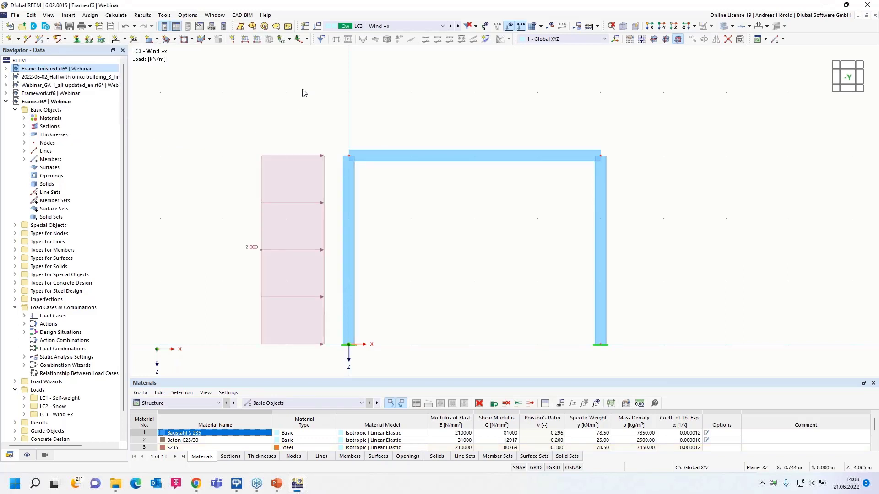
# Apply a uniform member load of 1 kN/m, global in X on true length, to the column opposite the origin in LC3.
pyautogui.press('Return')
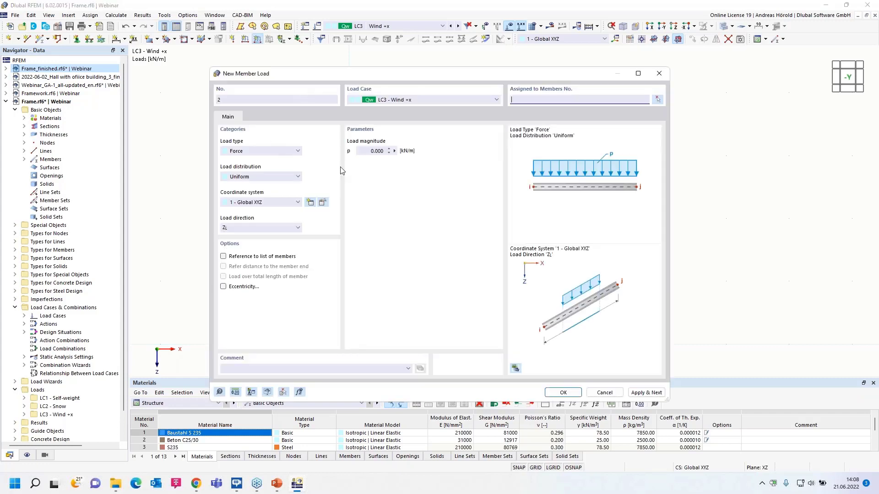
pyautogui.click(236, 231)
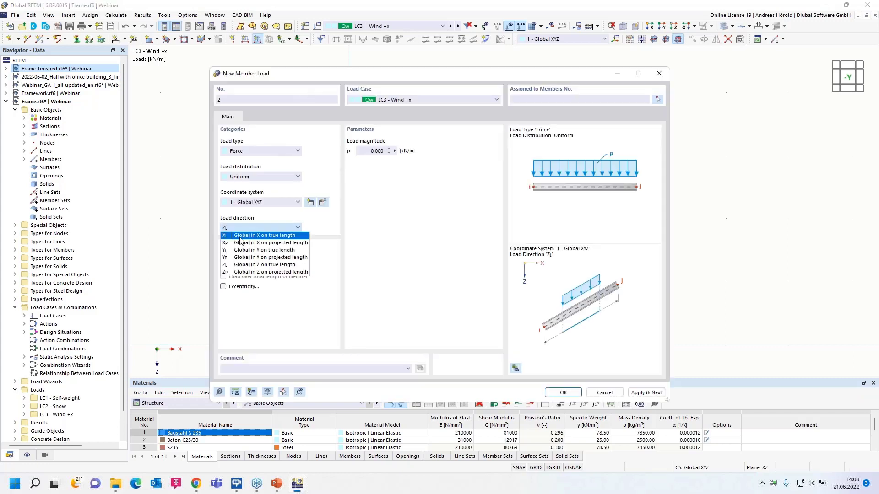
pyautogui.click(250, 234)
pyautogui.press('Tab')
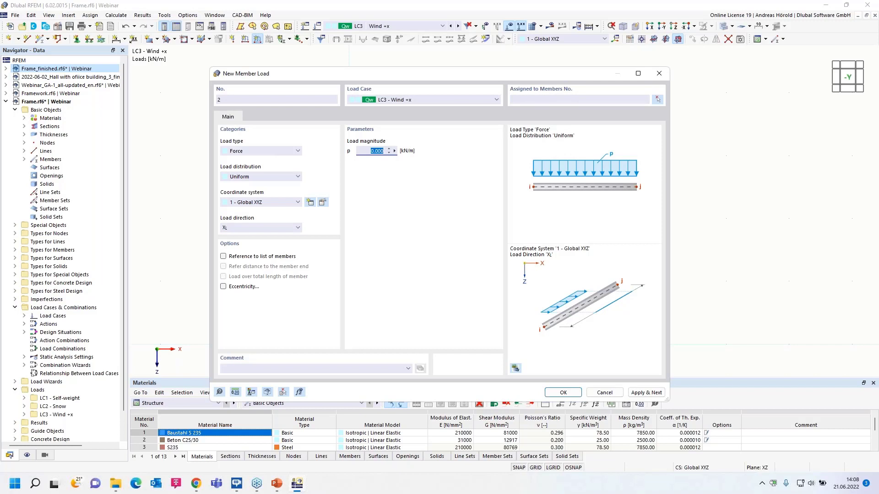
pyautogui.write('1')
pyautogui.click(563, 392)
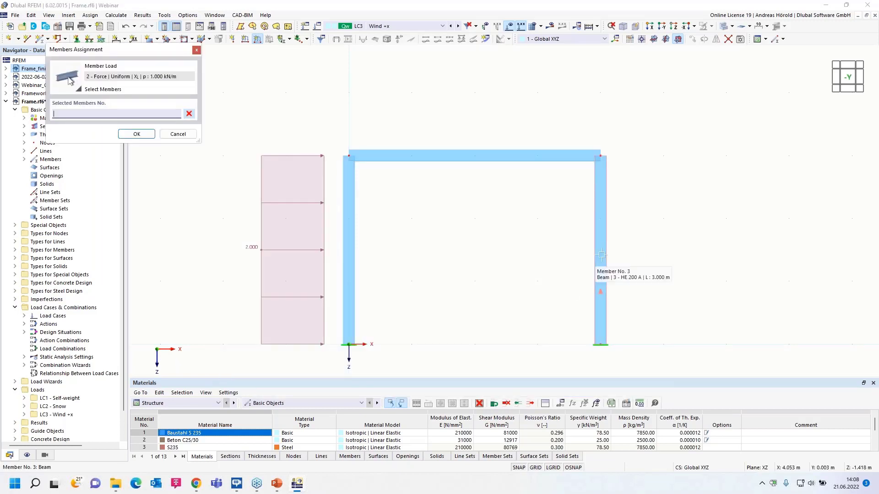
pyautogui.click(600, 272)
pyautogui.click(136, 134)
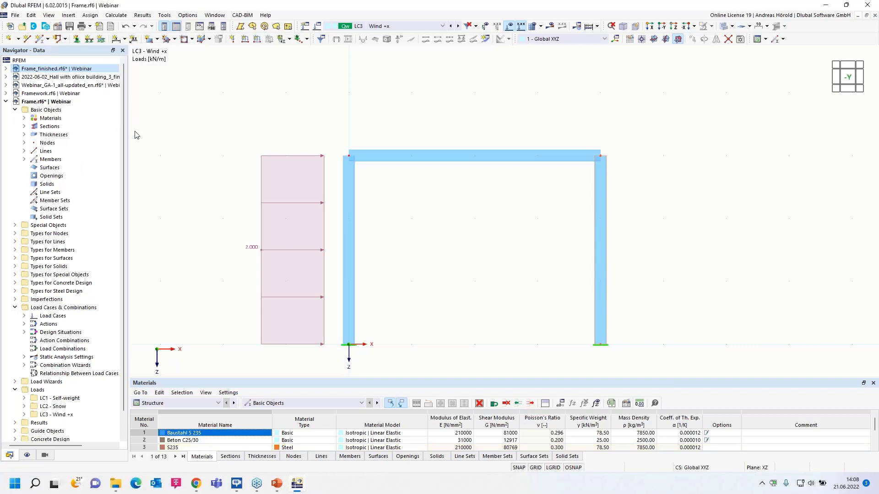
pyautogui.moveTo(415, 125); pyautogui.dragTo(388, 92, button='middle')
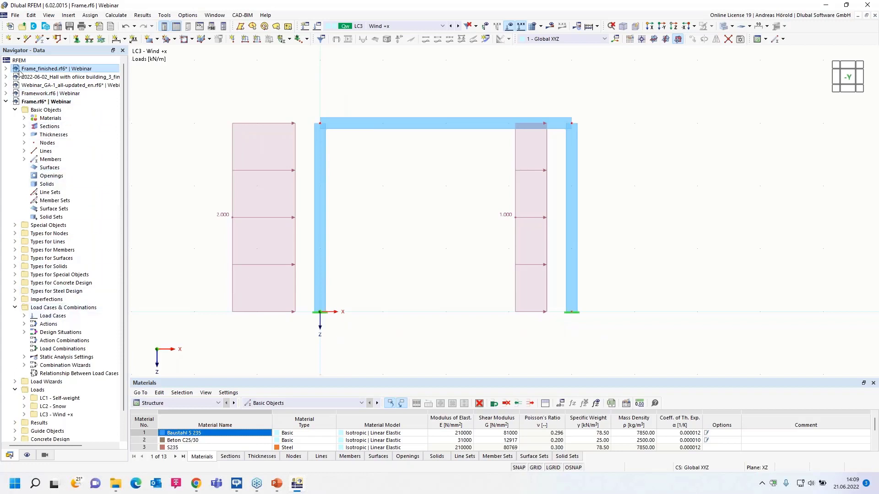
# Copy load case LC3 to a new load case LC4 and name it "Wind +x, with wind suction".
pyautogui.rightClick(53, 311)
pyautogui.click(110, 317)
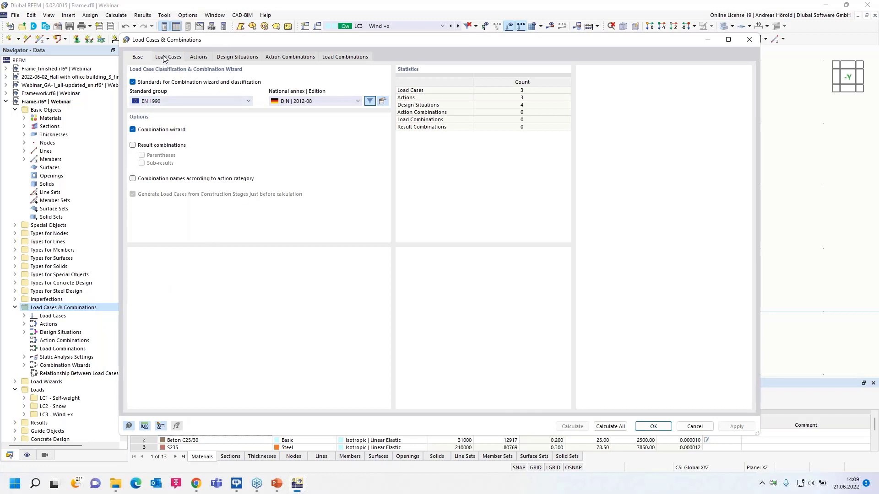
pyautogui.click(164, 57)
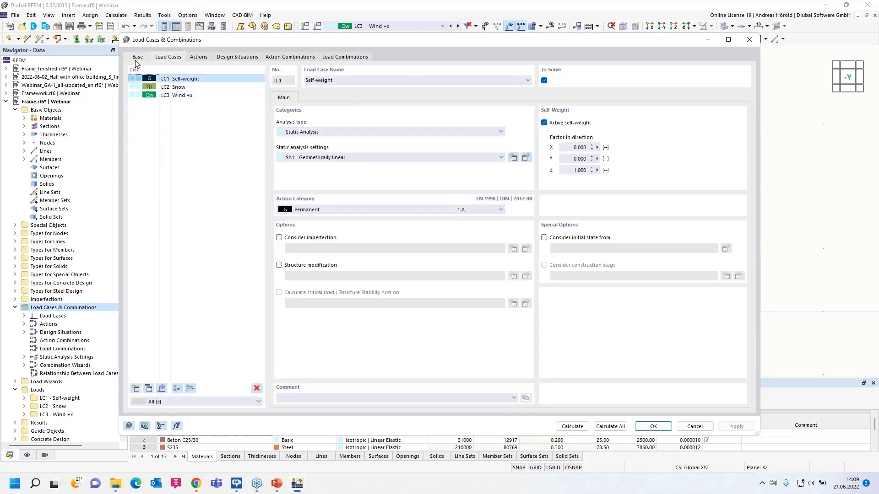
pyautogui.click(137, 58)
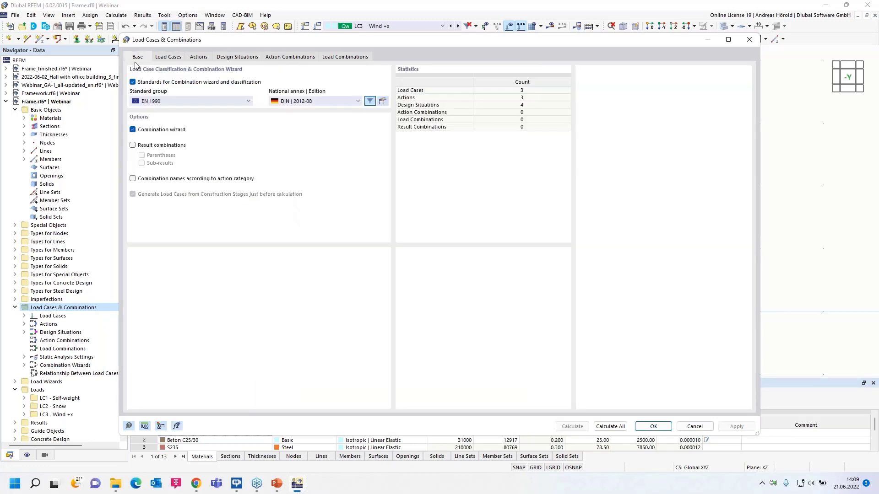
pyautogui.click(169, 58)
pyautogui.click(182, 96)
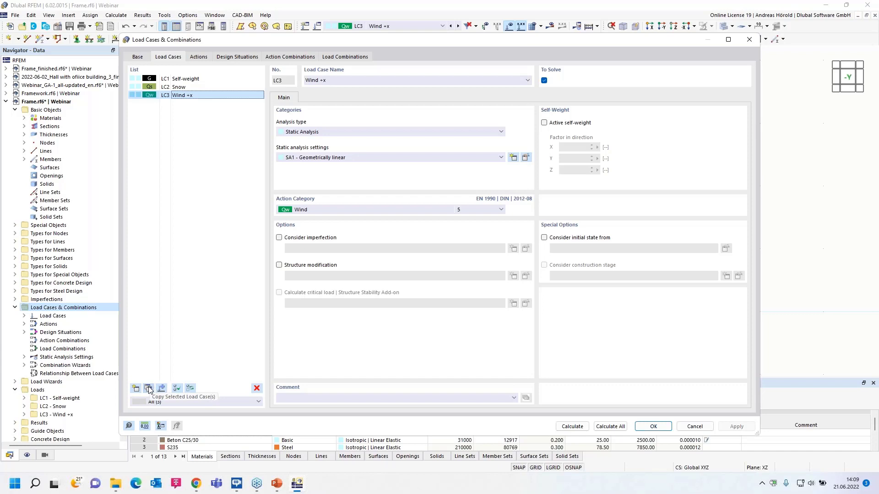
pyautogui.click(149, 388)
pyautogui.click(339, 80)
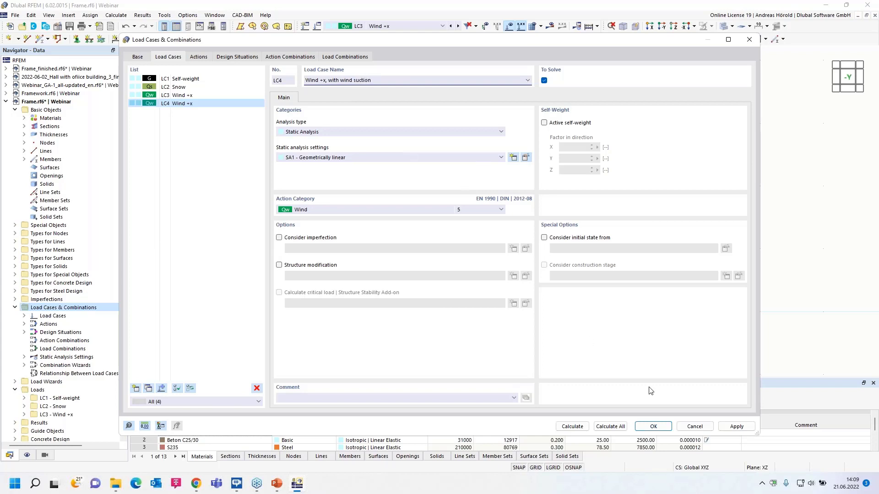
pyautogui.click(654, 426)
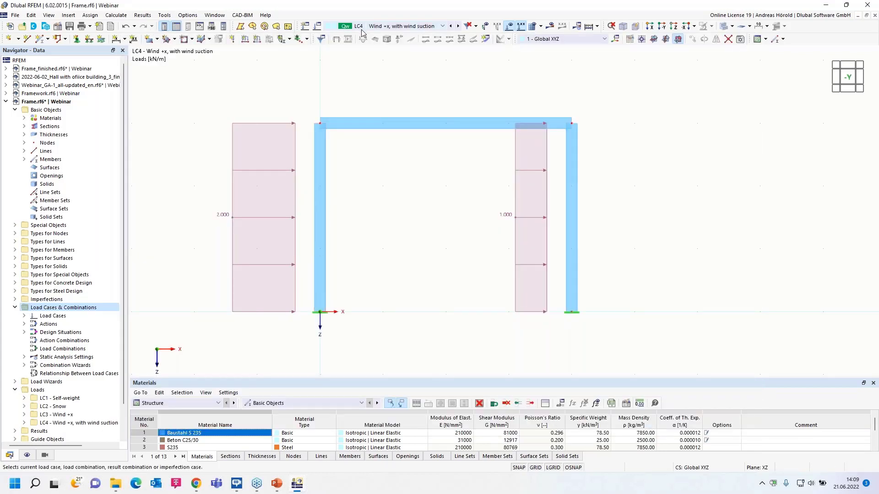
# Apply a uniform uplift member load of -0.5 kN/m in global Z to the horizontal beam in LC4.
pyautogui.click(259, 42)
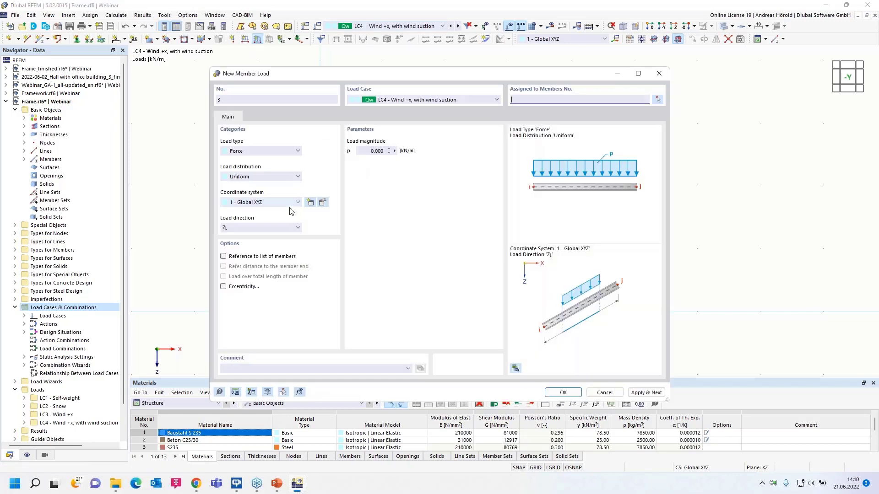
pyautogui.click(368, 152)
pyautogui.write('-0,5')
pyautogui.click(566, 394)
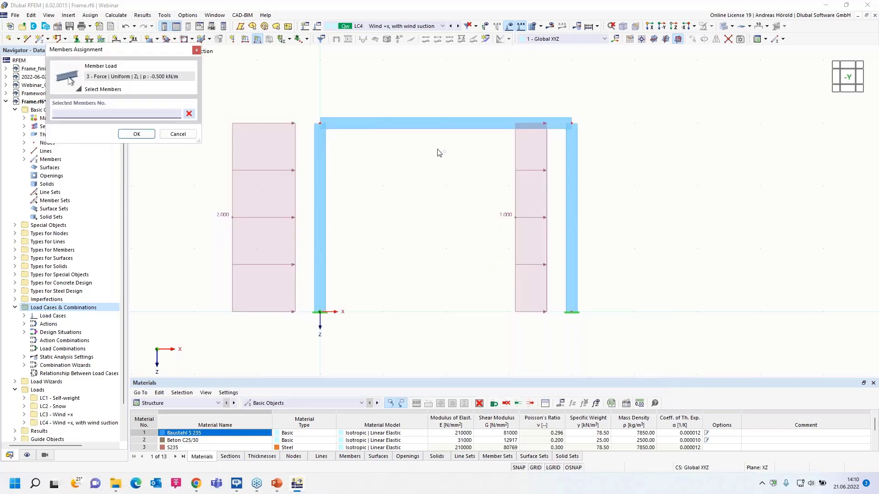
pyautogui.click(437, 126)
pyautogui.click(137, 134)
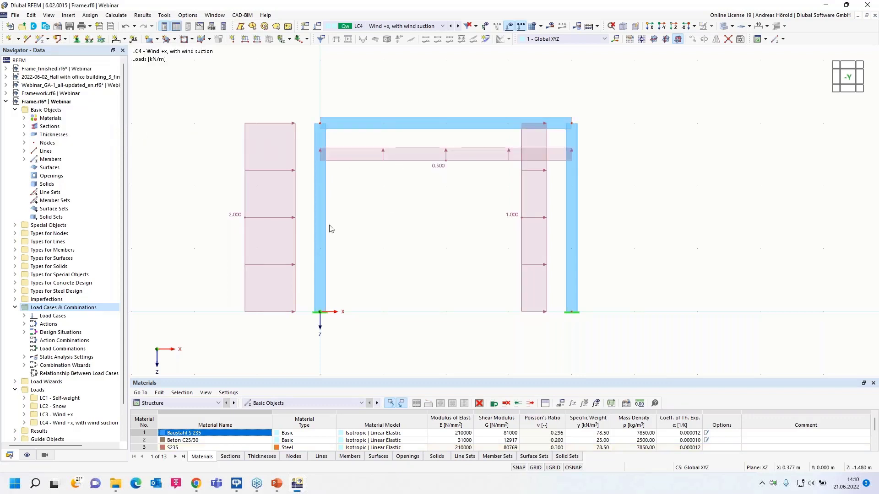
# Copy load case LC3 to a new load case LC5 and name it "Wind -x".
pyautogui.rightClick(86, 308)
pyautogui.click(122, 317)
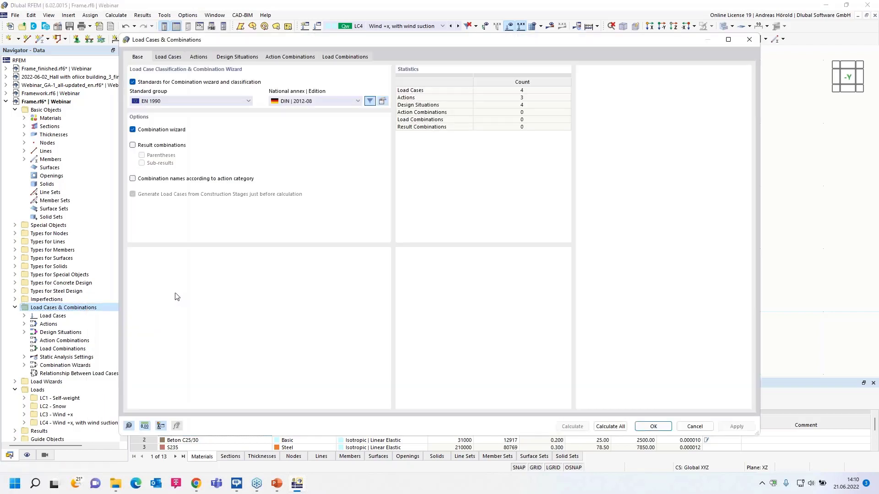
pyautogui.click(168, 57)
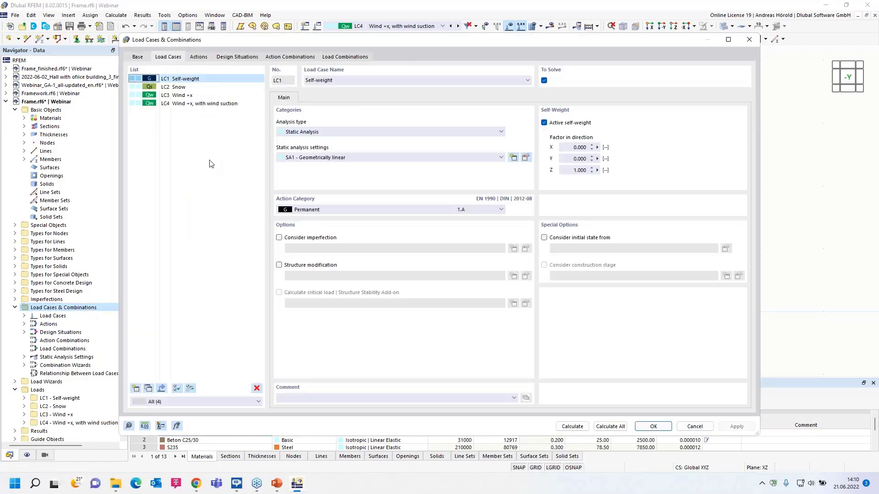
pyautogui.click(184, 96)
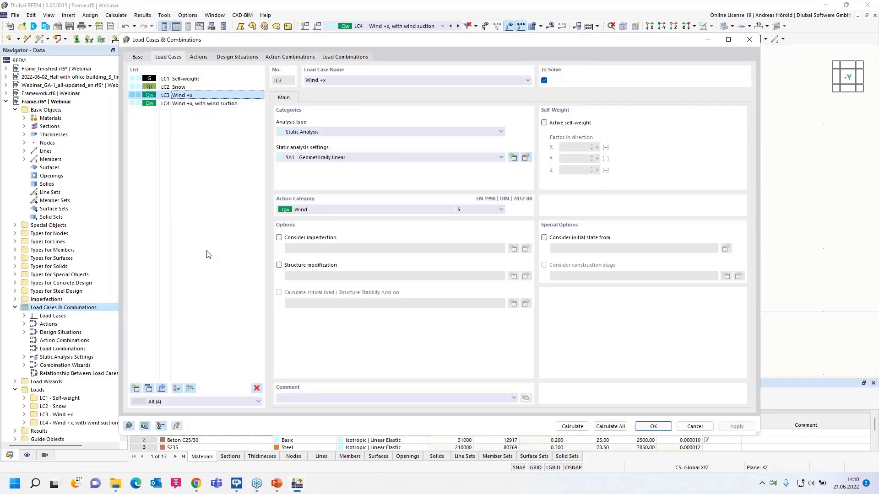
pyautogui.click(149, 389)
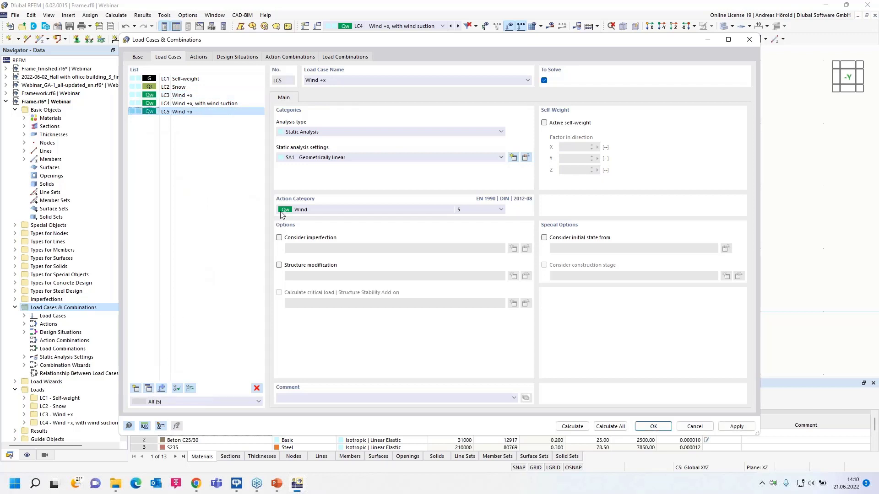
pyautogui.click(322, 81)
pyautogui.press('Delete')
pyautogui.write('-')
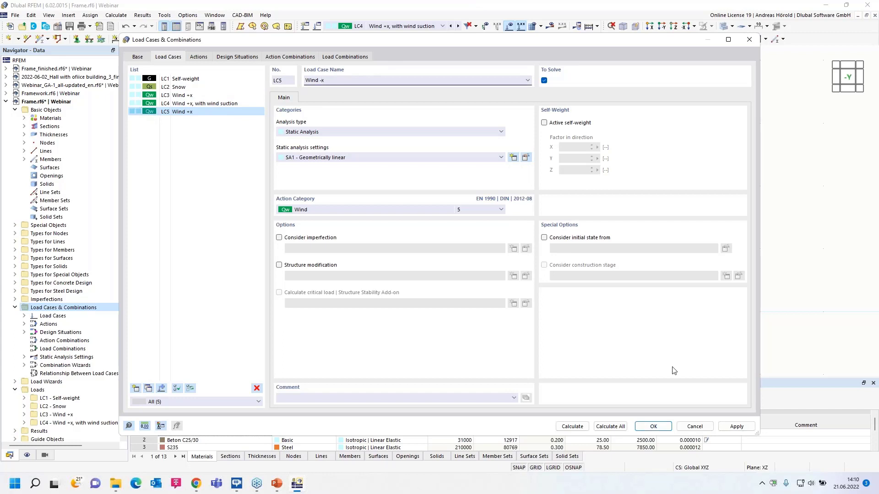
pyautogui.click(654, 426)
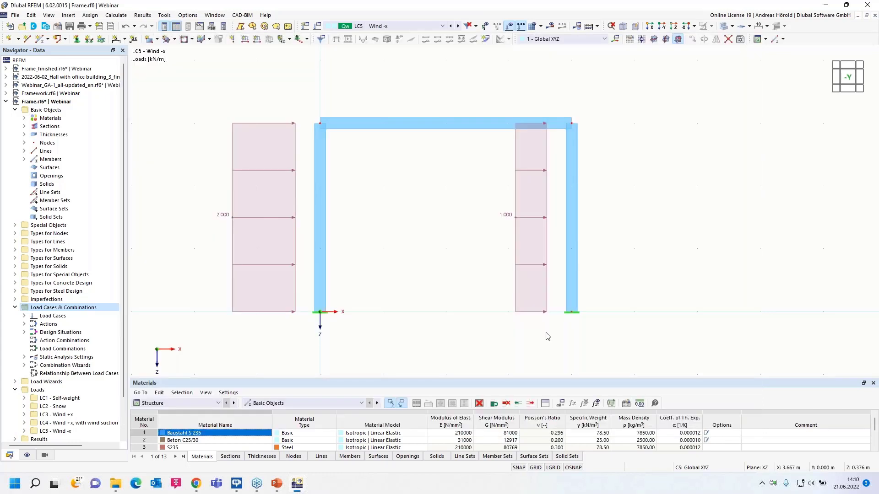
# Set the member load on the column at the origin to -1 kN/m in LC5.
pyautogui.doubleClick(296, 210)
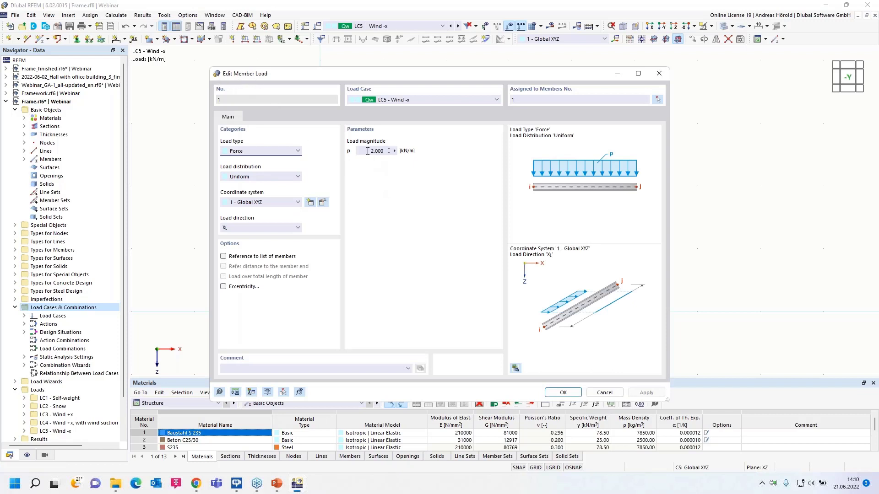
pyautogui.click(389, 151)
pyautogui.write('-1')
pyautogui.click(563, 392)
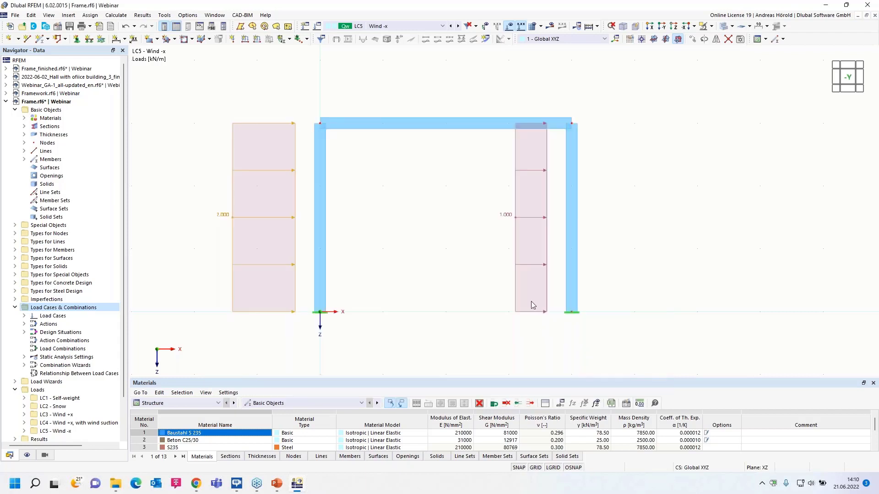
# Set the member load on the column opposite the origin to -2 kN/m in LC5.
pyautogui.doubleClick(544, 231)
pyautogui.moveTo(370, 152); pyautogui.dragTo(443, 159)
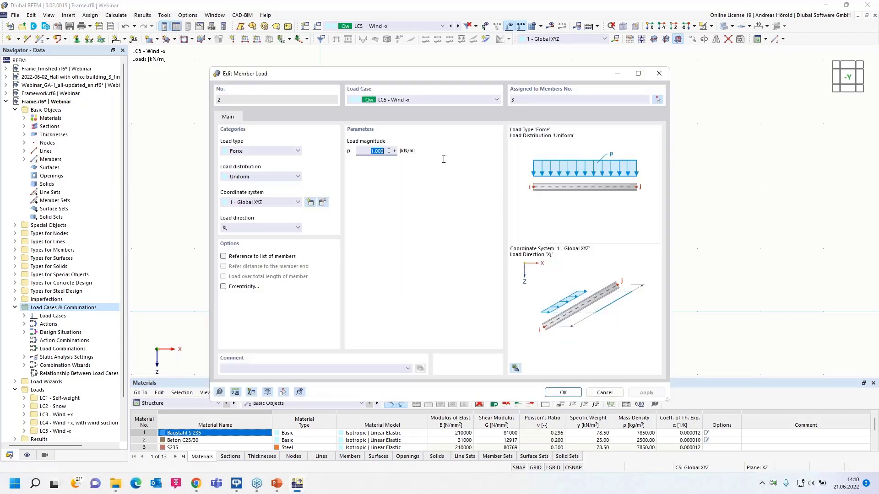
pyautogui.write('-2')
pyautogui.click(563, 393)
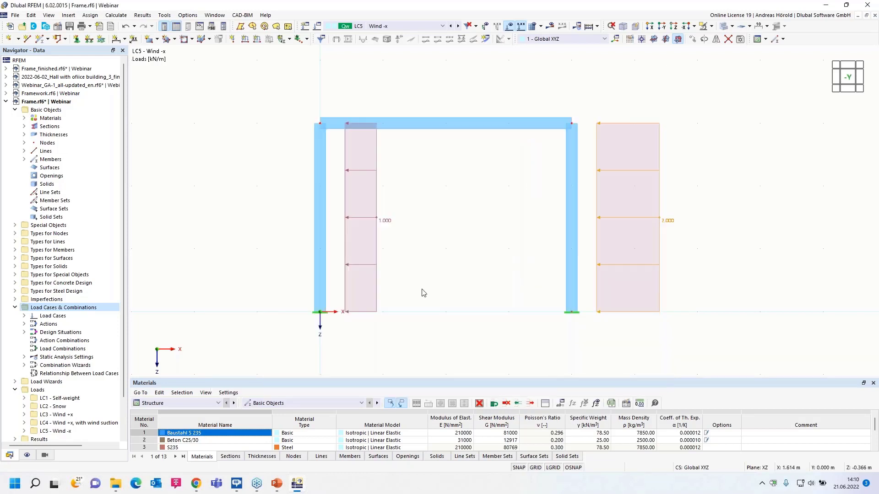
pyautogui.click(419, 291)
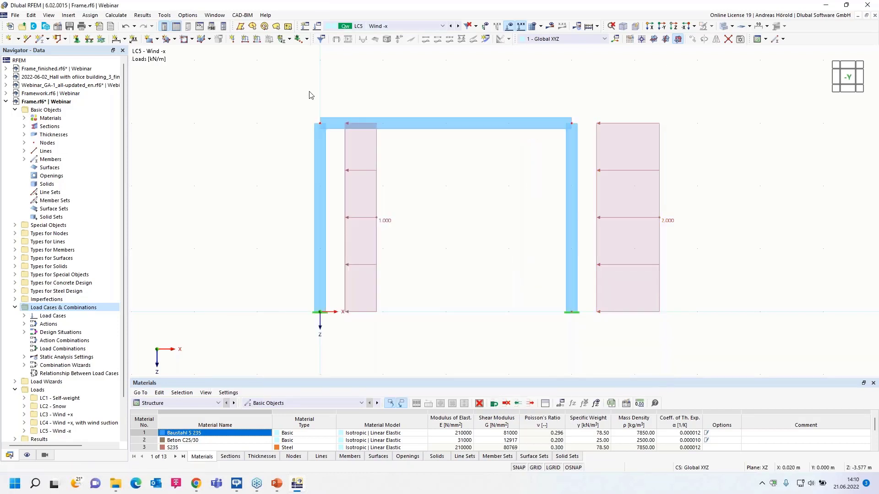
# Copy load case LC5 to a new load case LC6 and name it "Wind -x, with wind suction".
pyautogui.rightClick(76, 308)
pyautogui.click(110, 313)
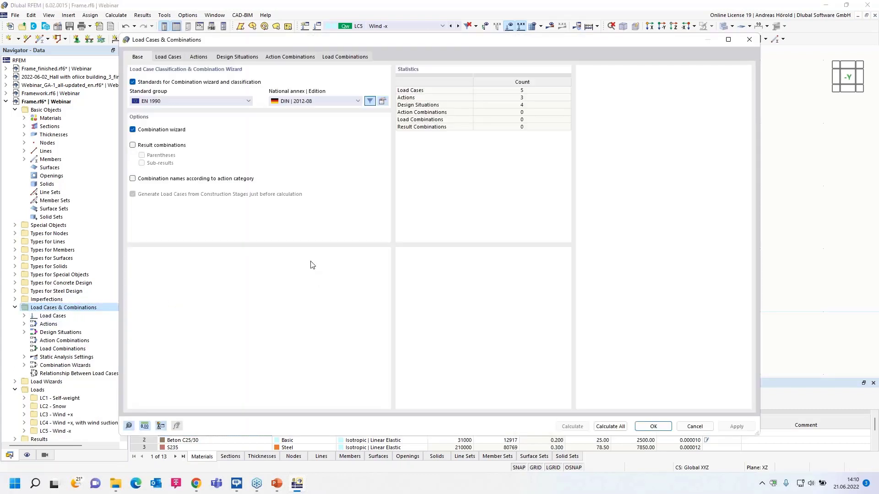
pyautogui.click(159, 59)
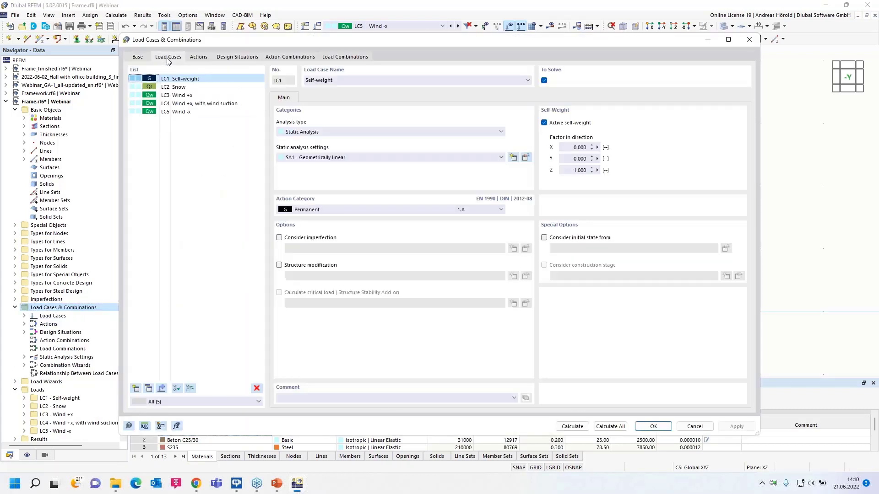
pyautogui.click(183, 113)
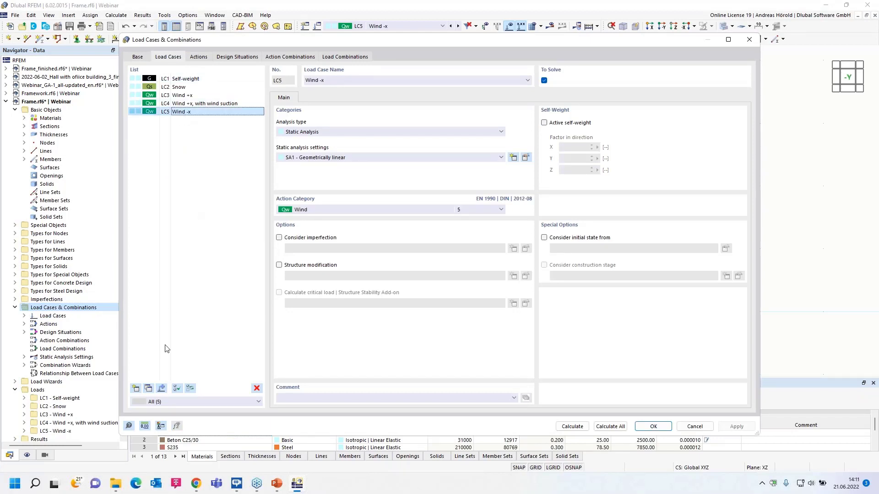
pyautogui.click(149, 389)
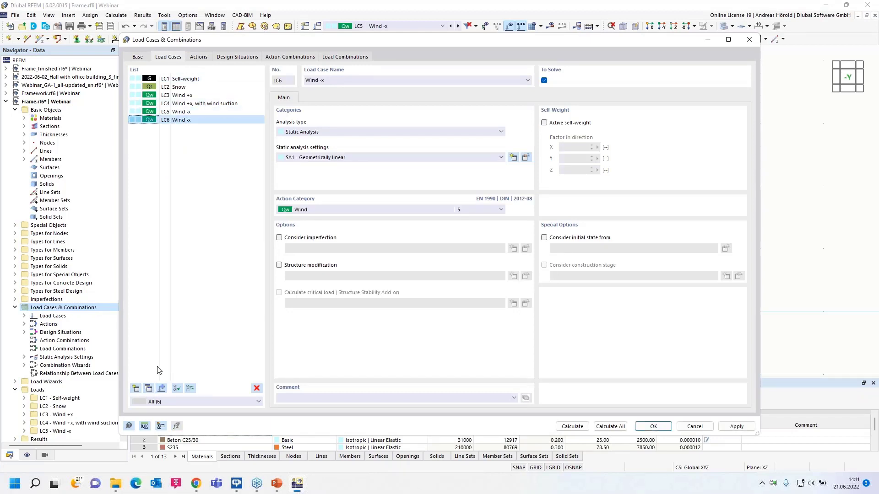
pyautogui.click(331, 80)
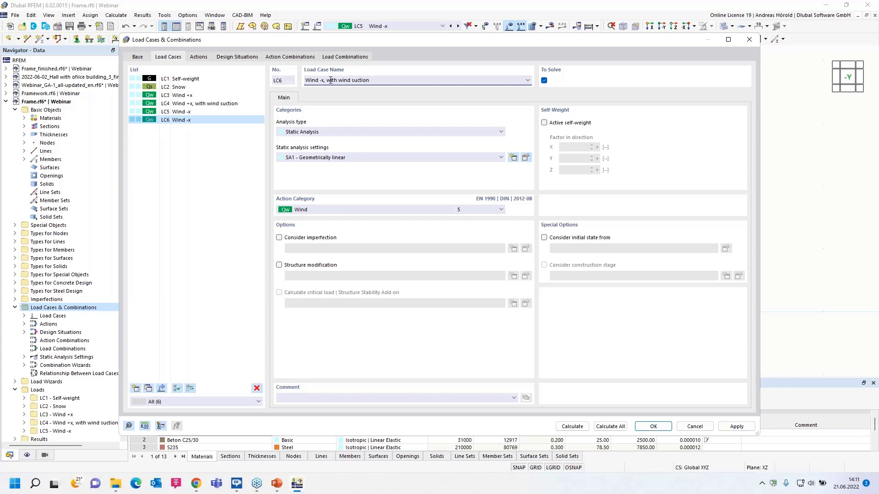
pyautogui.click(652, 427)
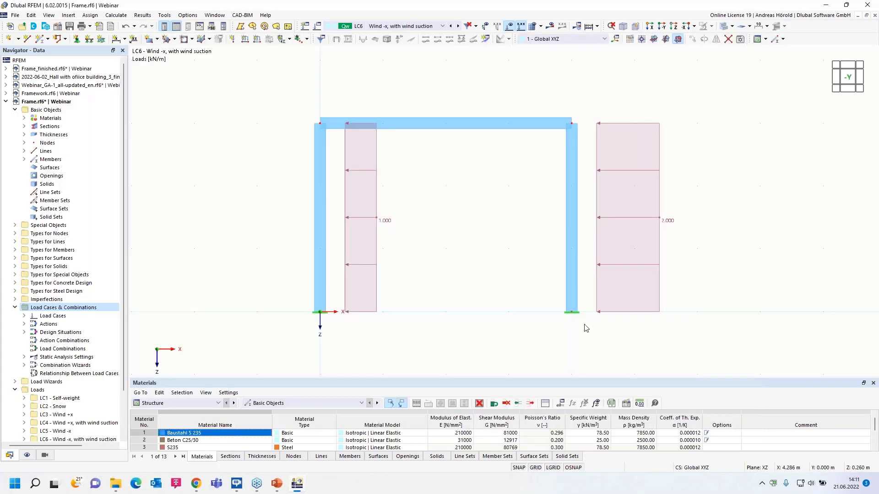
# Apply a uniform uplift member load of -0.5 kN/m in global Z to the horizontal beam in LC6.
pyautogui.click(256, 40)
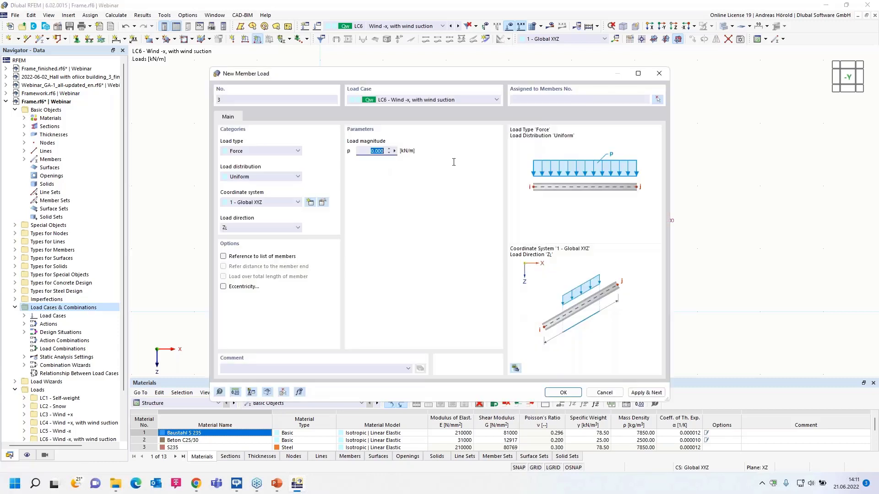
pyautogui.write('-0,5')
pyautogui.click(562, 393)
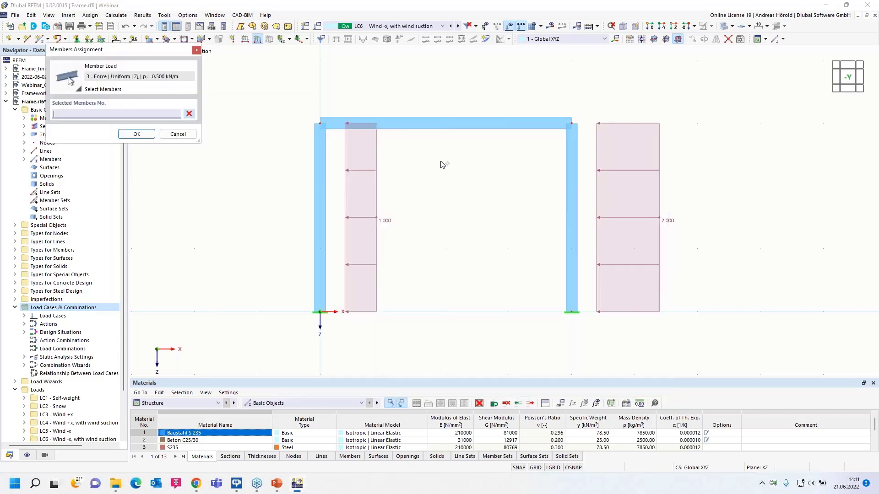
pyautogui.click(444, 124)
pyautogui.click(137, 134)
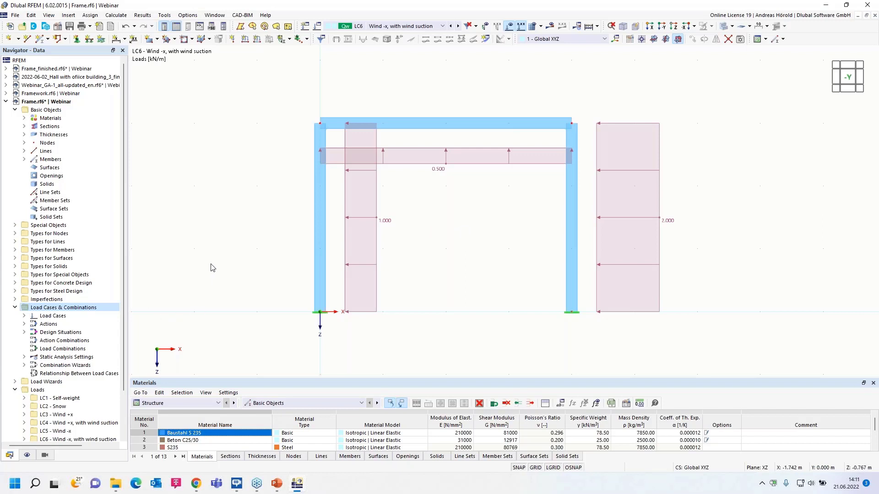
# Create a local imperfection case IC1 named "Imp. +x".
pyautogui.click(15, 300)
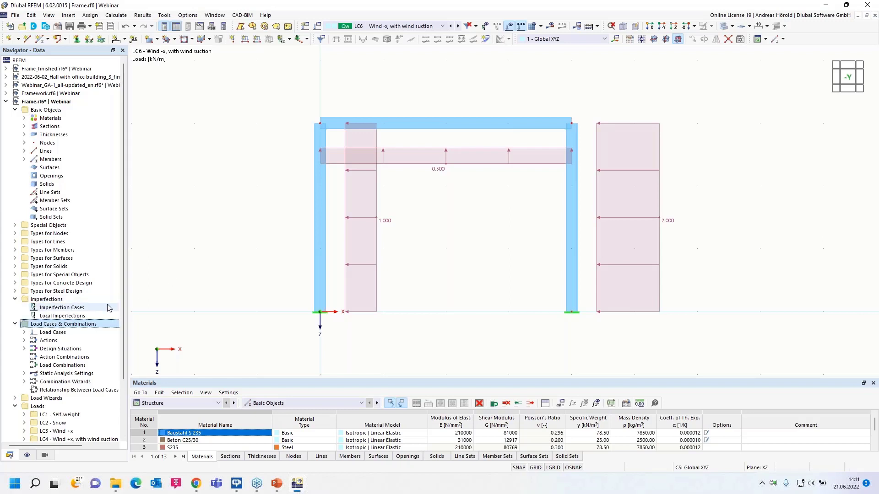
pyautogui.scroll(-2, 67, 270)
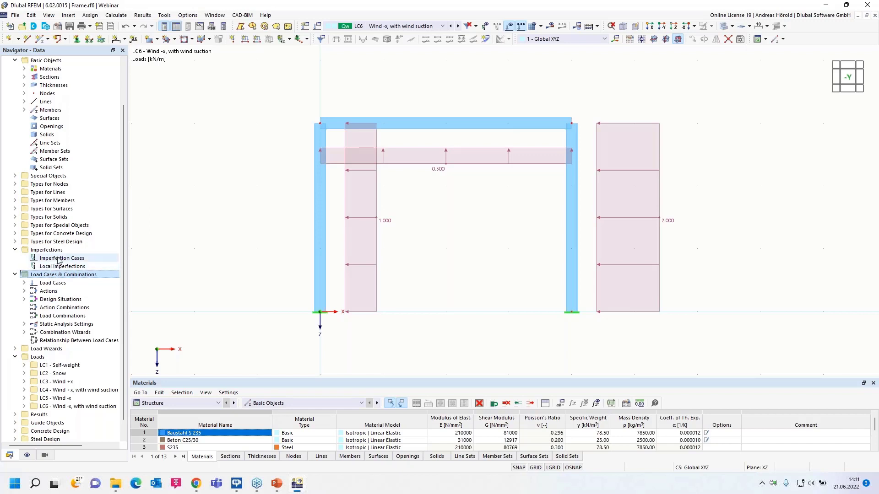
pyautogui.rightClick(59, 259)
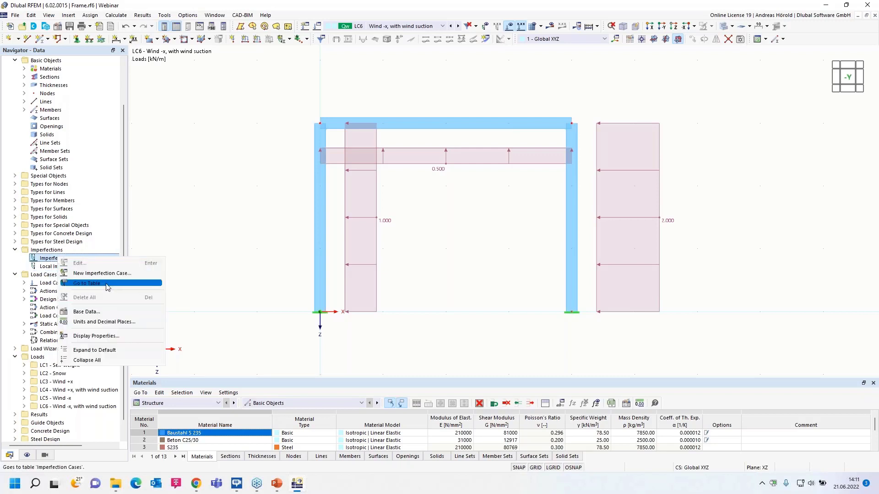
pyautogui.click(68, 16)
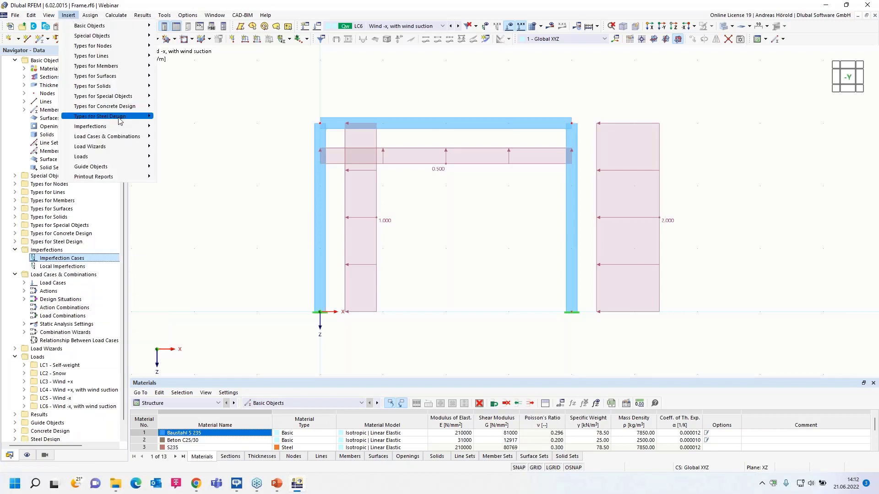
pyautogui.moveTo(117, 127)
pyautogui.moveTo(204, 132)
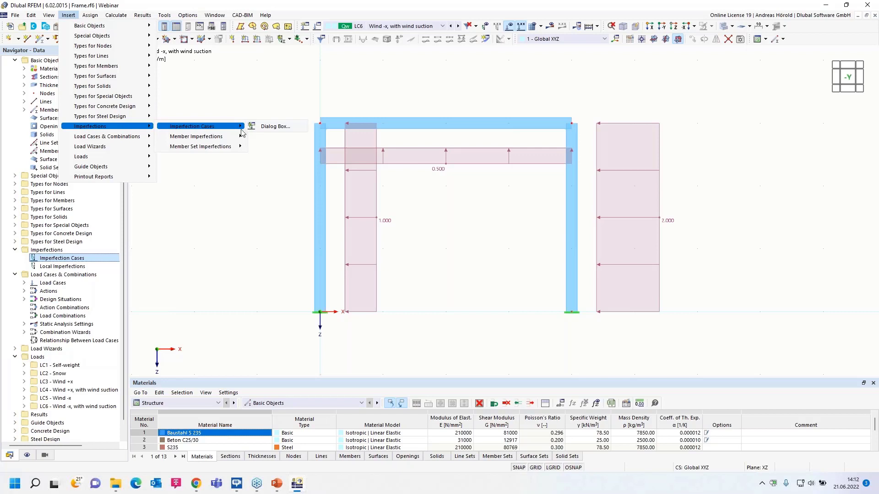
pyautogui.click(275, 127)
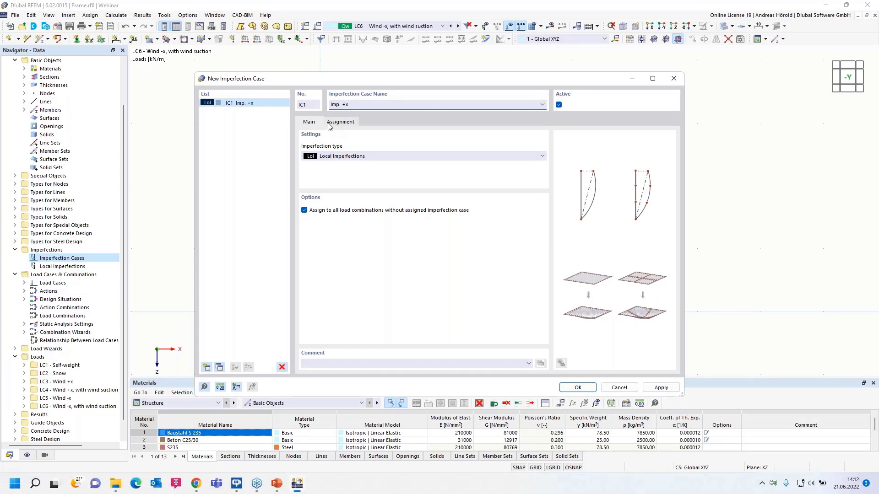
# Assign imperfection case IC1 to load cases LC3 "Wind +x" and LC4 "Wind +x, with wind suction".
pyautogui.click(342, 122)
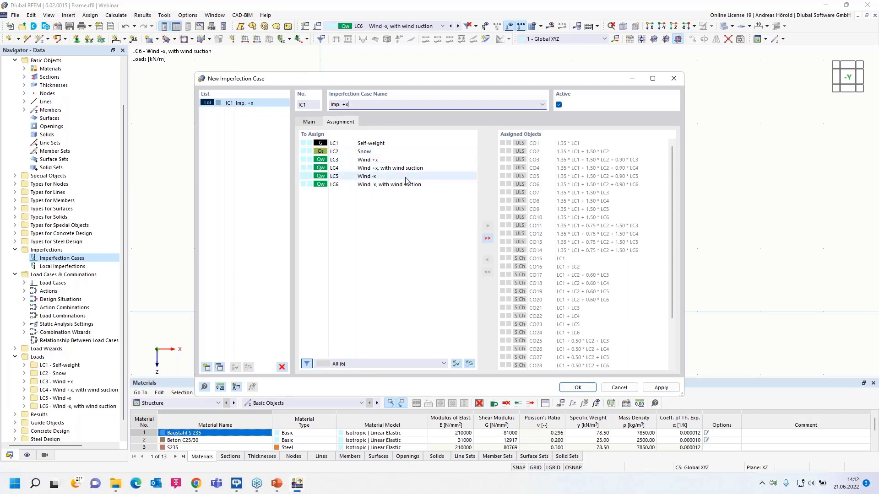
pyautogui.doubleClick(374, 160)
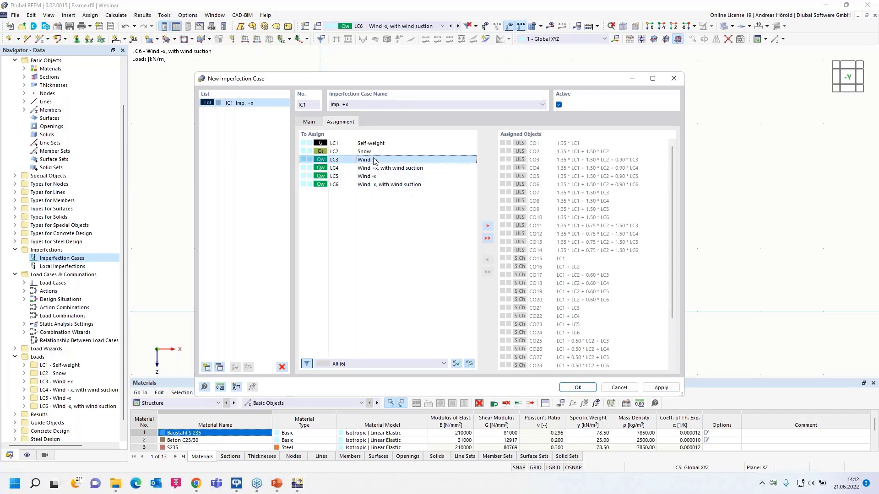
pyautogui.doubleClick(383, 160)
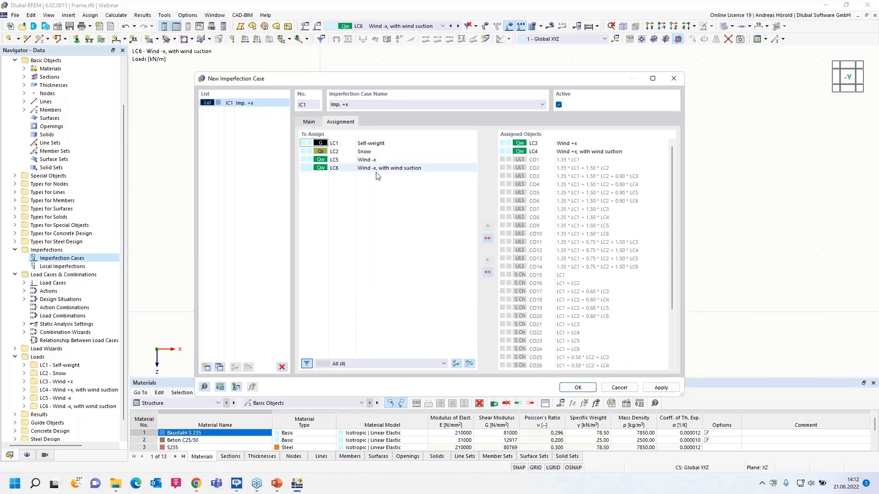
# Add imperfection case IC2 named "Imp. -x" and assign it to load cases LC5 and LC6.
pyautogui.click(309, 122)
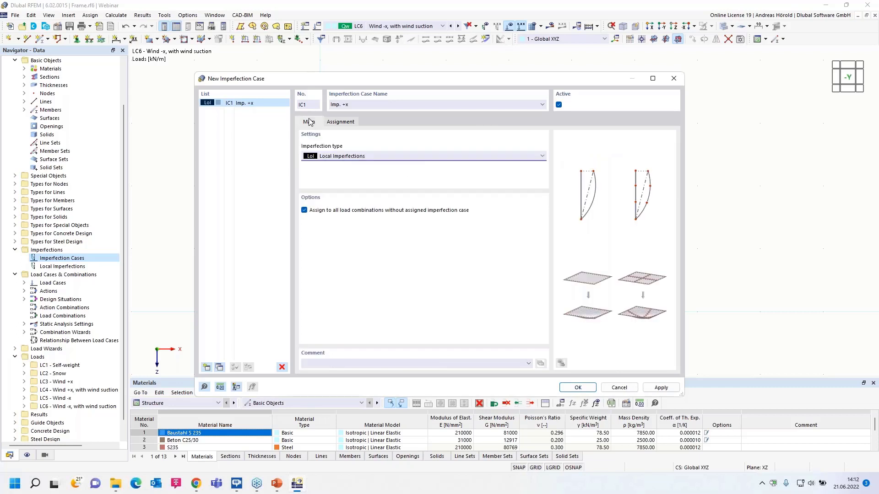
pyautogui.click(206, 367)
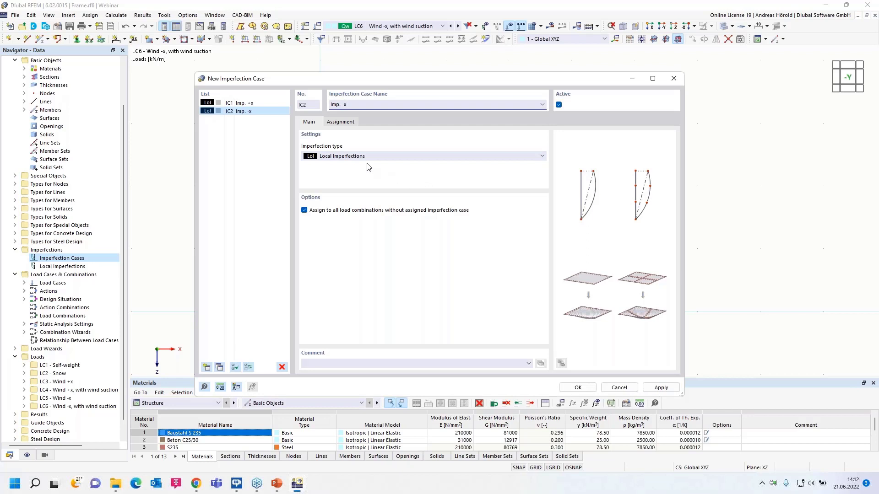
pyautogui.click(340, 121)
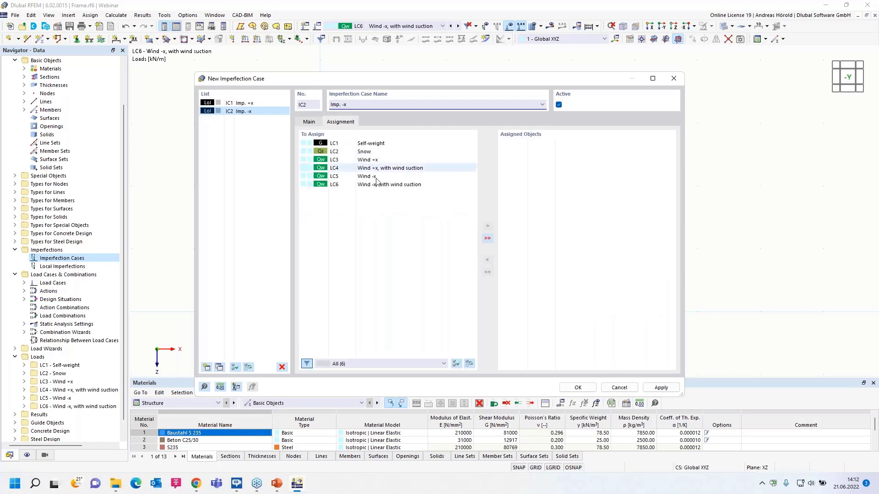
pyautogui.doubleClick(368, 178)
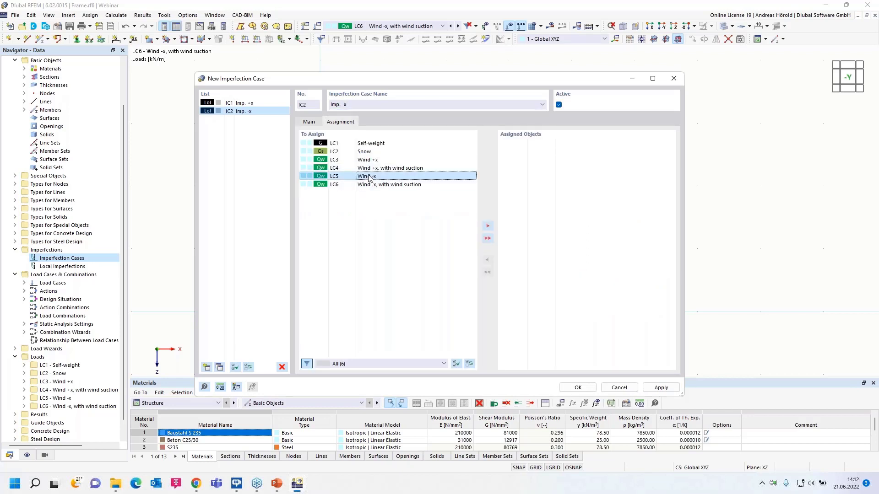
pyautogui.doubleClick(369, 178)
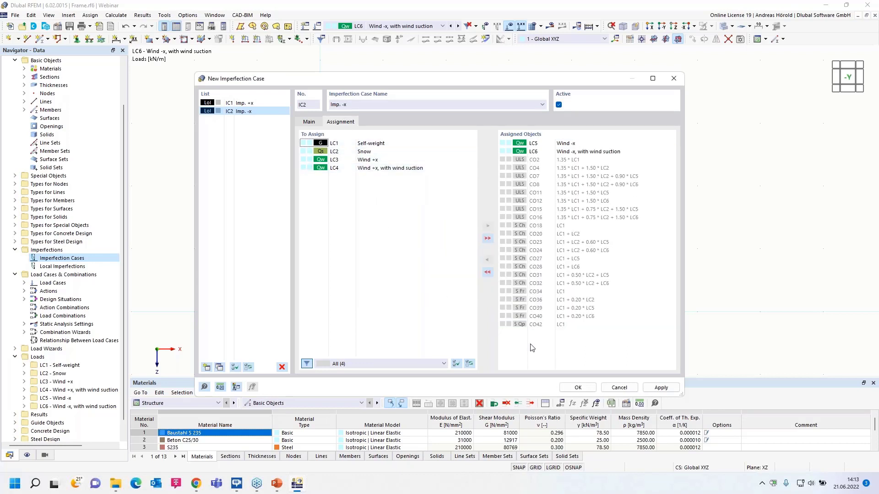
pyautogui.click(576, 388)
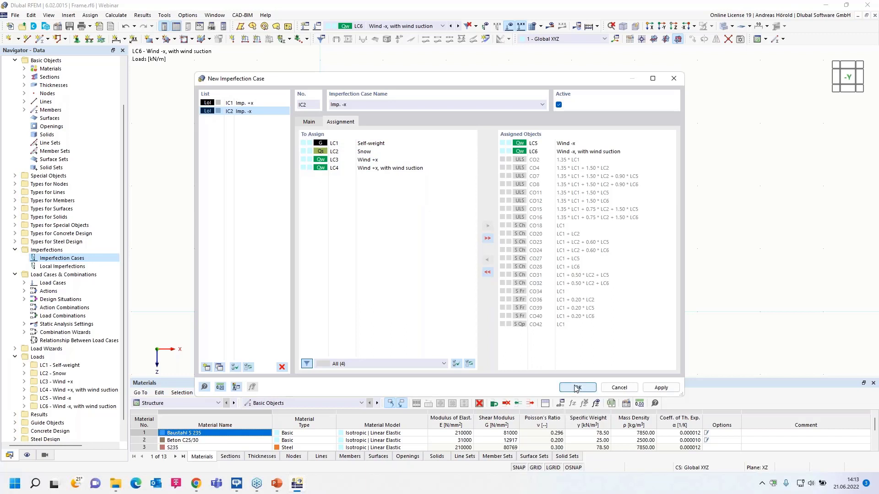
# Create a member imperfection in IC1 of type Initial Sway, defined by EN 1992-1-1 & EN 1993-1-1.
pyautogui.click(24, 266)
pyautogui.click(31, 275)
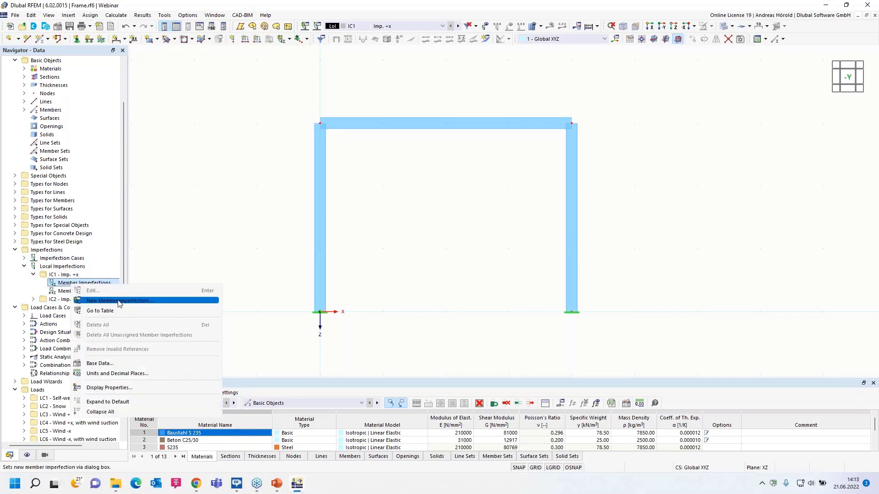
pyautogui.click(130, 301)
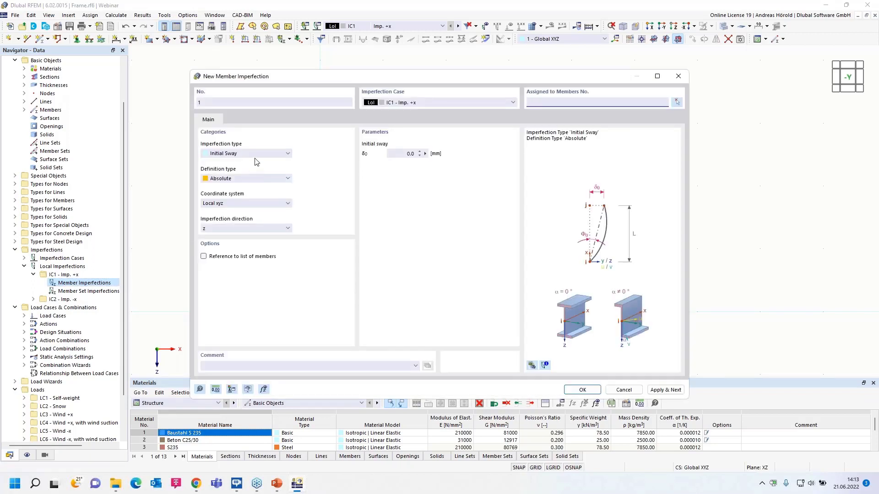
pyautogui.click(257, 154)
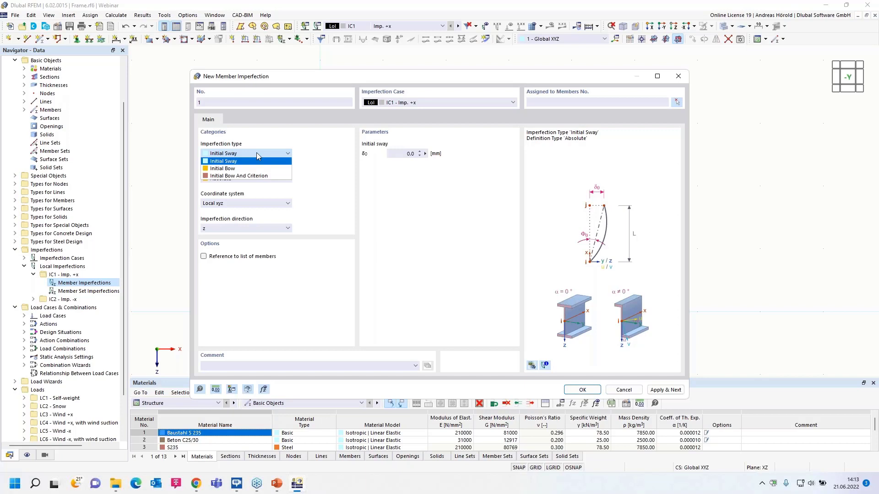
pyautogui.click(257, 153)
pyautogui.click(258, 179)
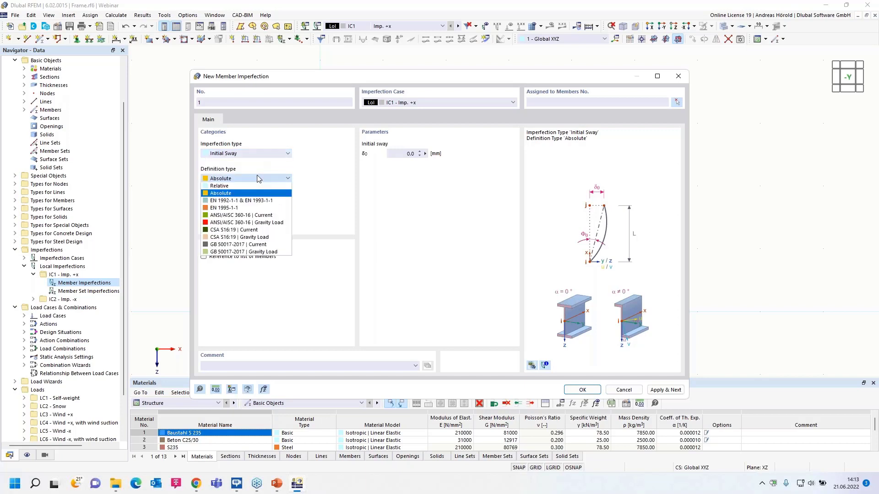
pyautogui.click(263, 202)
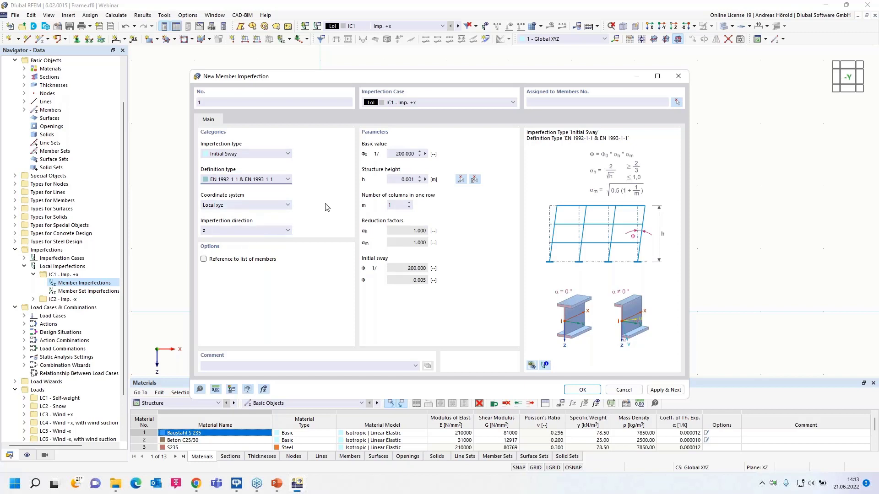
# Set the structure height to 3 m by measuring the column at the origin, and the number of columns in one row to 2.
pyautogui.click(426, 179)
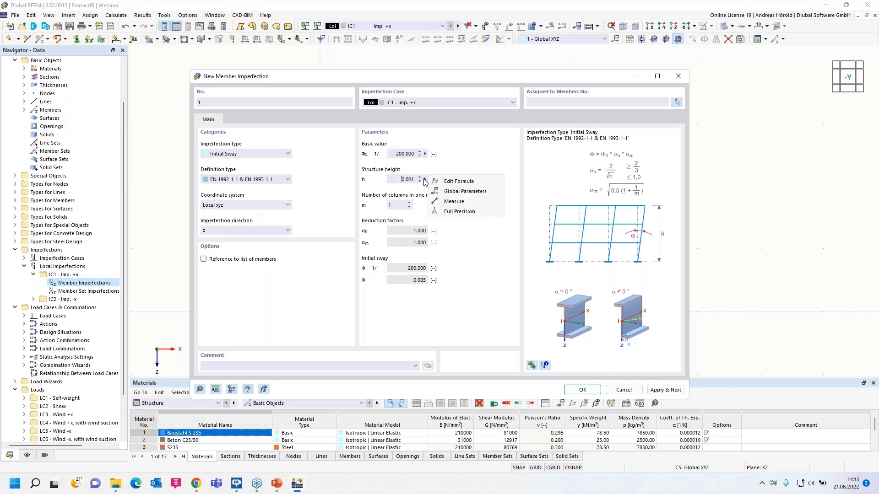
pyautogui.click(450, 201)
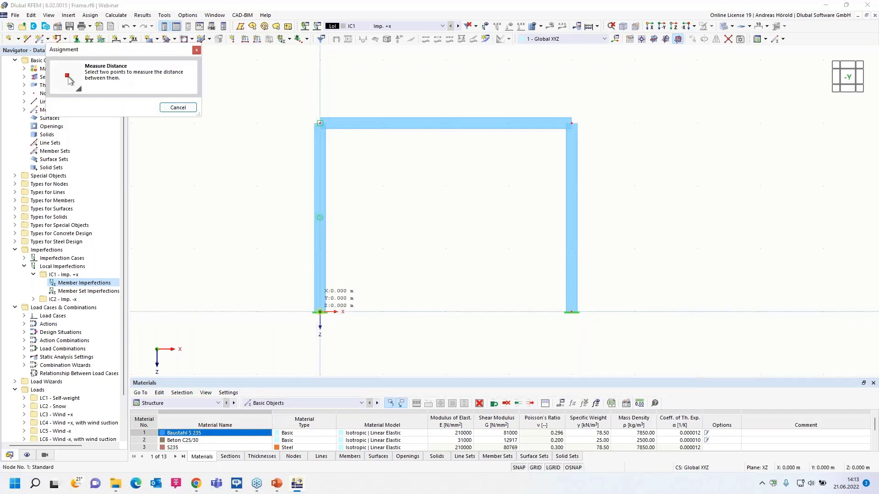
pyautogui.click(319, 311)
pyautogui.click(320, 123)
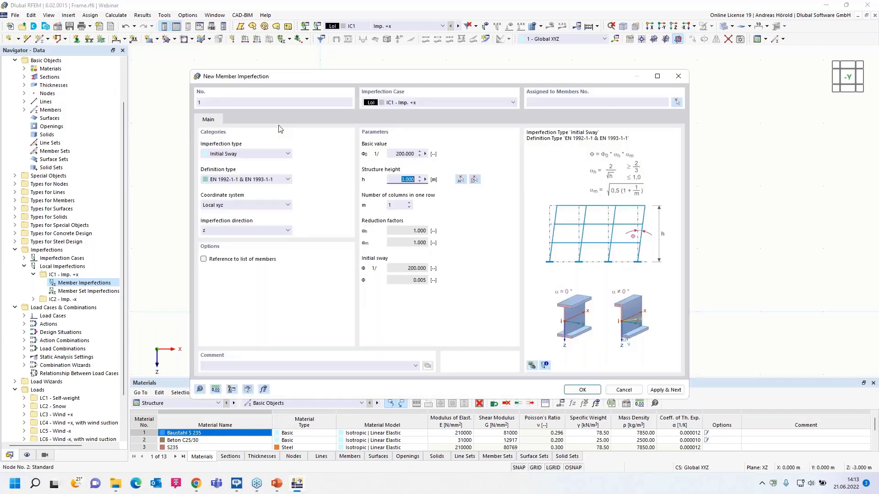
pyautogui.click(409, 203)
pyautogui.click(427, 104)
pyautogui.click(427, 104)
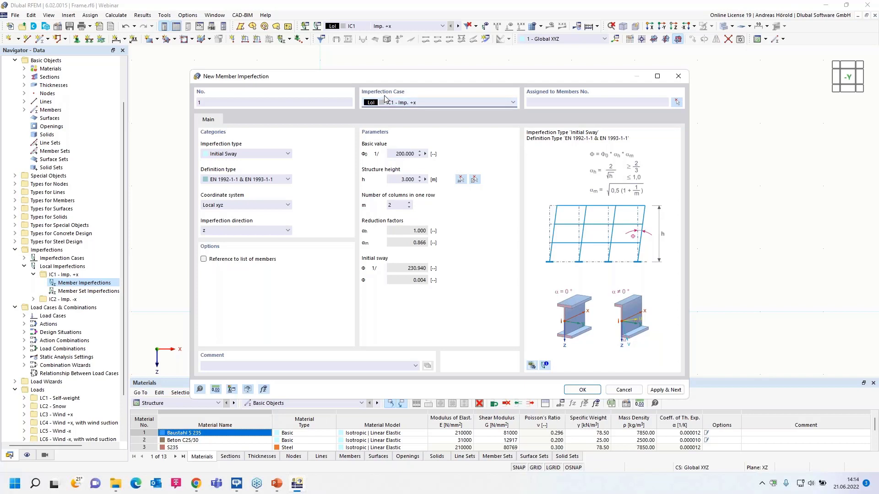
# Assign the initial sway imperfection to both columns and turn on the display of imperfections.
pyautogui.click(582, 389)
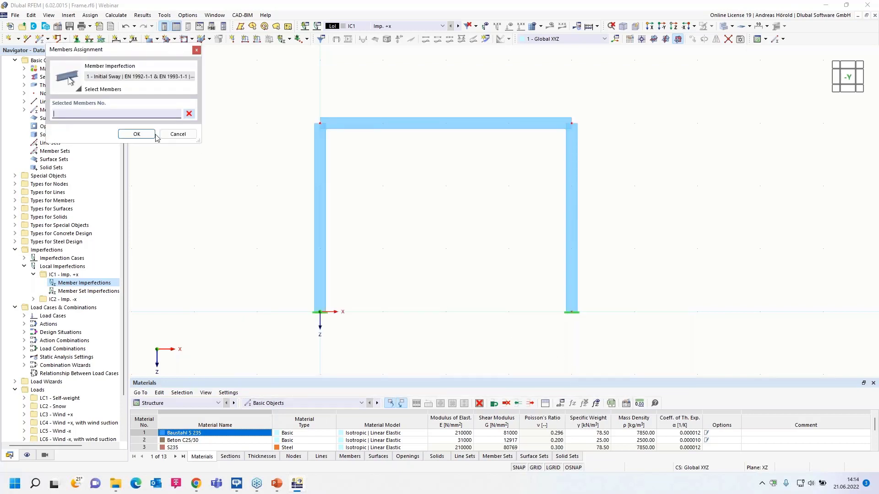
pyautogui.click(320, 215)
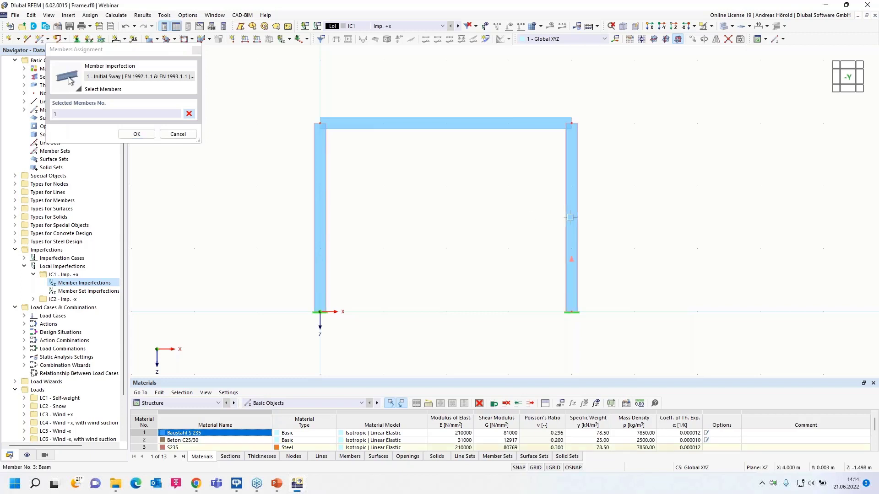
pyautogui.click(130, 135)
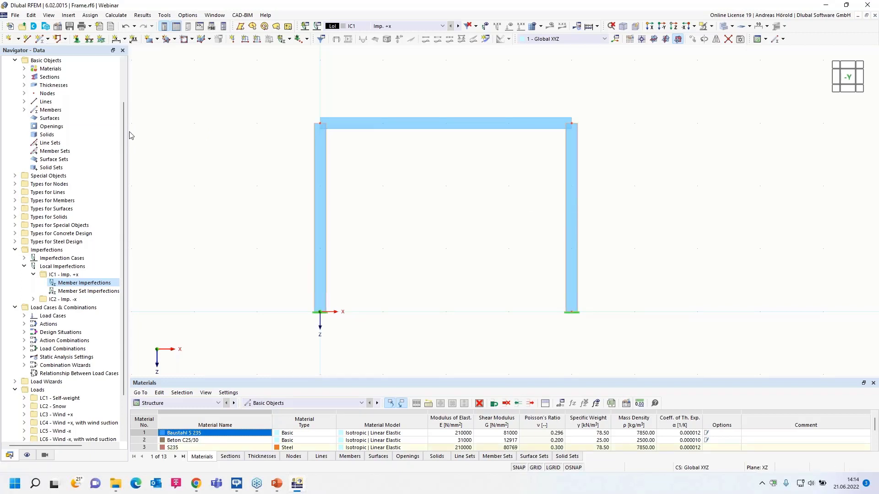
pyautogui.click(486, 29)
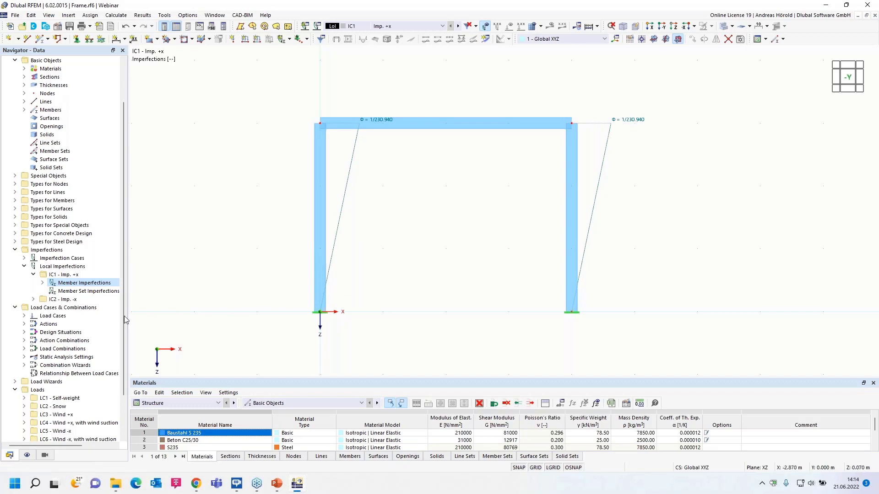
# Create a second initial sway member imperfection, defined by EN 1992-1-1 & EN 1993-1-1 and acting in the local -z direction.
pyautogui.click(33, 300)
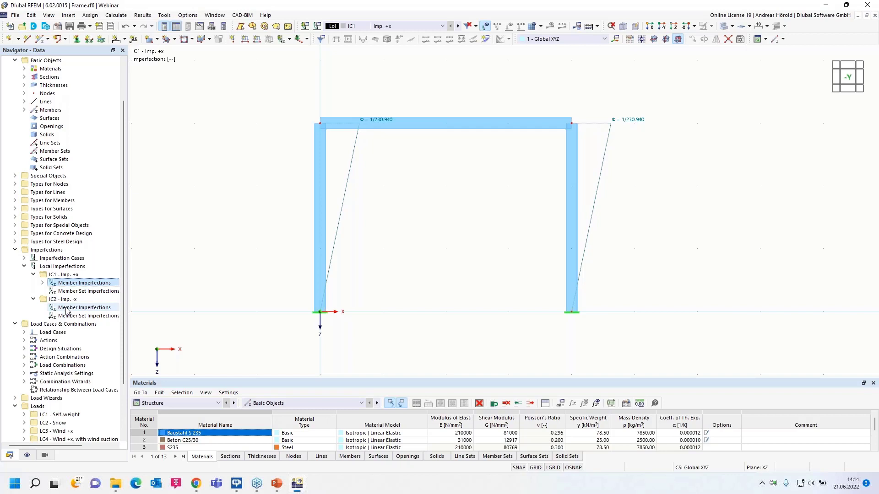
pyautogui.click(70, 18)
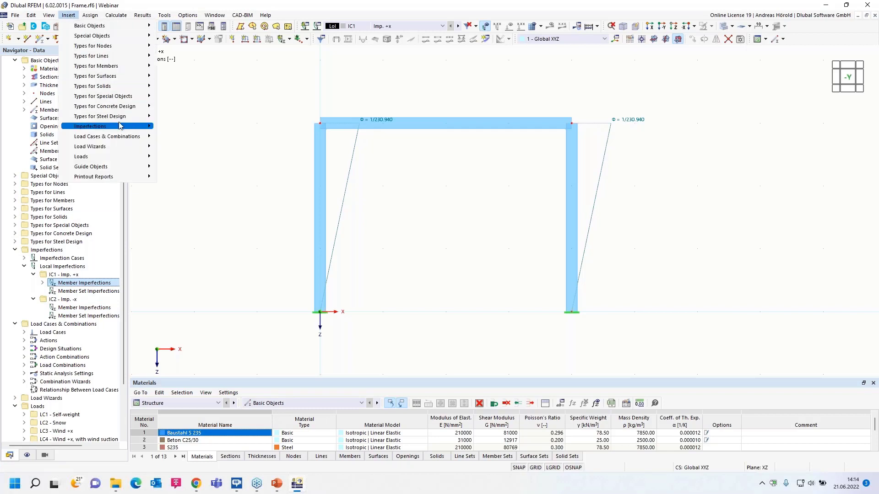
pyautogui.moveTo(120, 126)
pyautogui.moveTo(216, 136)
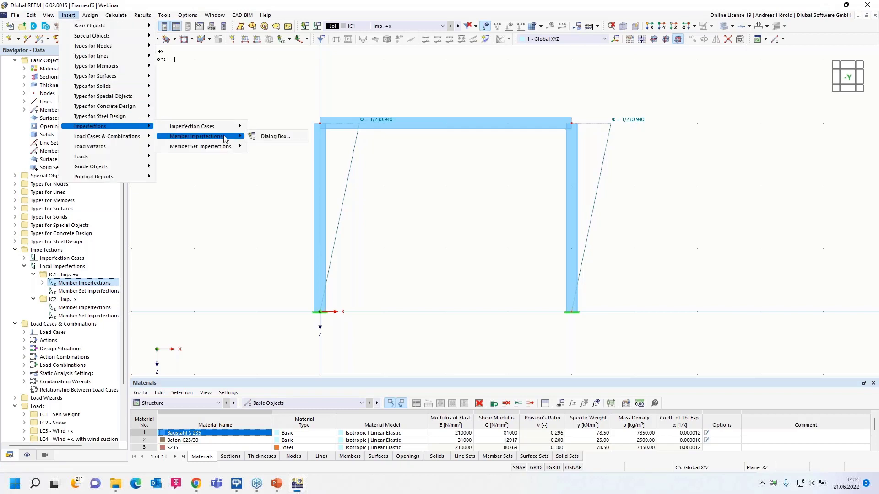
pyautogui.click(269, 137)
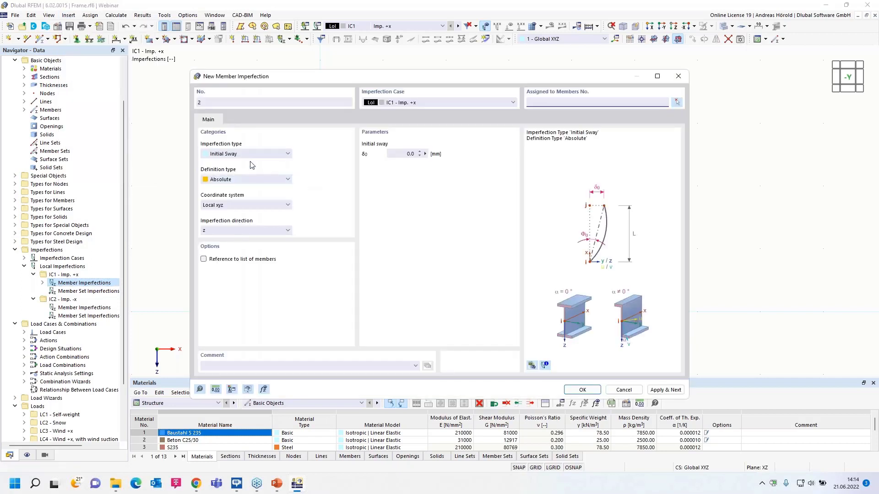
pyautogui.click(254, 179)
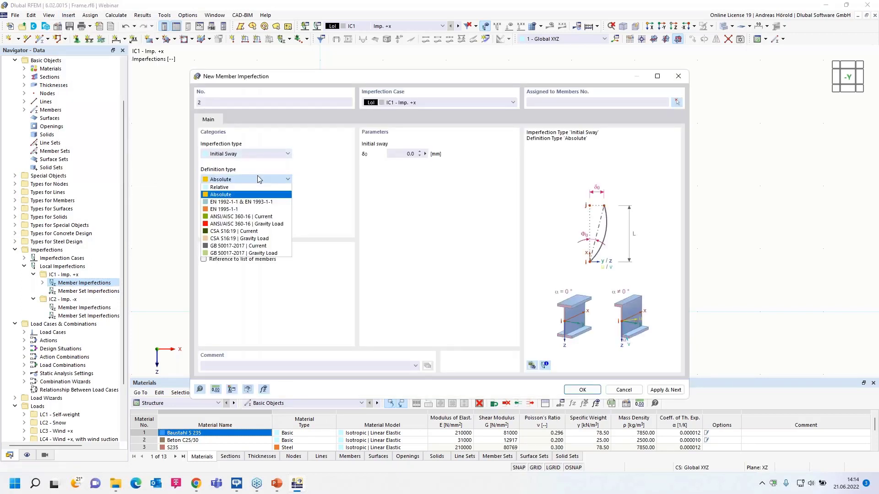
pyautogui.click(246, 203)
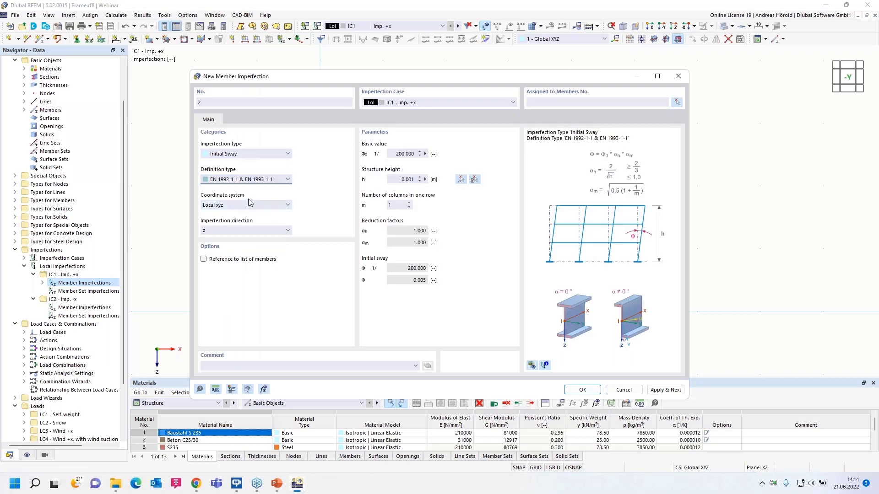
pyautogui.click(224, 230)
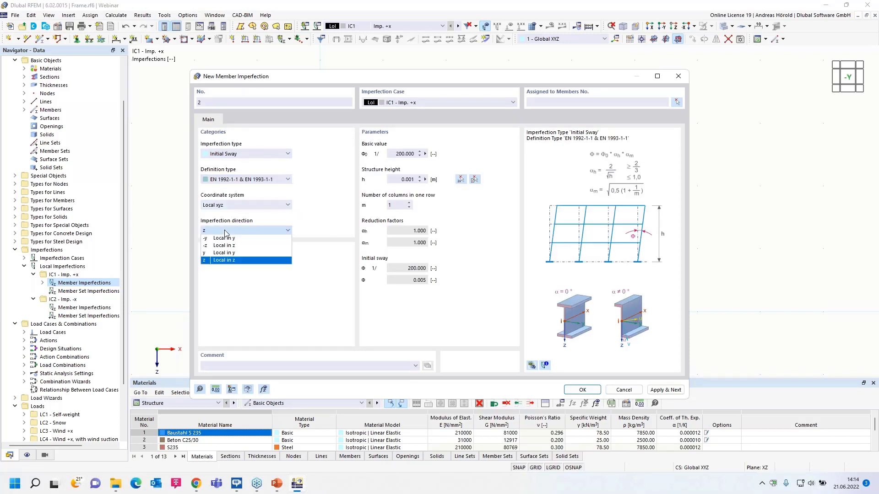
pyautogui.click(224, 247)
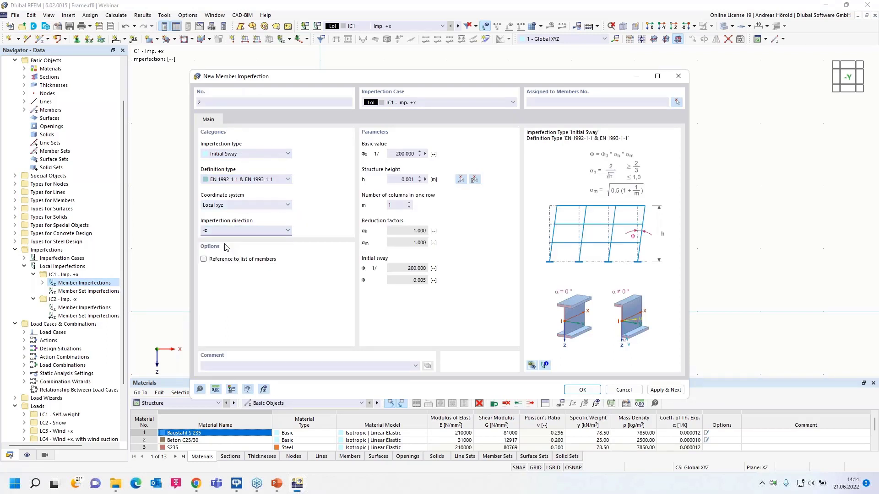
# Set the structure height to 3 m and the columns in one row to 2, and place the imperfection in case IC2 - Imp. -x.
pyautogui.click(428, 180)
pyautogui.write('3')
pyautogui.click(409, 203)
pyautogui.click(428, 102)
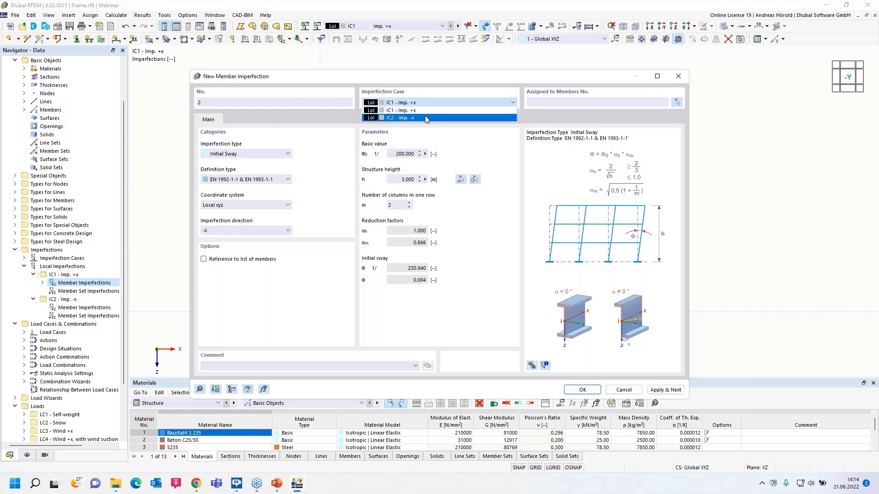
pyautogui.click(425, 118)
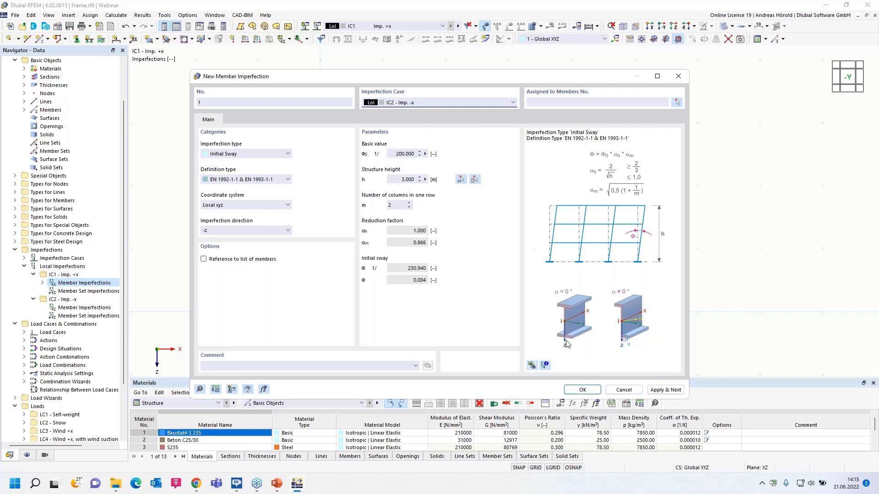
# Assign the IC2 sway imperfection to both columns and display imperfection case IC2 on the frame.
pyautogui.click(581, 390)
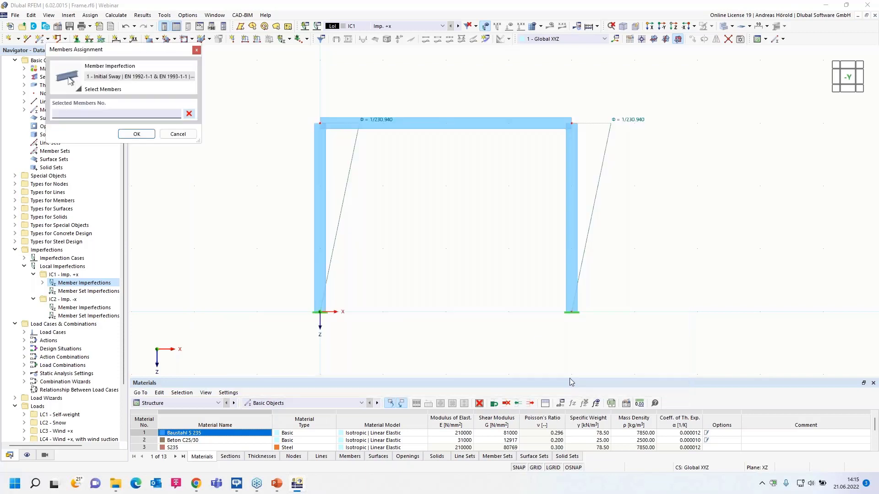
pyautogui.click(319, 220)
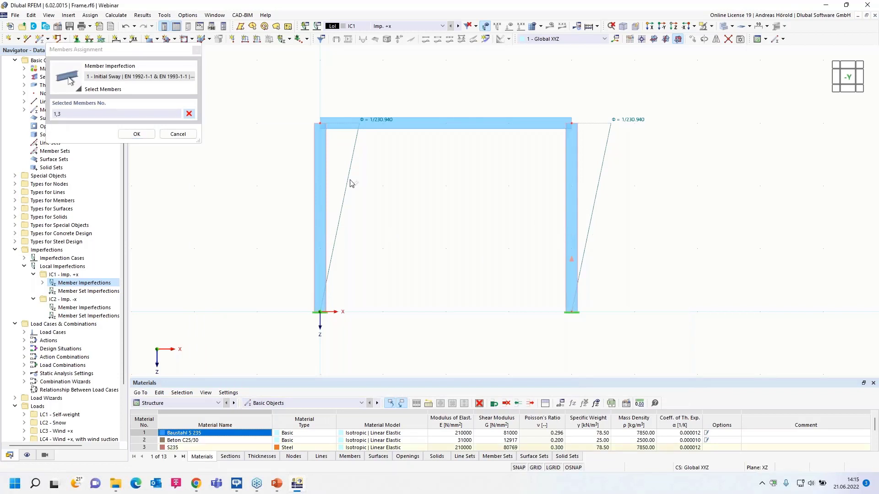
pyautogui.click(137, 133)
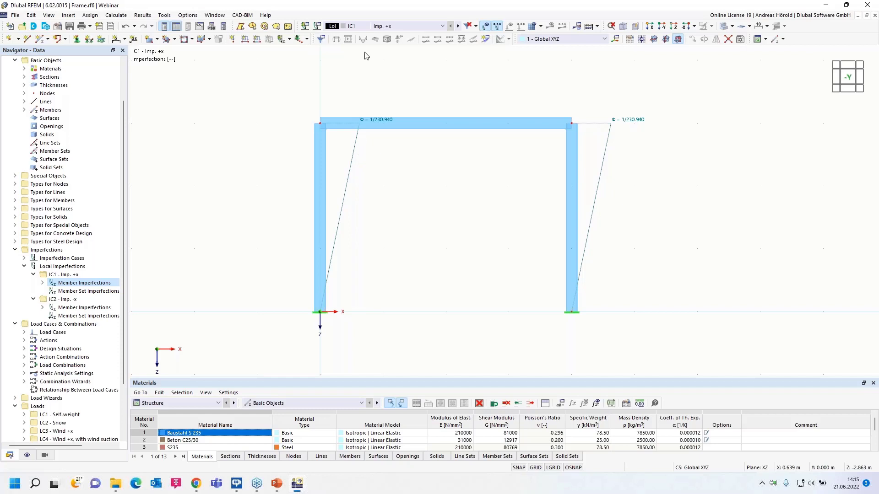
pyautogui.click(458, 27)
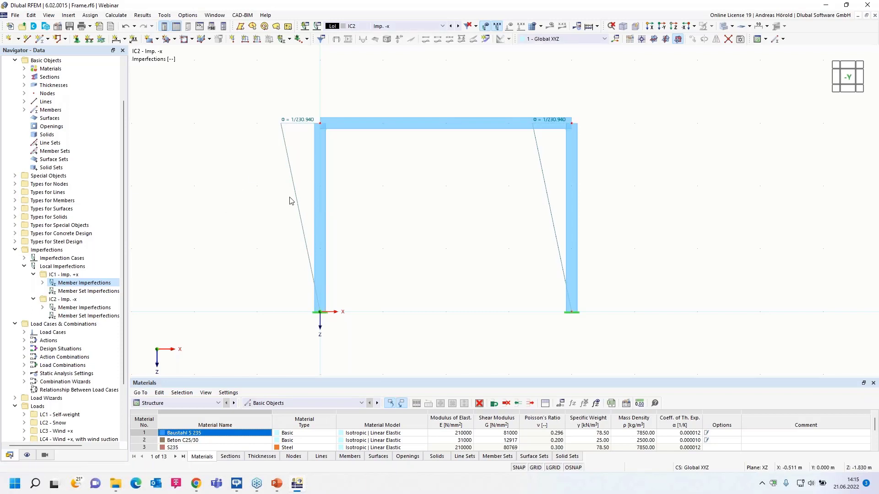
pyautogui.moveTo(295, 196)
# Open the load cases and combinations settings and check the standard group EN 1990 with national annex DIN | 2012-08.
pyautogui.rightClick(49, 326)
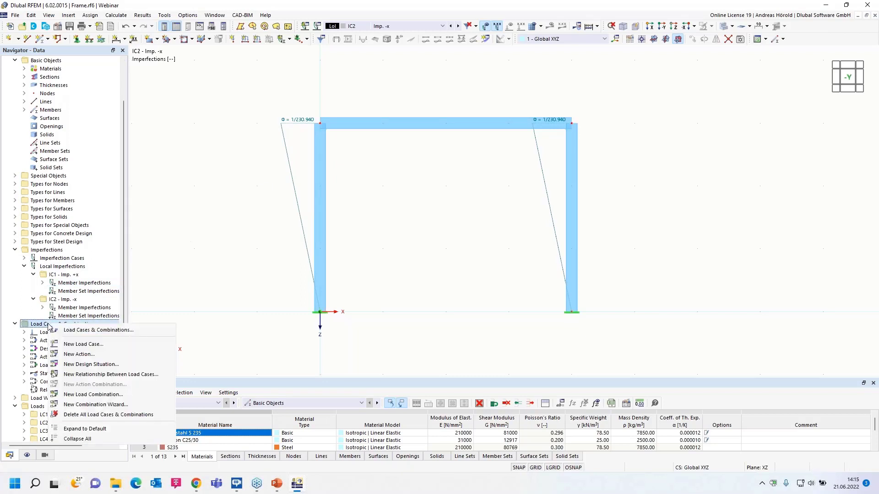
pyautogui.click(87, 330)
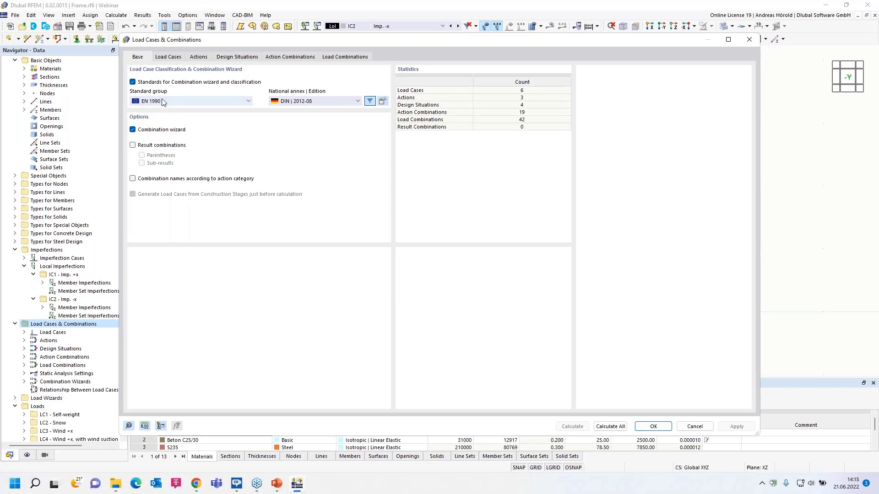
pyautogui.click(176, 101)
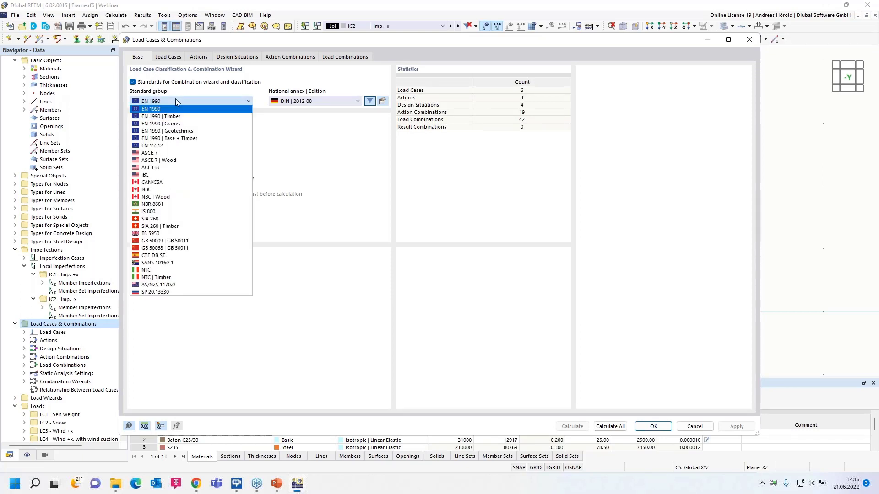
pyautogui.click(160, 108)
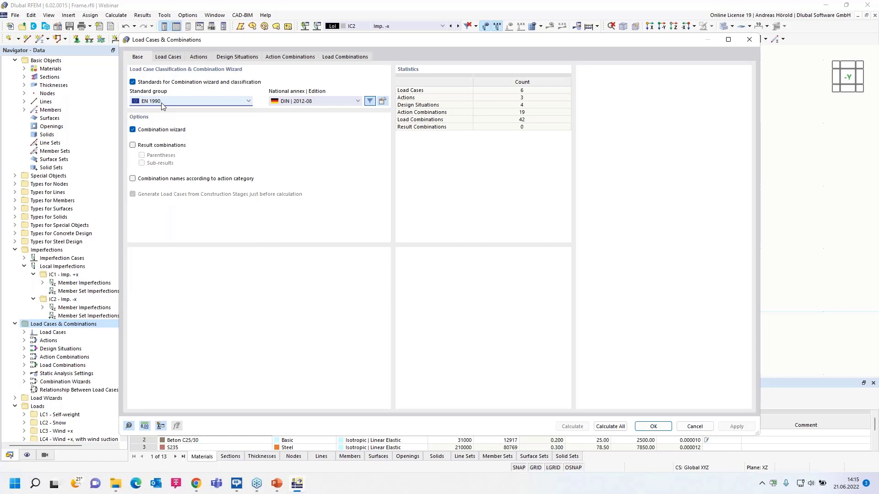
pyautogui.click(325, 102)
pyautogui.click(320, 104)
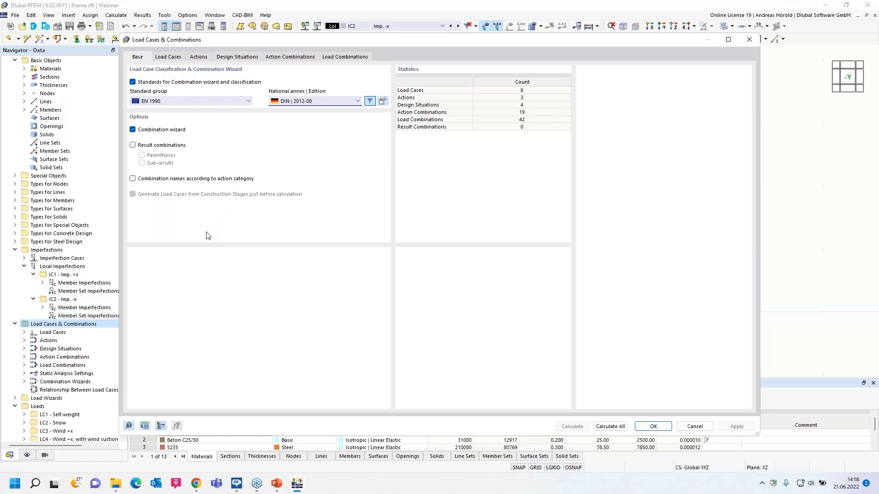
# Review the static analysis settings and action category options of load case LC1 Self-weight.
pyautogui.click(169, 58)
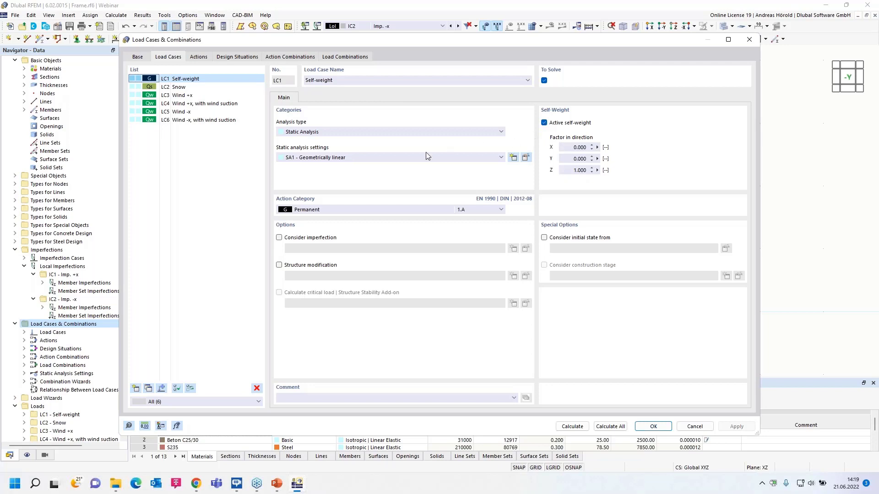
pyautogui.click(367, 157)
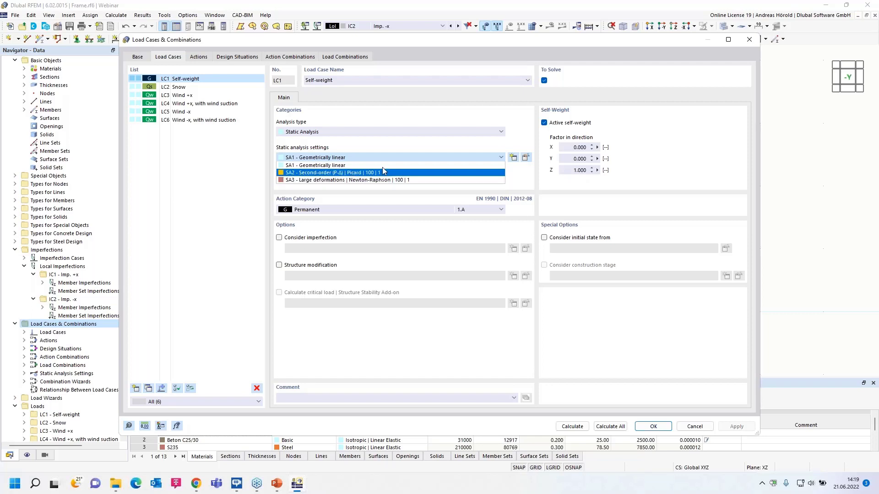
pyautogui.click(393, 146)
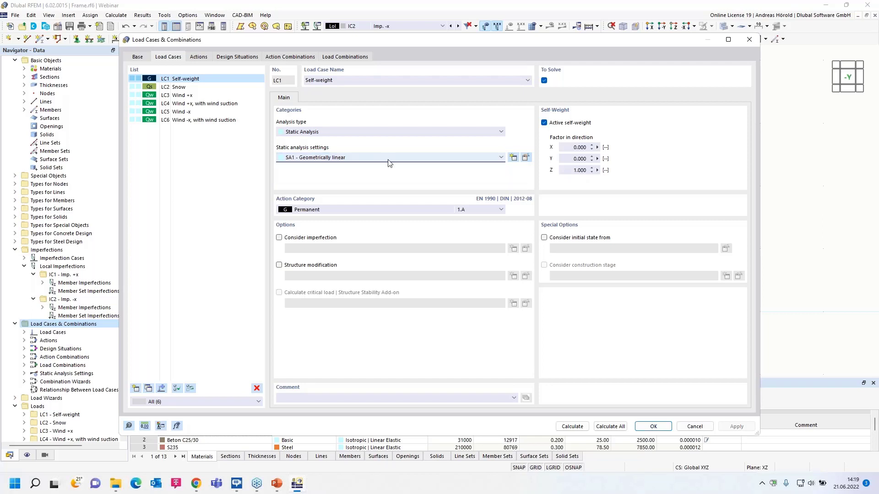
pyautogui.click(370, 211)
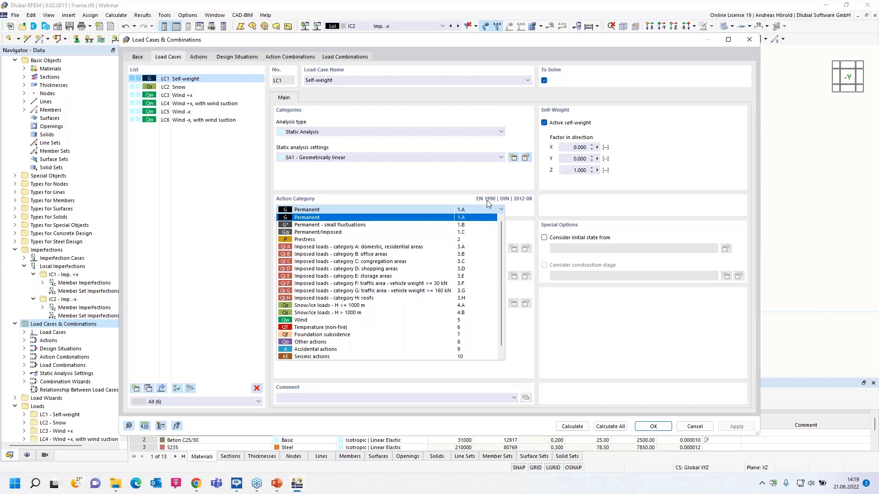
pyautogui.click(450, 191)
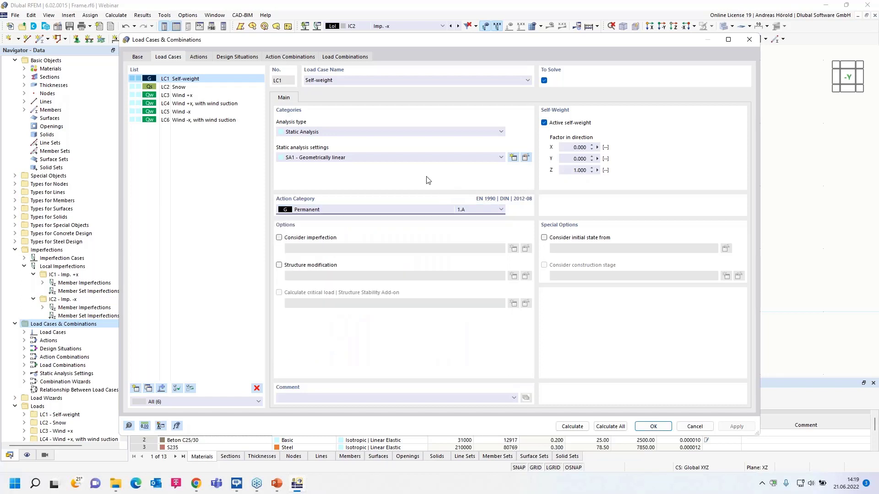
# Check which imperfection case is considered in each of the wind load cases LC3 to LC6.
pyautogui.click(182, 97)
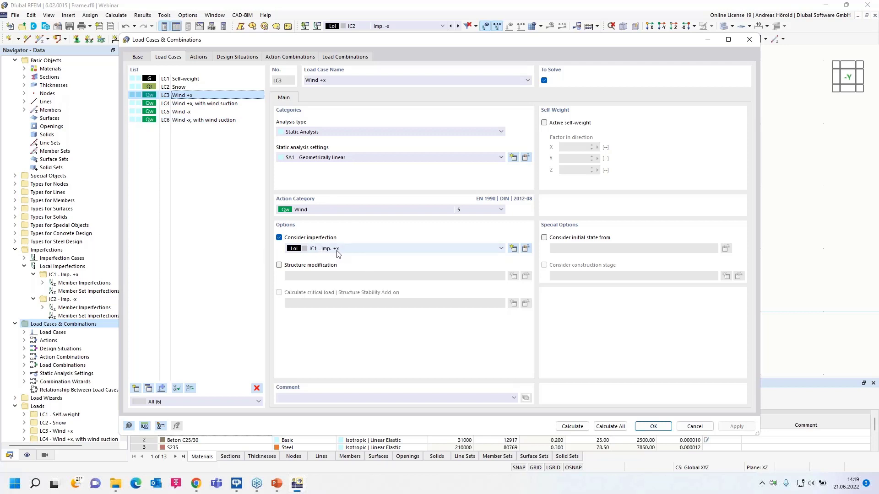
pyautogui.click(197, 104)
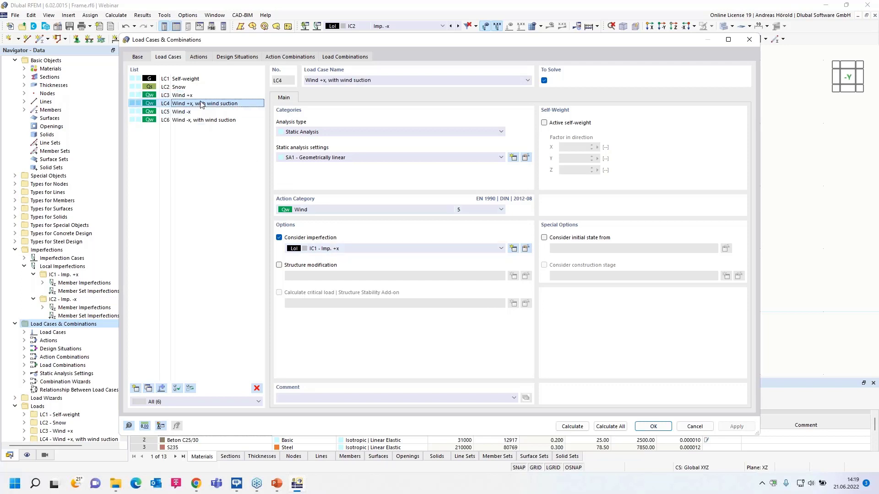
pyautogui.click(180, 112)
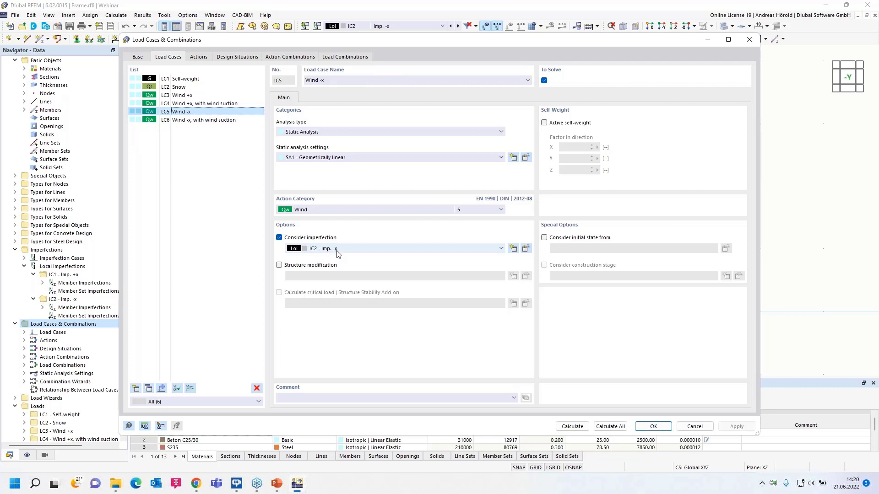
pyautogui.click(205, 121)
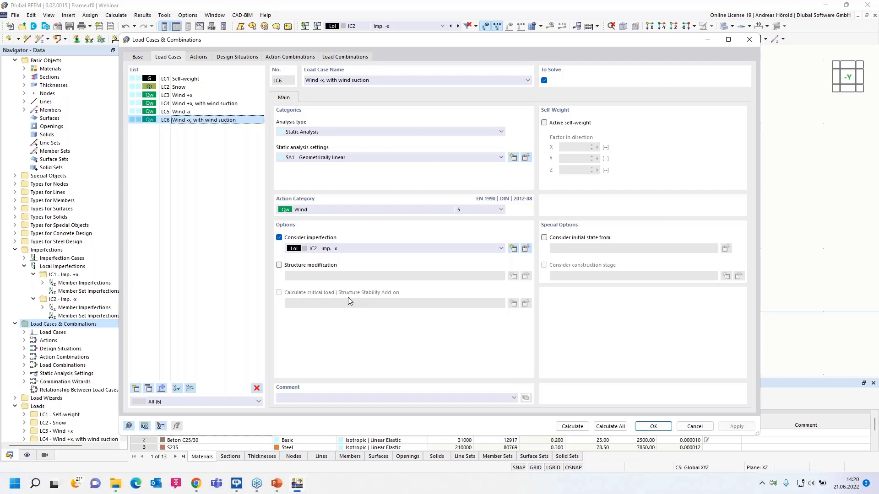
# Review the snow and wind actions and examine the action type options for Wind, keeping Alternatively.
pyautogui.click(198, 58)
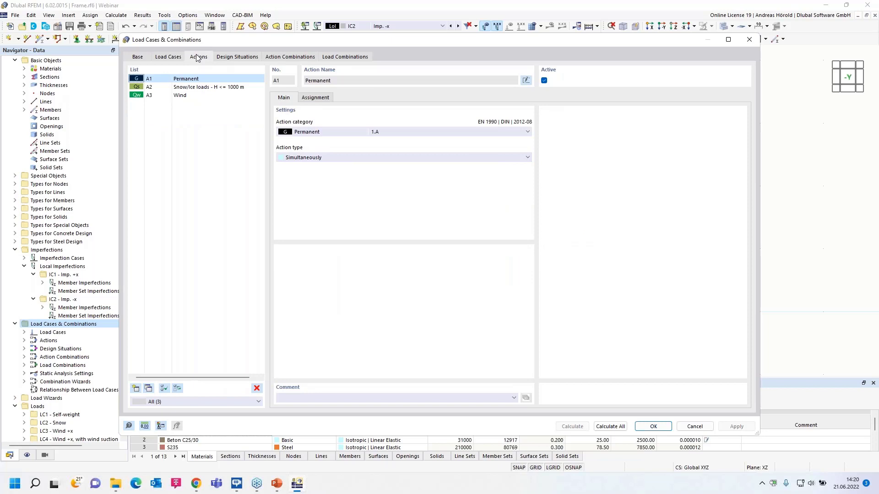
pyautogui.click(196, 88)
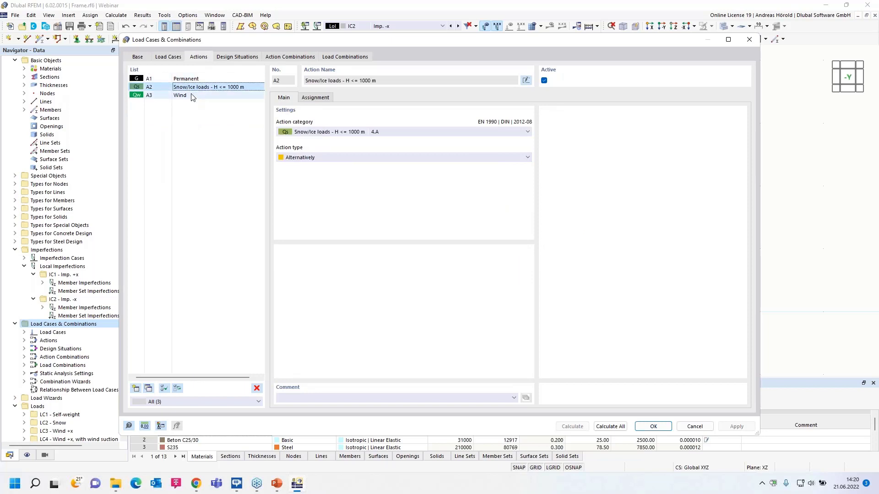
pyautogui.click(193, 96)
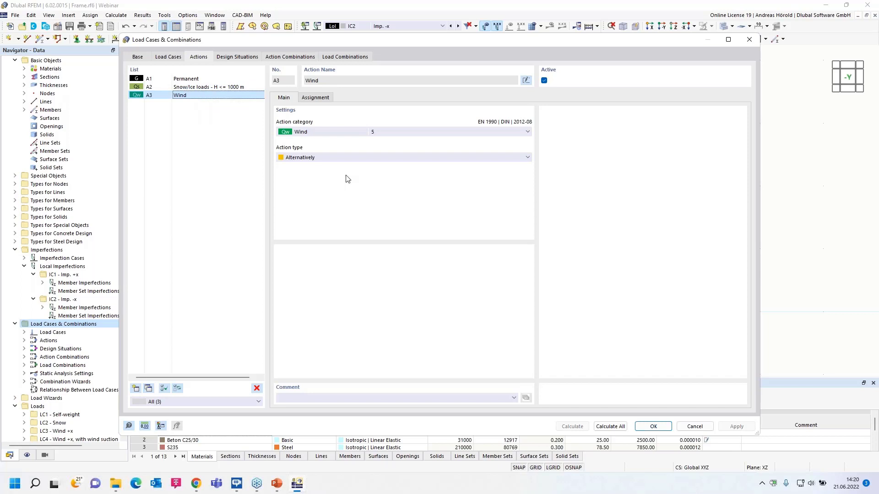
pyautogui.click(361, 158)
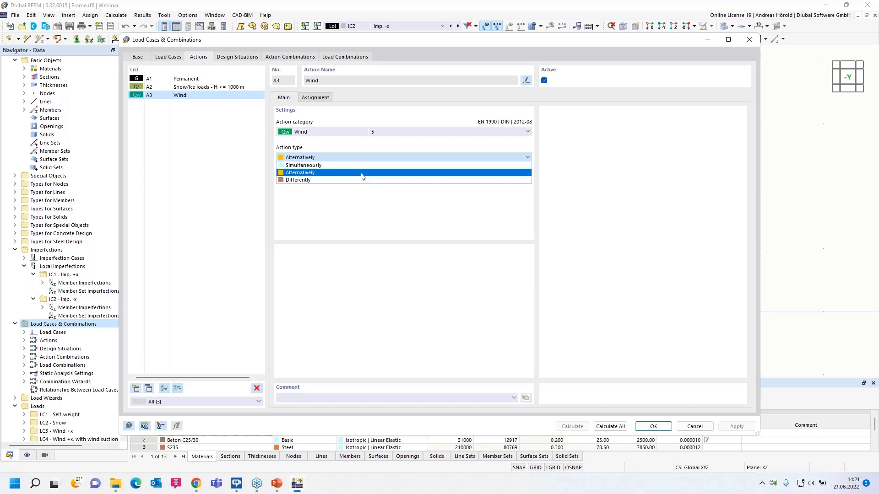
pyautogui.click(361, 176)
pyautogui.click(331, 159)
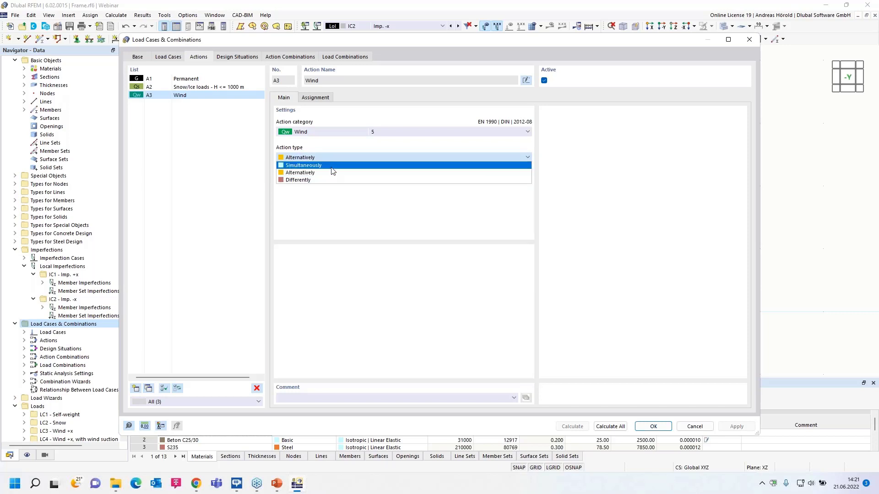
pyautogui.click(330, 173)
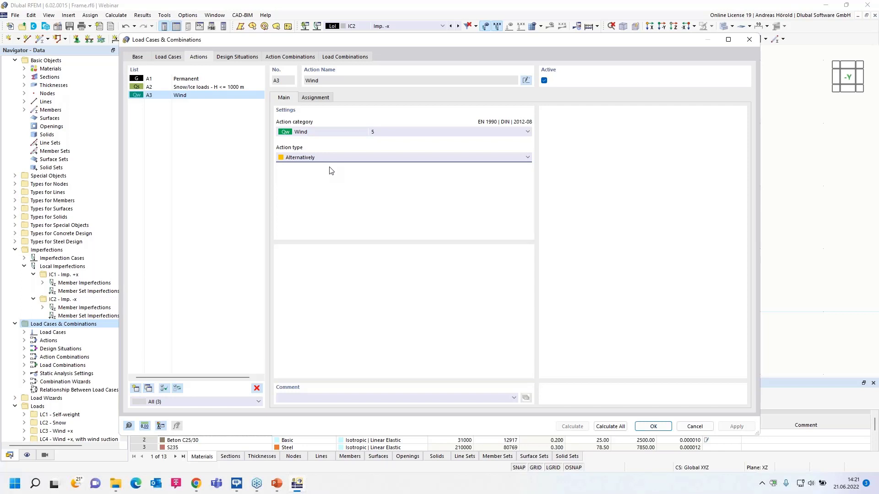
# Set the Wind action type to Differently and assign LC3 and LC4 to group 1, LC5 and LC6 to group 2.
pyautogui.click(351, 158)
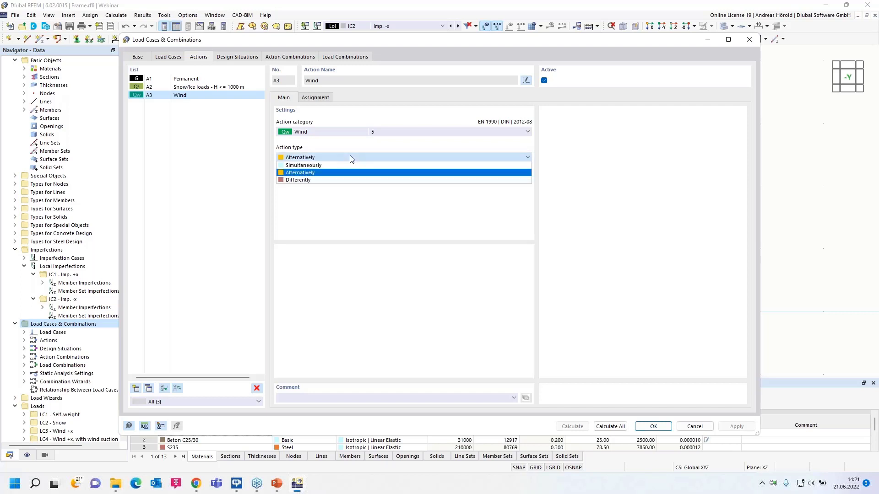
pyautogui.click(346, 180)
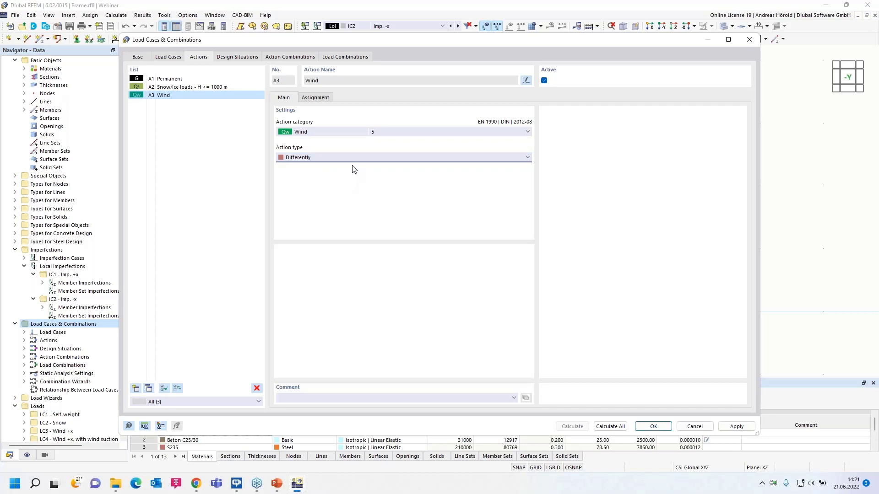
pyautogui.click(310, 99)
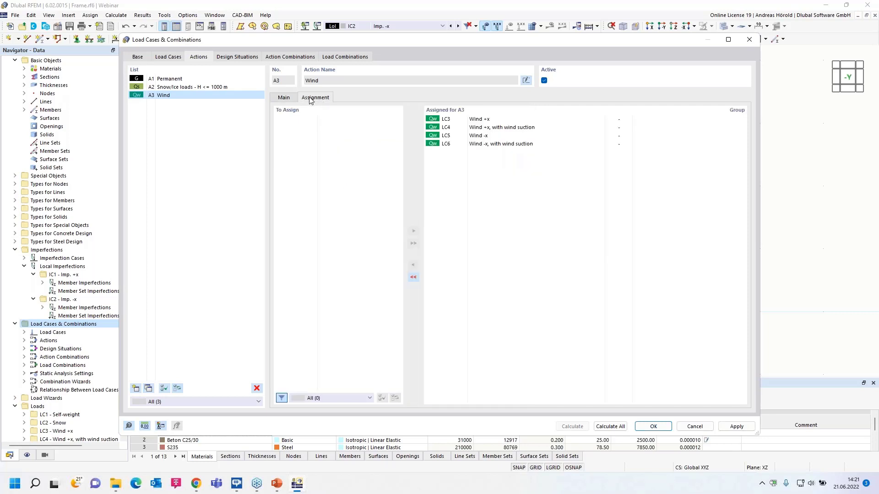
pyautogui.click(625, 120)
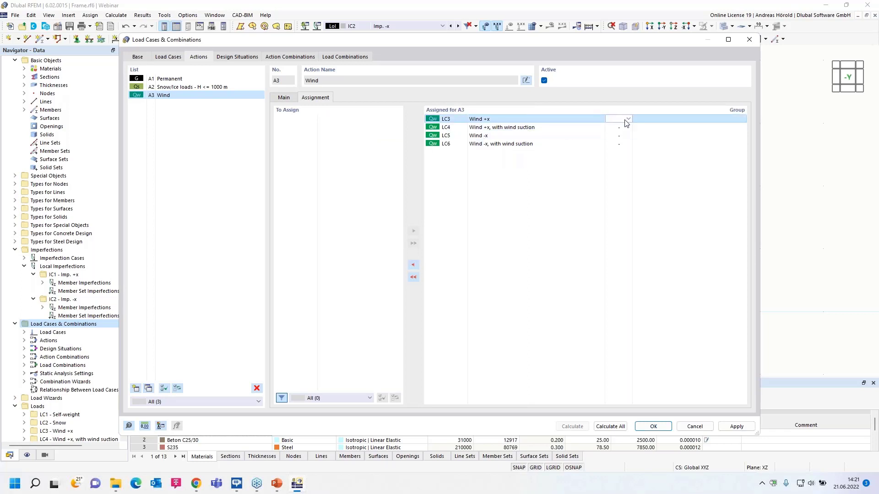
pyautogui.write('1')
pyautogui.click(625, 127)
pyautogui.write('1')
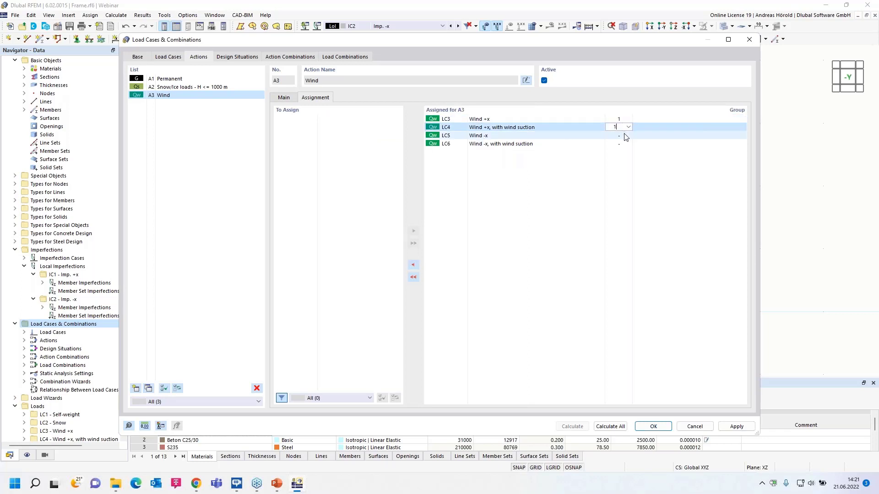
pyautogui.click(625, 136)
pyautogui.write('2')
pyautogui.click(625, 144)
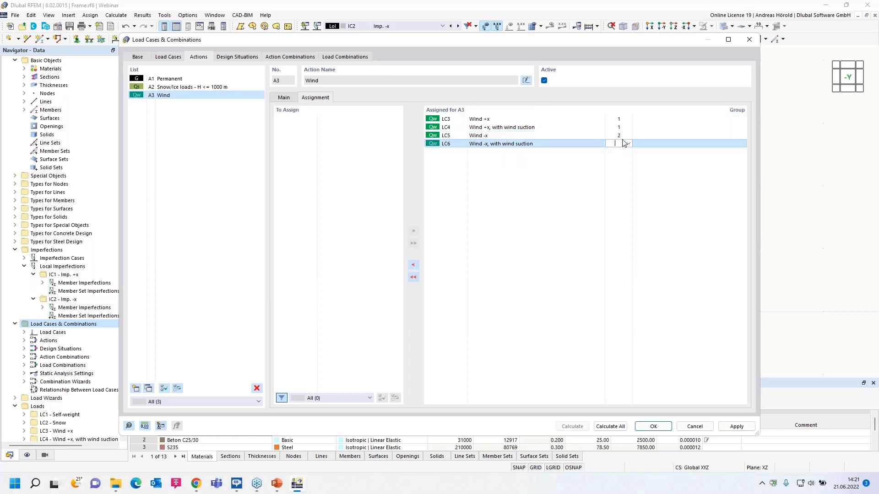
pyautogui.write('2')
pyautogui.click(622, 129)
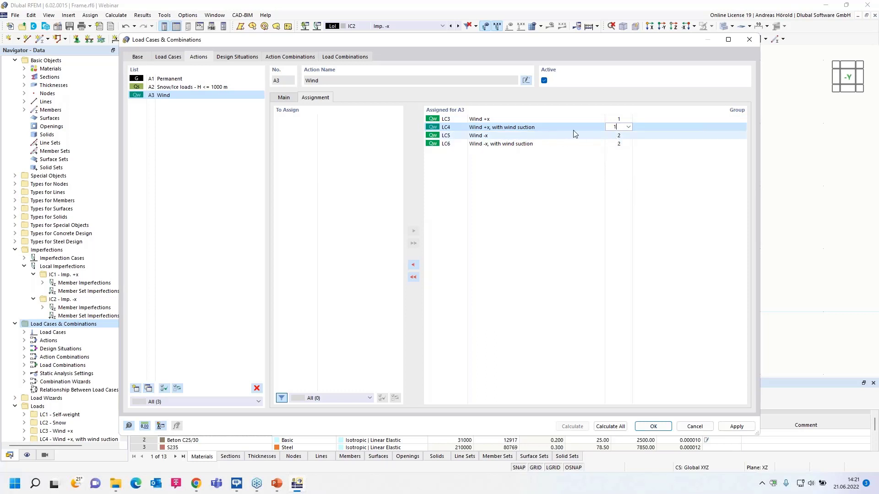
# Return the action type of the Wind action to Alternatively.
pyautogui.click(283, 97)
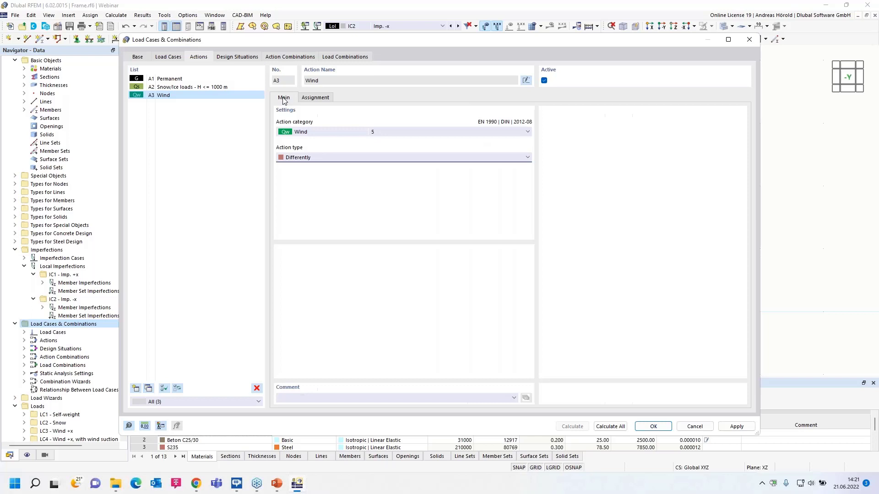
pyautogui.click(352, 160)
pyautogui.click(349, 172)
# Examine the combination wizard of design situation DS1 and the iterative method options of its SA2 Second-order (P-Δ) static analysis settings.
pyautogui.click(233, 58)
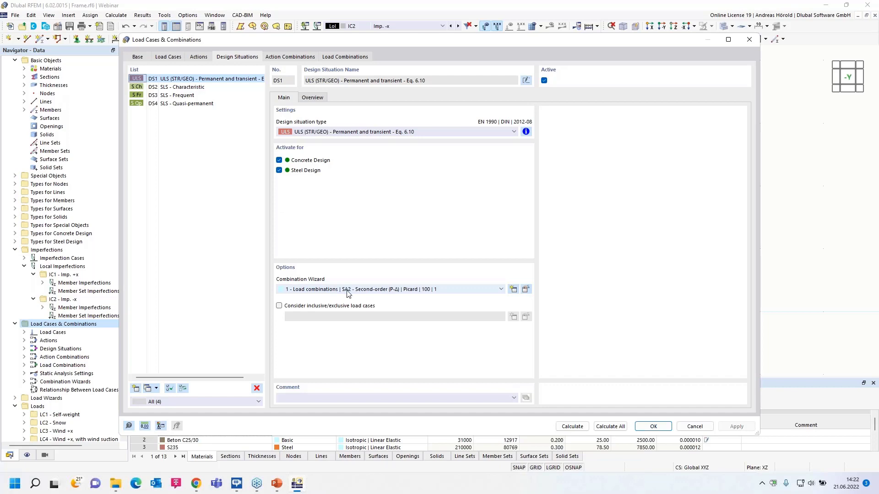
pyautogui.click(526, 289)
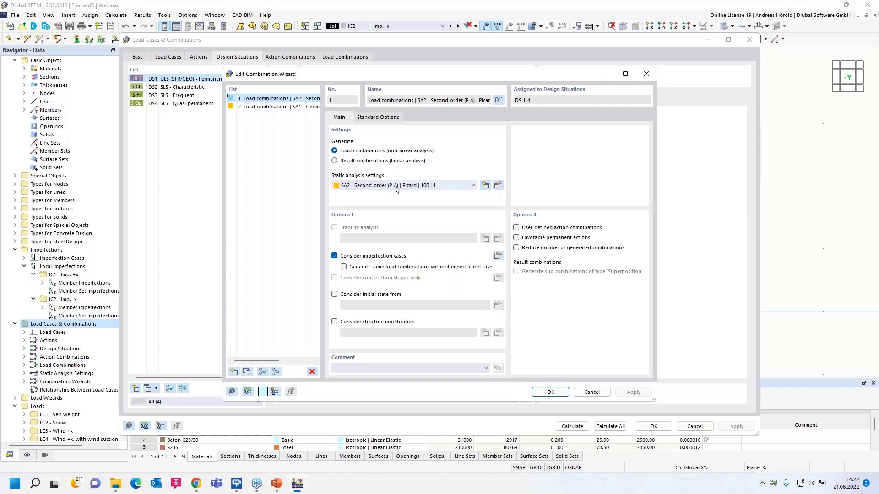
pyautogui.click(366, 185)
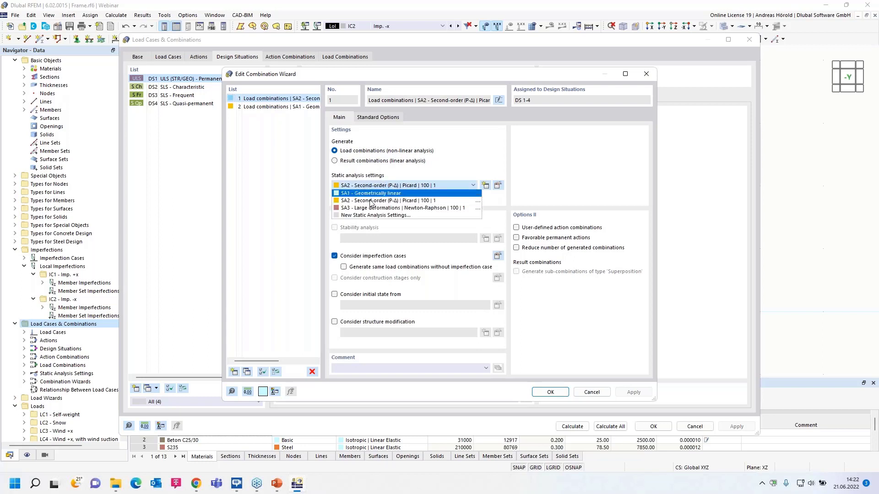
pyautogui.click(403, 201)
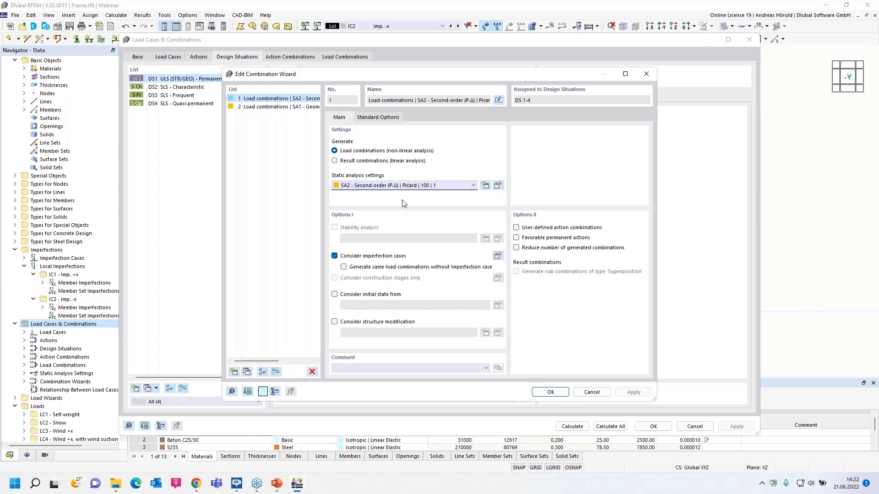
pyautogui.click(498, 186)
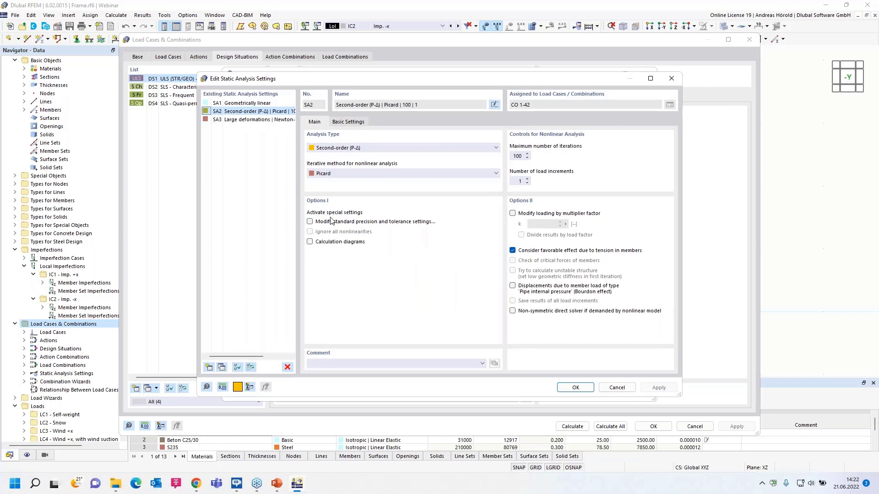
pyautogui.click(344, 171)
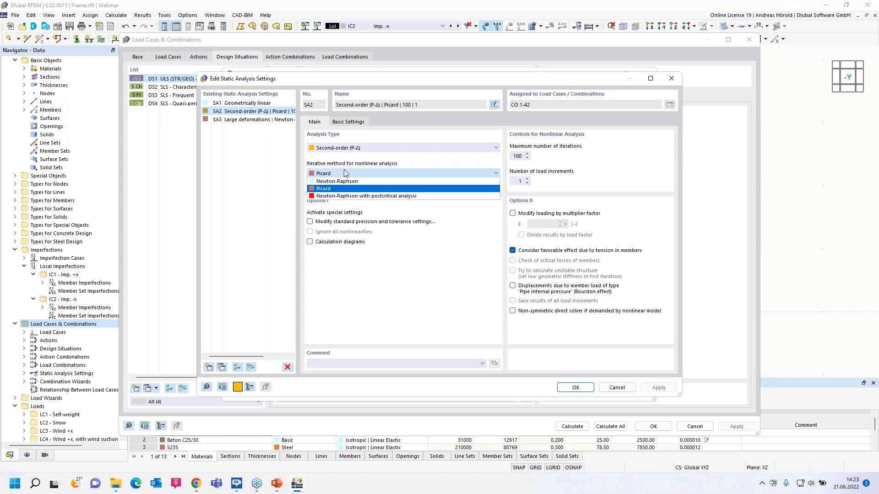
pyautogui.click(344, 170)
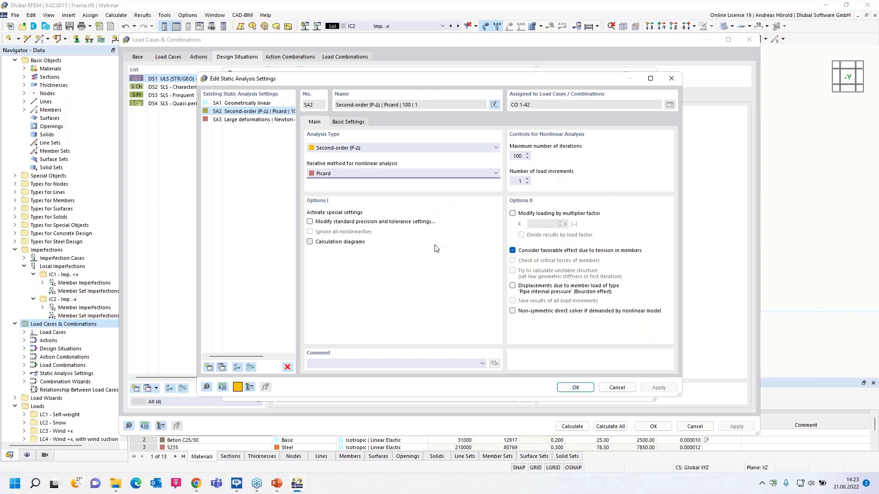
pyautogui.click(616, 389)
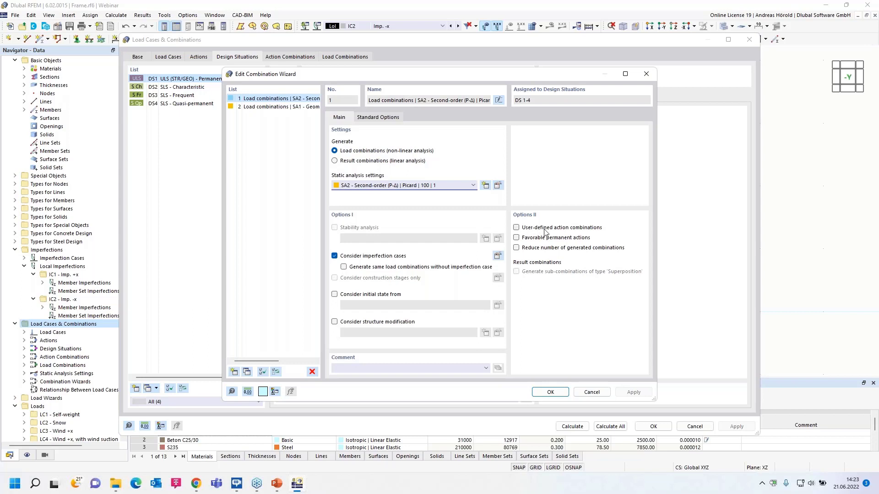
# Review the wizard's favorable permanent actions, reduced combinations and EN 1990 standard options, leaving all of them disabled.
pyautogui.click(516, 238)
pyautogui.click(516, 238)
pyautogui.click(516, 248)
pyautogui.click(517, 248)
pyautogui.click(377, 118)
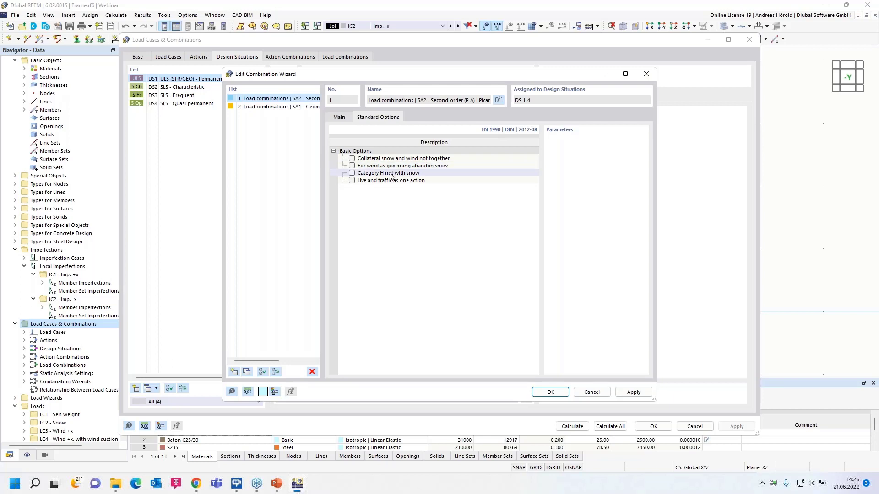
pyautogui.click(339, 118)
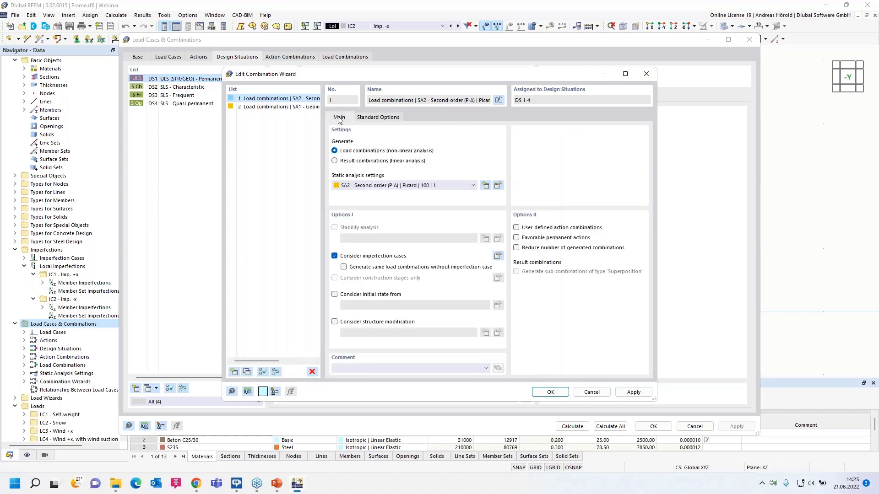
pyautogui.click(551, 392)
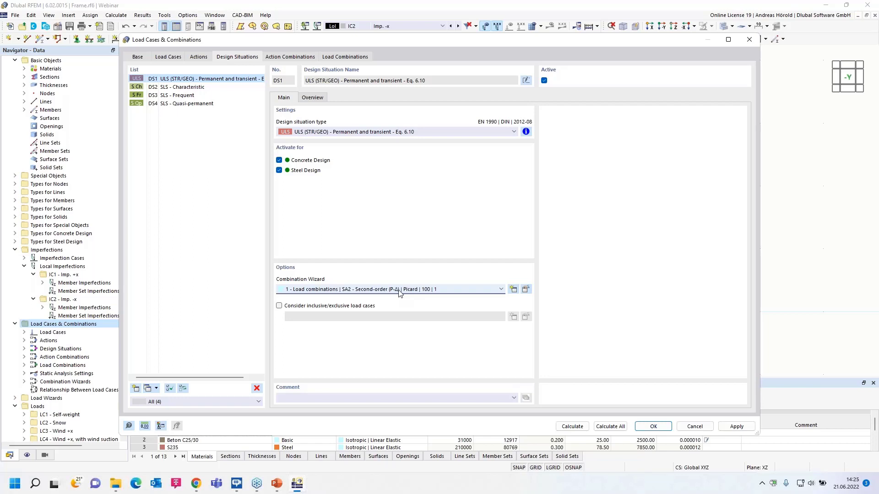
# Assign combination wizard 2 with SA1 - Geometrically linear to the three SLS design situations DS2 to DS4.
pyautogui.click(180, 88)
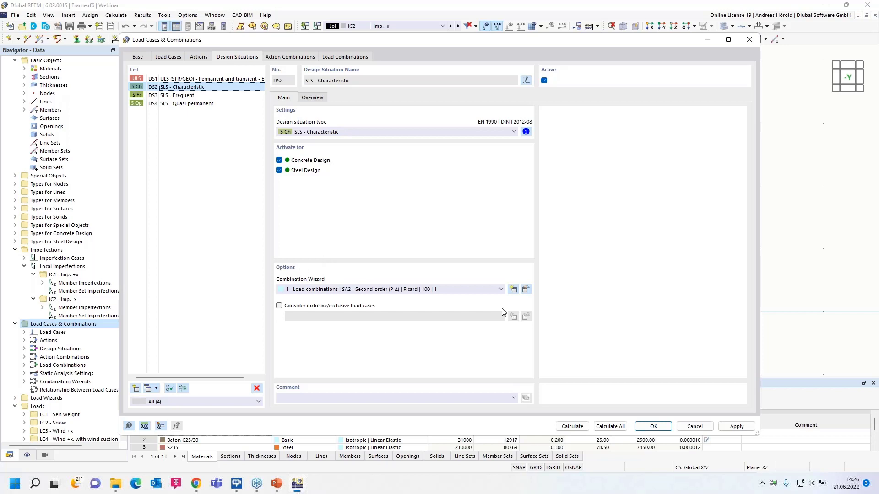
pyautogui.keyDown('shift'); pyautogui.click(193, 104); pyautogui.keyUp('shift')
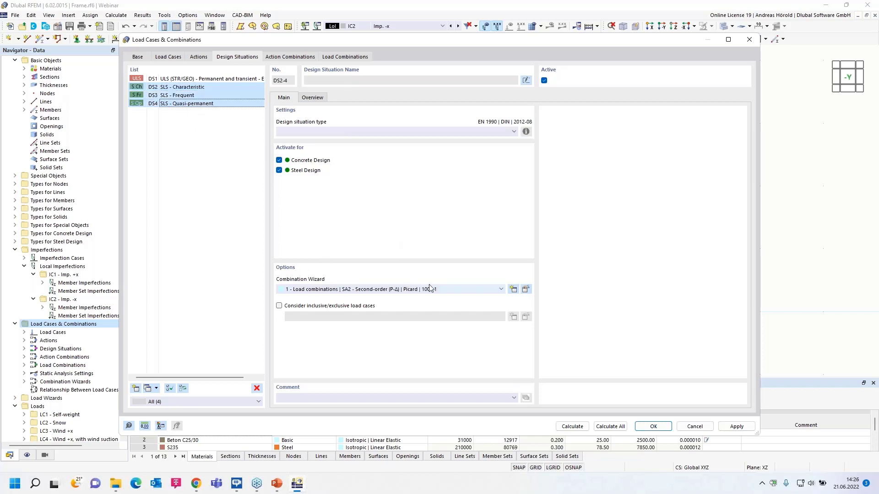
pyautogui.click(469, 290)
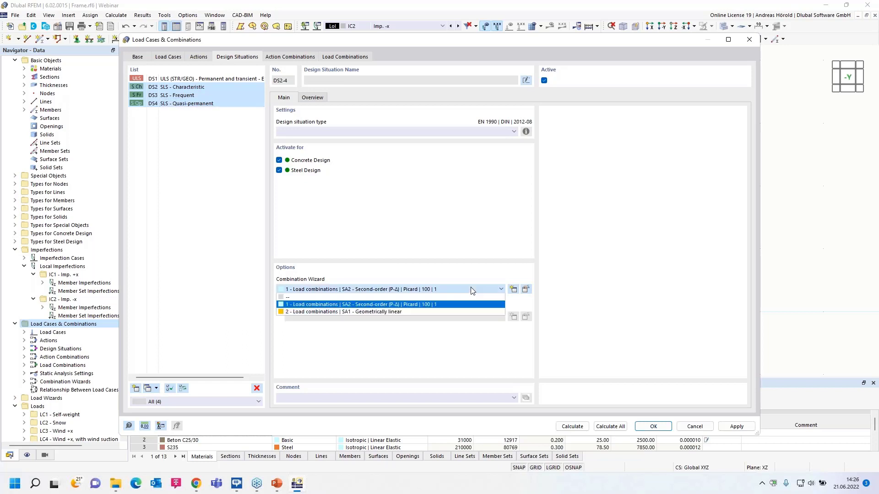
pyautogui.click(409, 312)
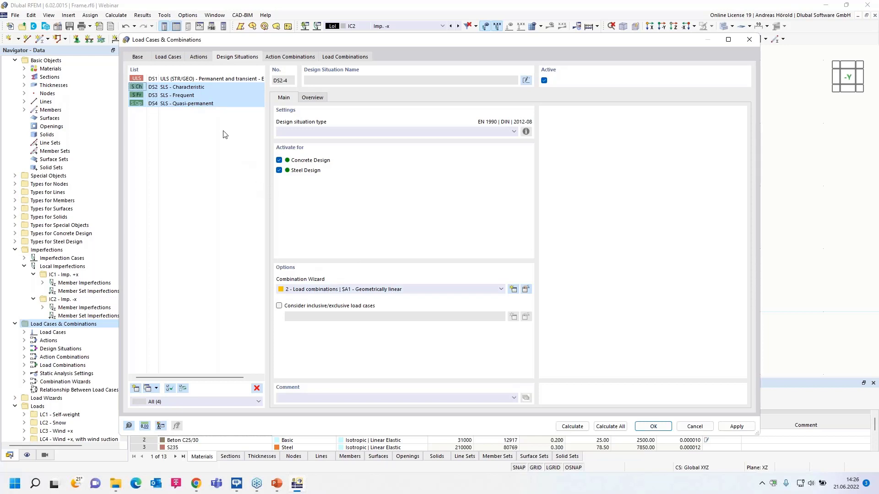
# Deactivate Steel Design for the SLS - Frequent and SLS - Quasi-permanent design situations.
pyautogui.click(193, 80)
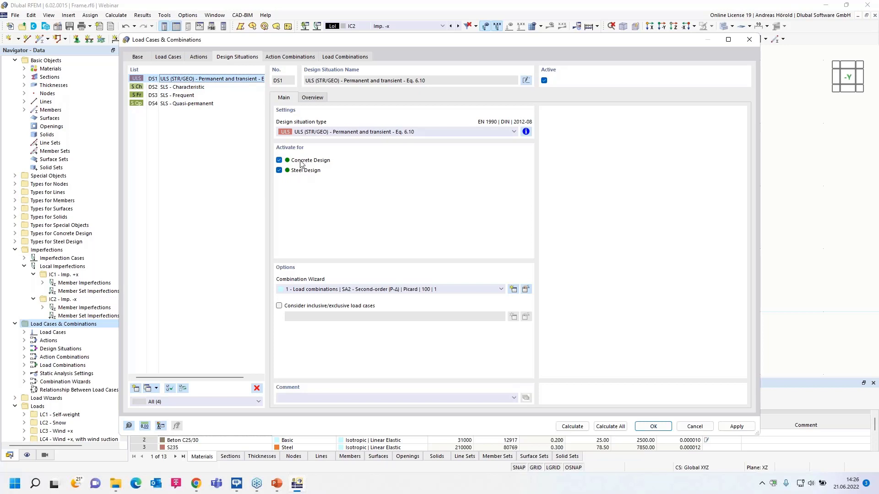
pyautogui.click(189, 87)
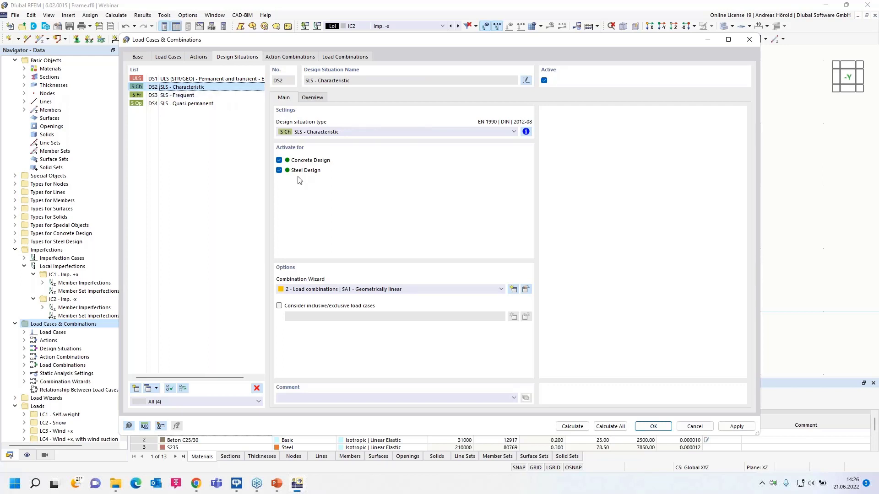
pyautogui.click(181, 96)
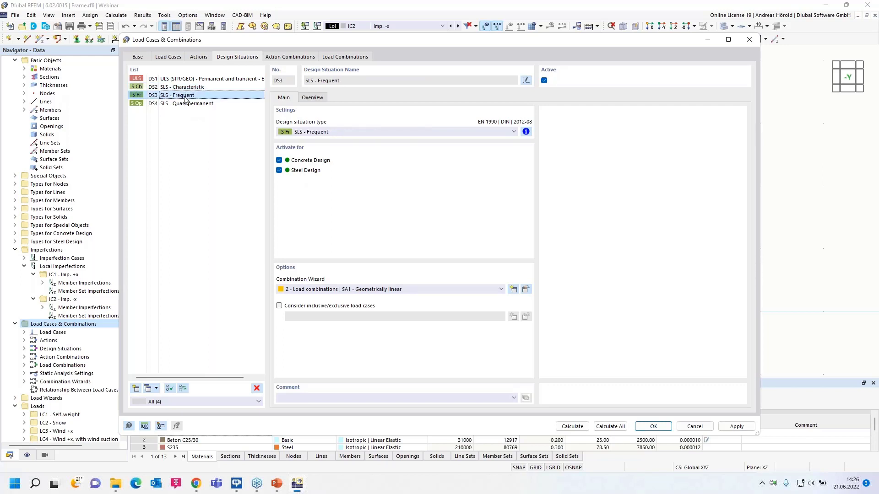
pyautogui.click(279, 170)
pyautogui.click(179, 104)
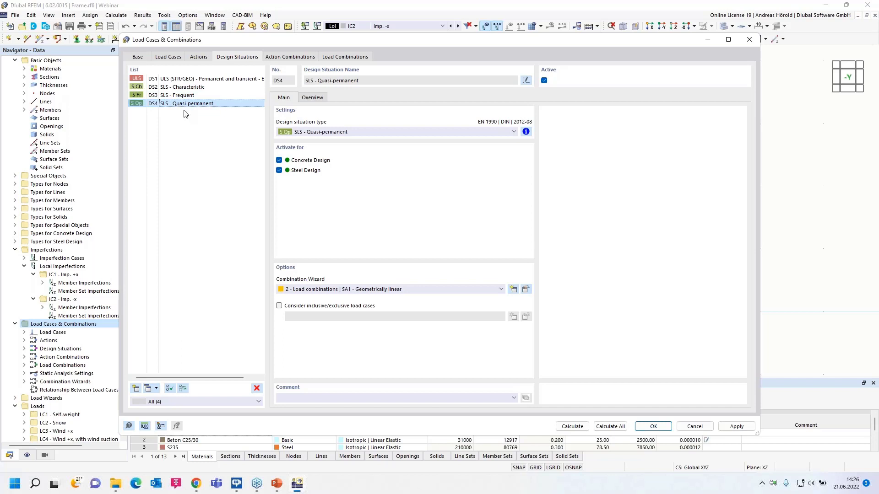
pyautogui.click(279, 170)
# Examine the inclusive and exclusive load case relationship settings for the SLS - Quasi-permanent situation, leaving the option disabled.
pyautogui.click(279, 306)
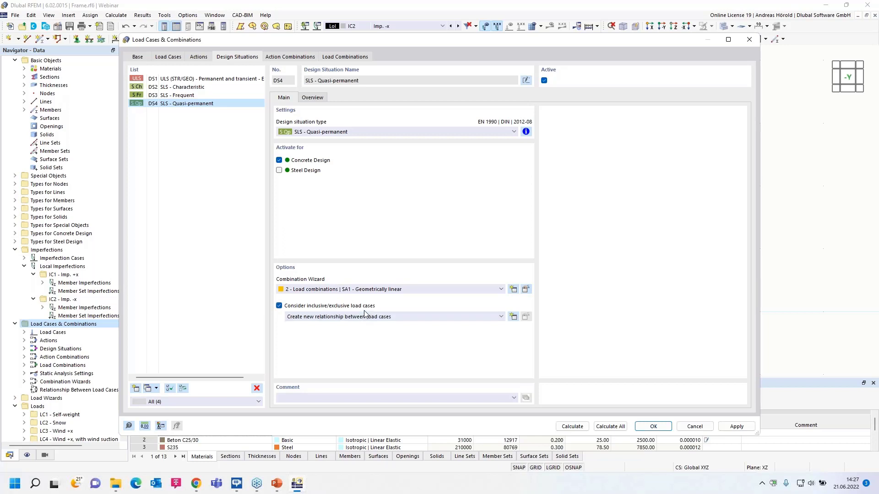
pyautogui.click(514, 317)
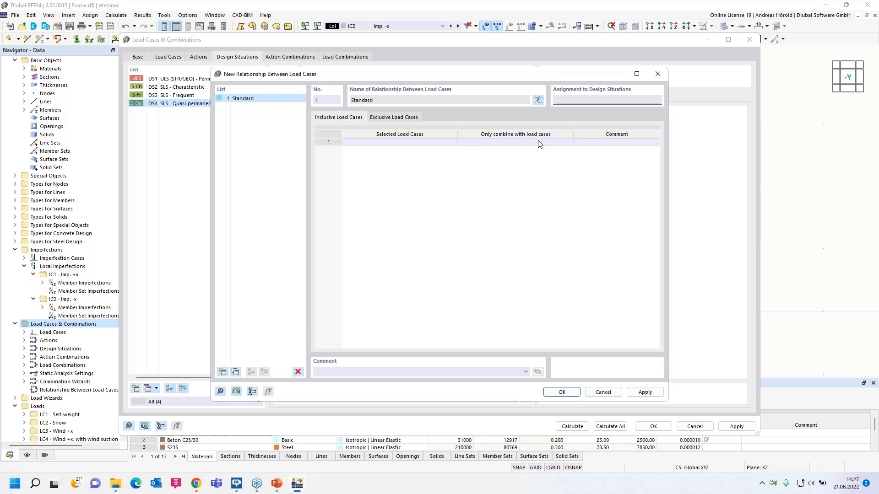
pyautogui.click(391, 118)
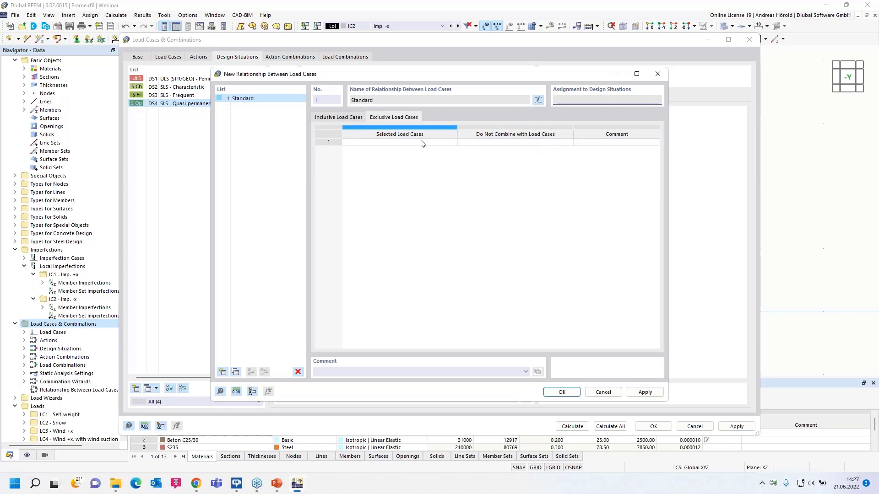
pyautogui.click(599, 391)
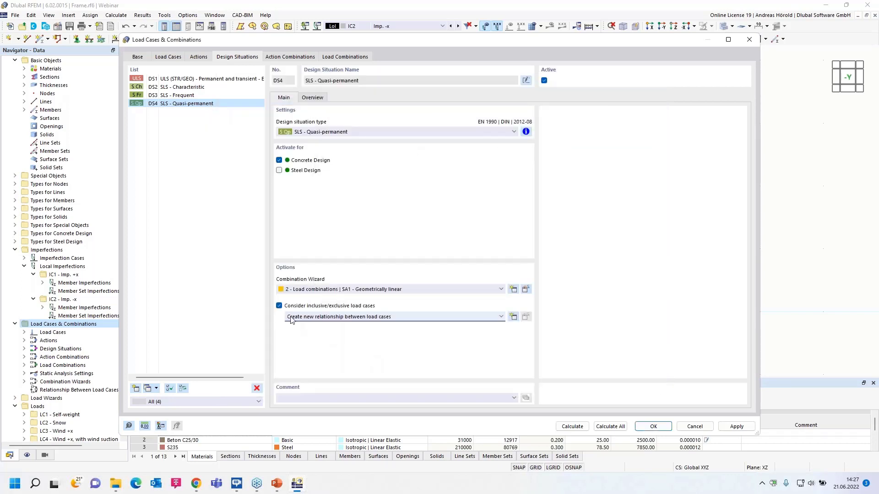
pyautogui.click(279, 306)
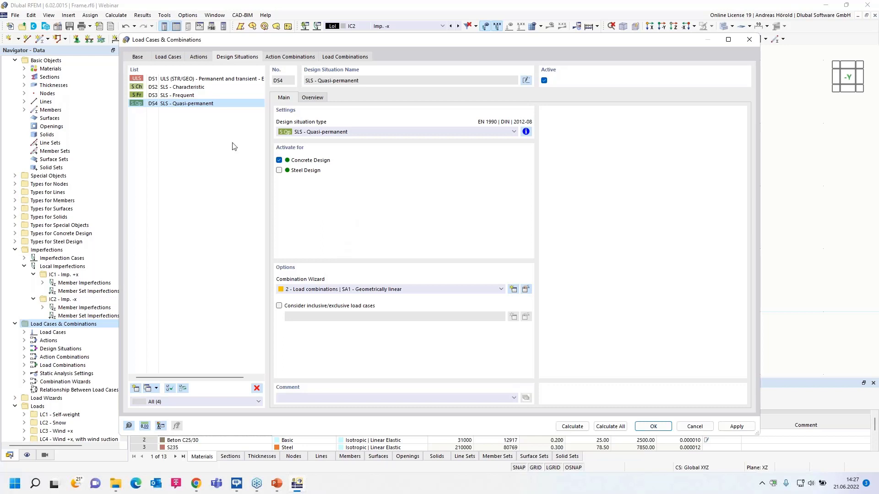
# Review the generated action combinations and inspect AC3, which combines permanent, snow and wind actions.
pyautogui.click(280, 57)
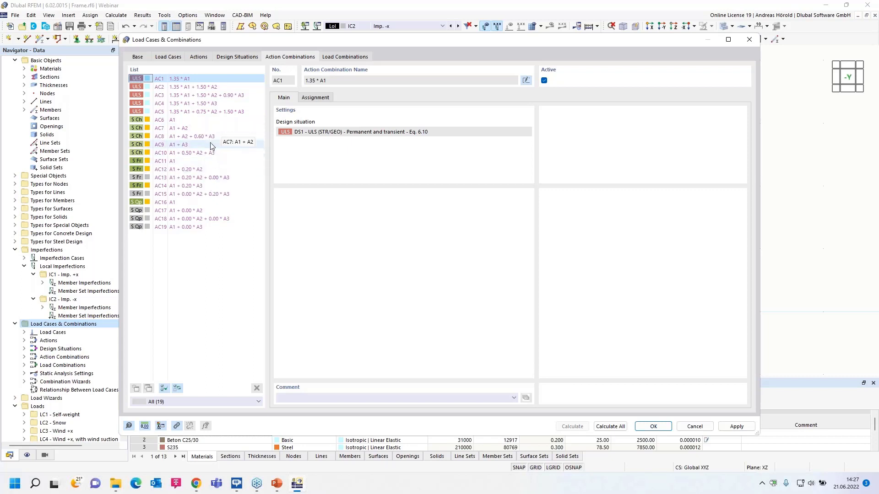
pyautogui.click(174, 97)
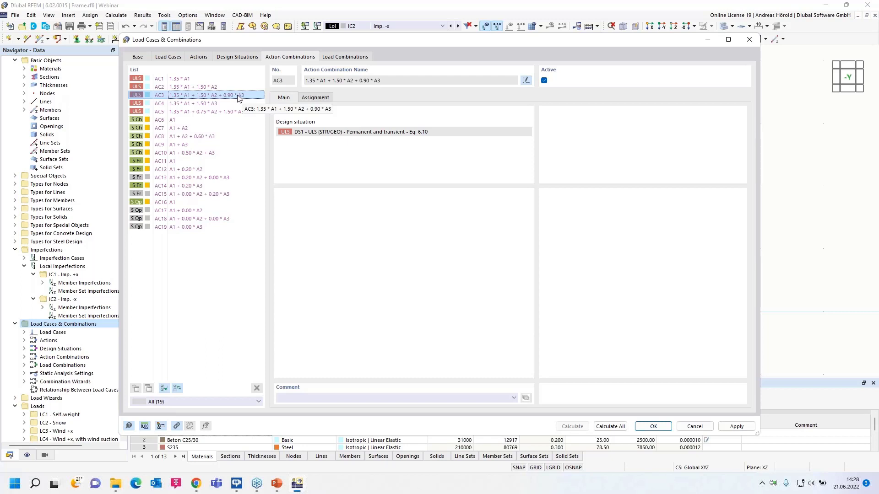
# Inspect action combinations AC13, AC15, AC17, AC18 and AC19 of the SLS - Frequent and SLS - Quasi-permanent design situations.
pyautogui.click(191, 178)
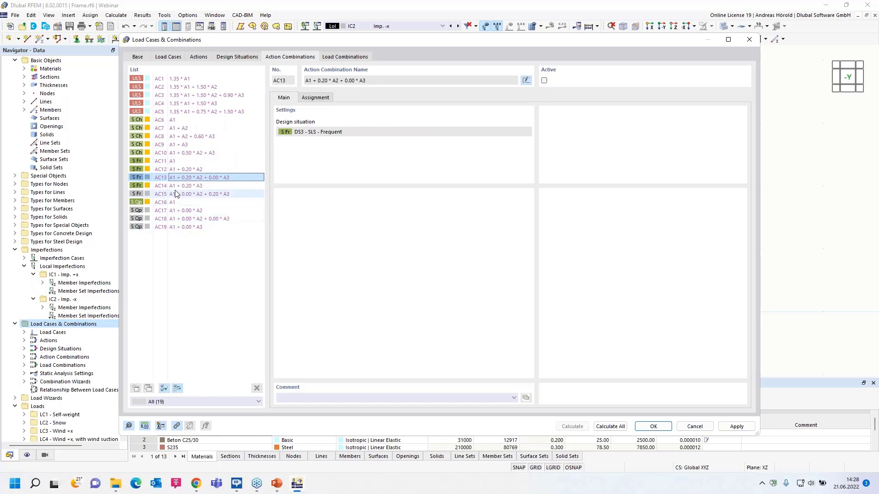
pyautogui.click(187, 195)
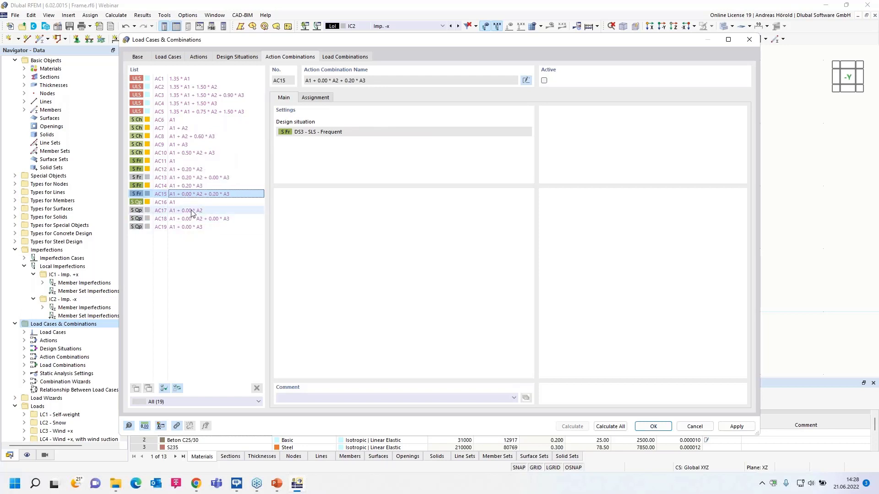
pyautogui.click(191, 212)
pyautogui.click(192, 218)
pyautogui.click(191, 227)
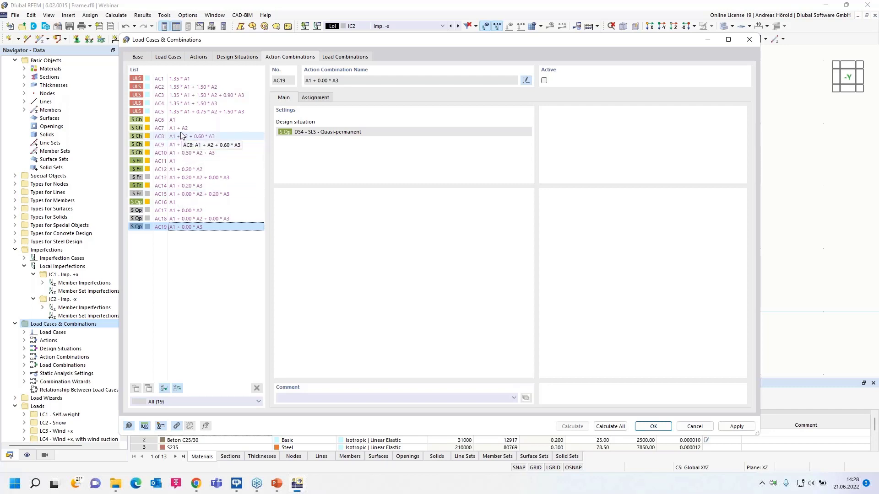
# Review the generated load combinations, inspecting CO16, and examine the overview of combinations assigned to each design situation DS1 to DS4.
pyautogui.click(336, 57)
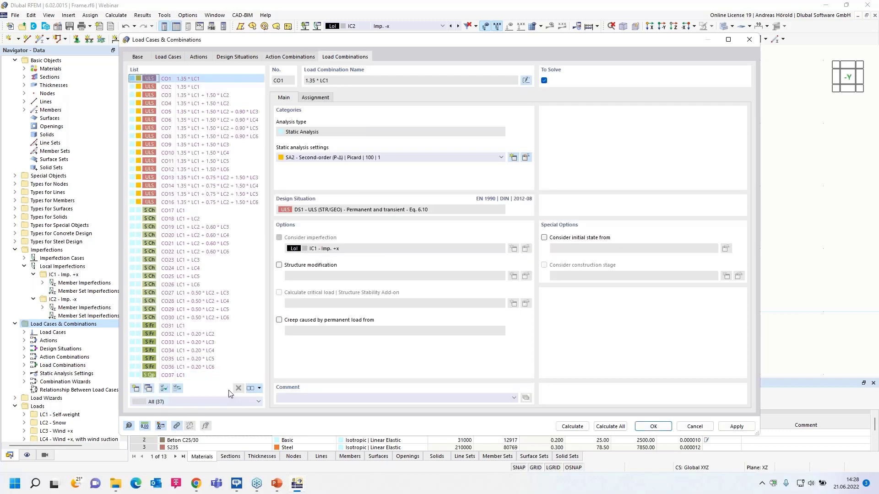
pyautogui.click(182, 203)
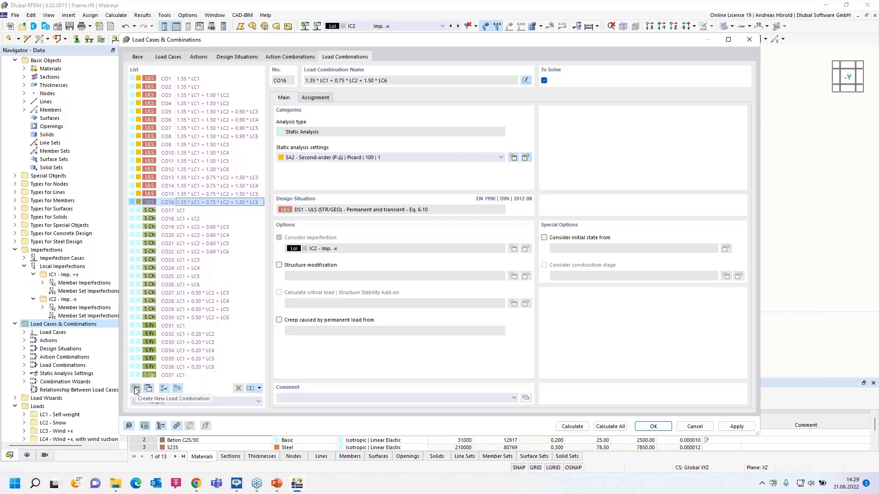
pyautogui.click(236, 57)
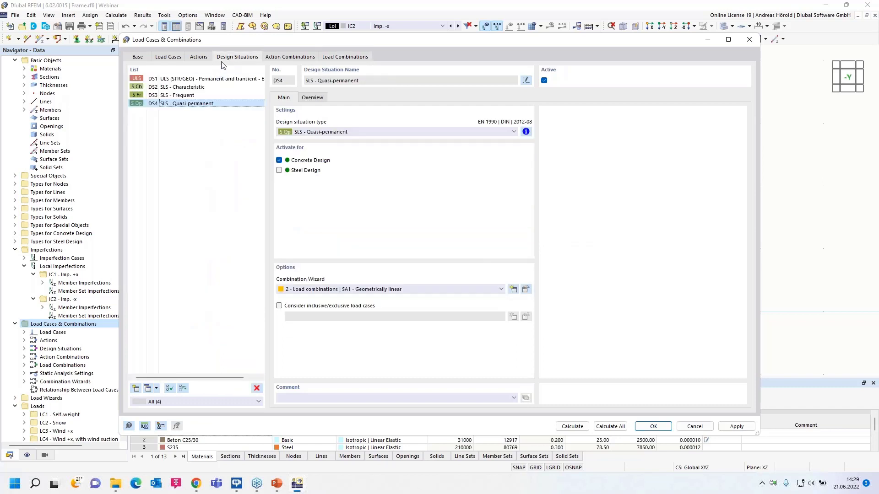
pyautogui.click(305, 98)
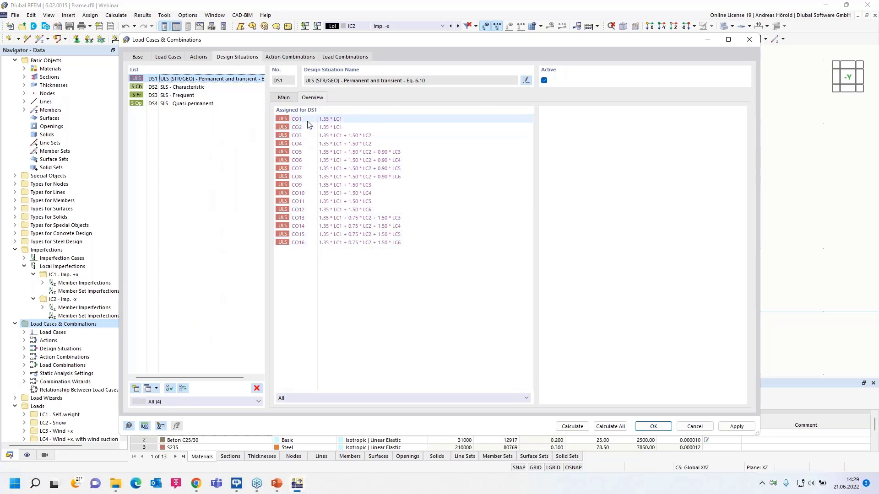
pyautogui.click(196, 88)
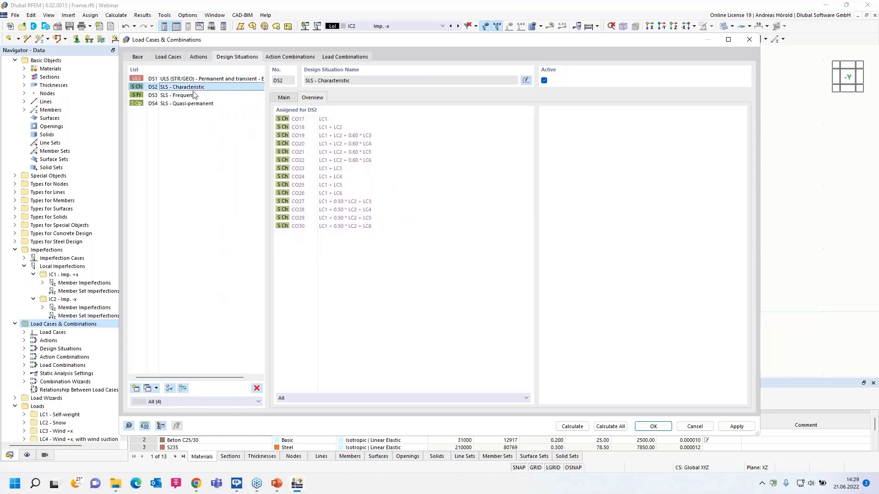
pyautogui.click(191, 96)
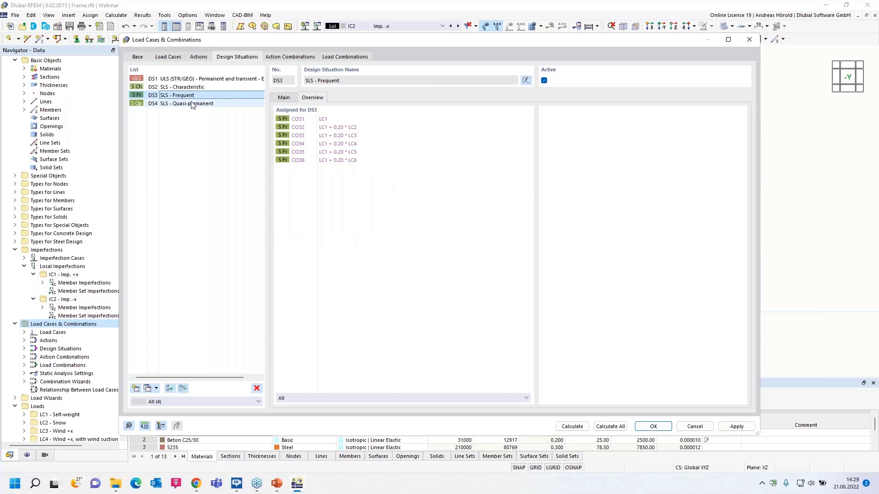
pyautogui.click(192, 104)
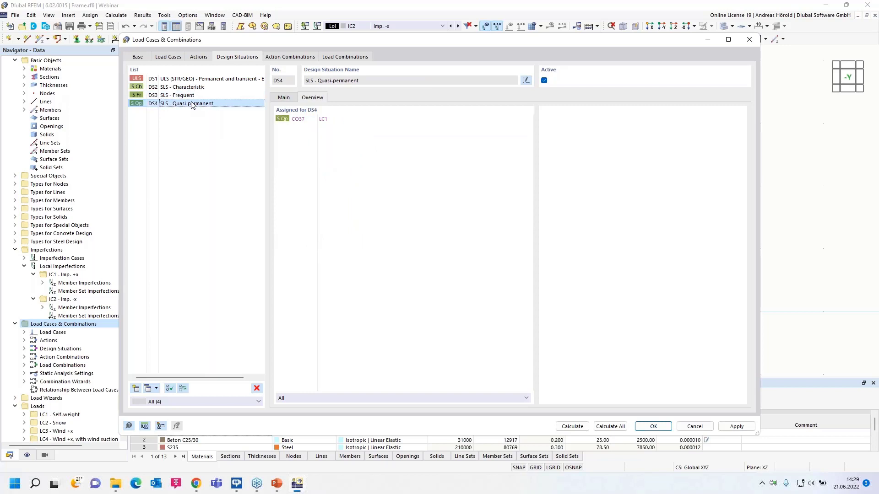
# Enable reducing the number of generated combinations in combination wizard 1 of design situation DS1, and regenerate the load combinations.
pyautogui.click(201, 80)
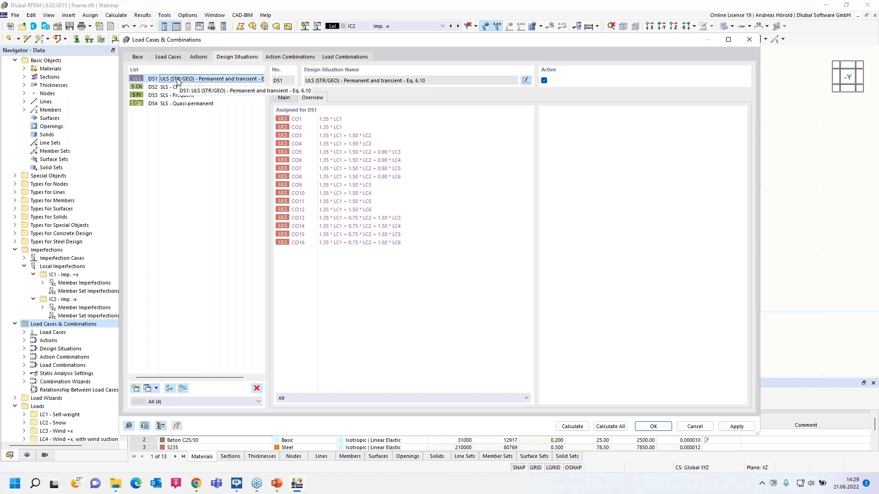
pyautogui.click(284, 98)
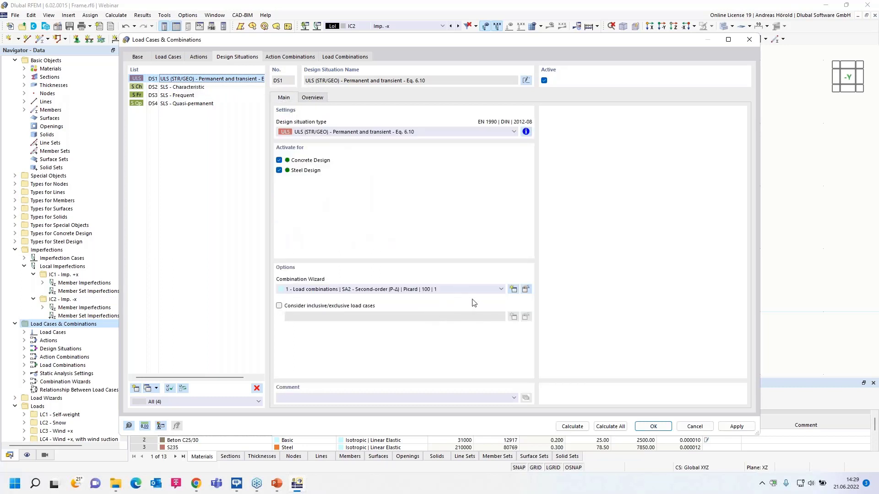
pyautogui.click(525, 290)
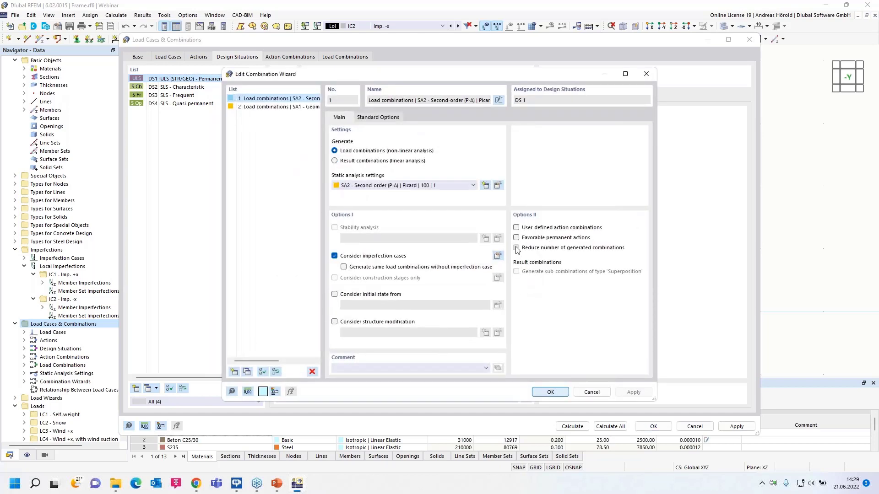
pyautogui.click(516, 248)
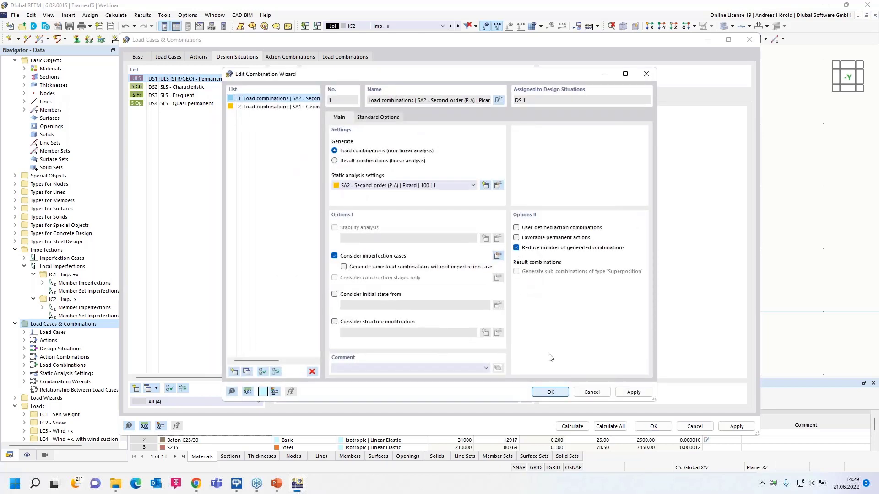
pyautogui.click(549, 393)
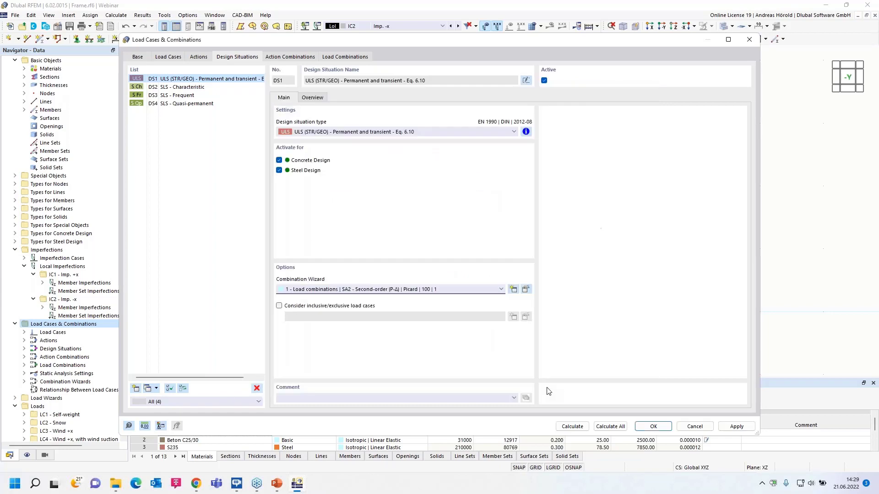
pyautogui.click(341, 57)
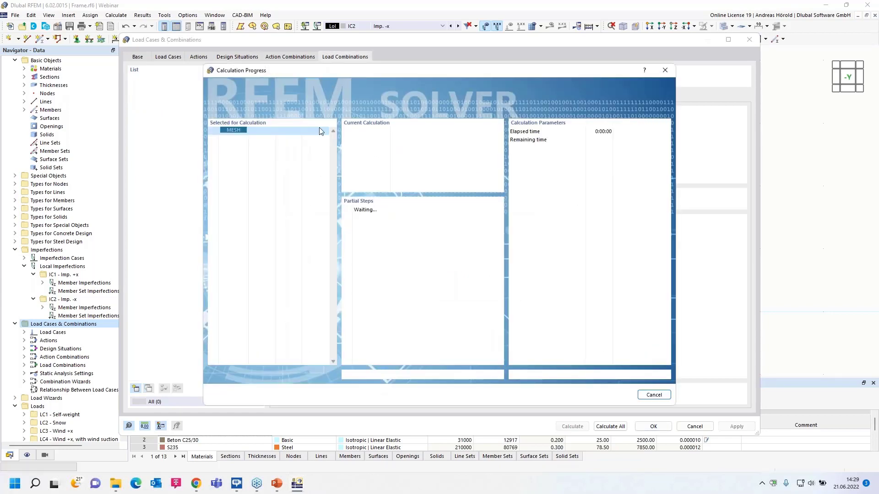
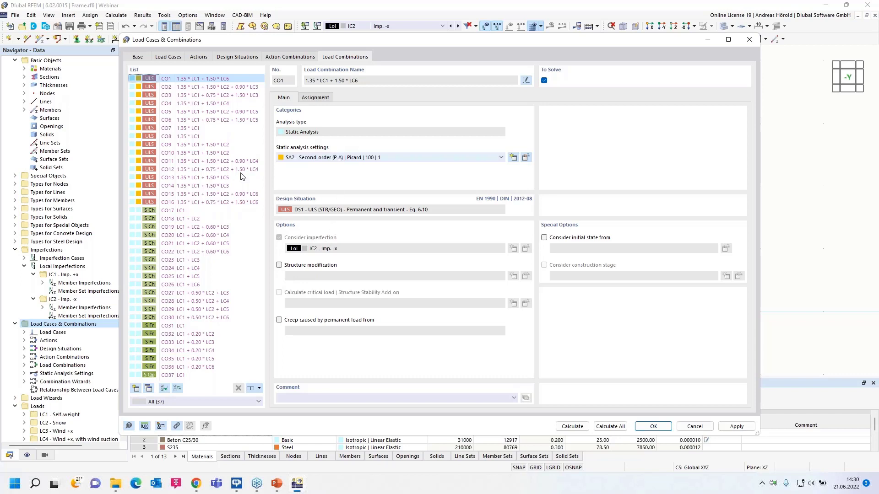
# Calculate load combination CO9 and view the frame's deformation with its loads.
pyautogui.click(181, 146)
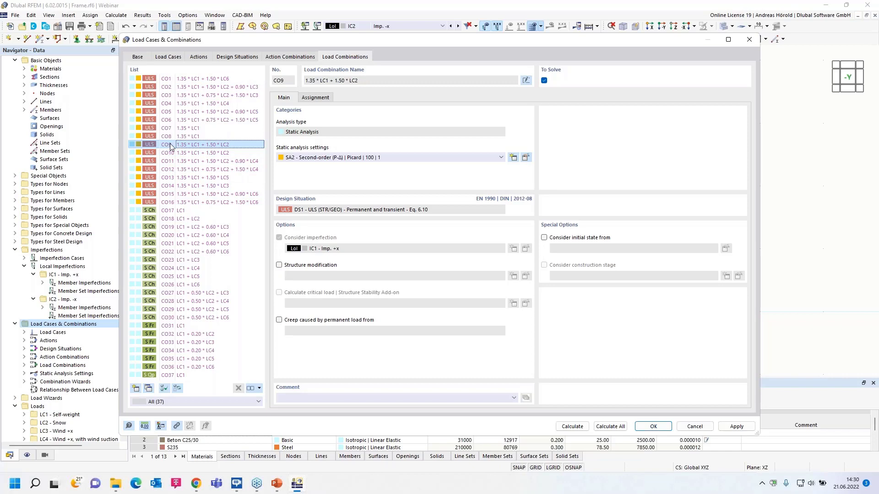
pyautogui.click(569, 426)
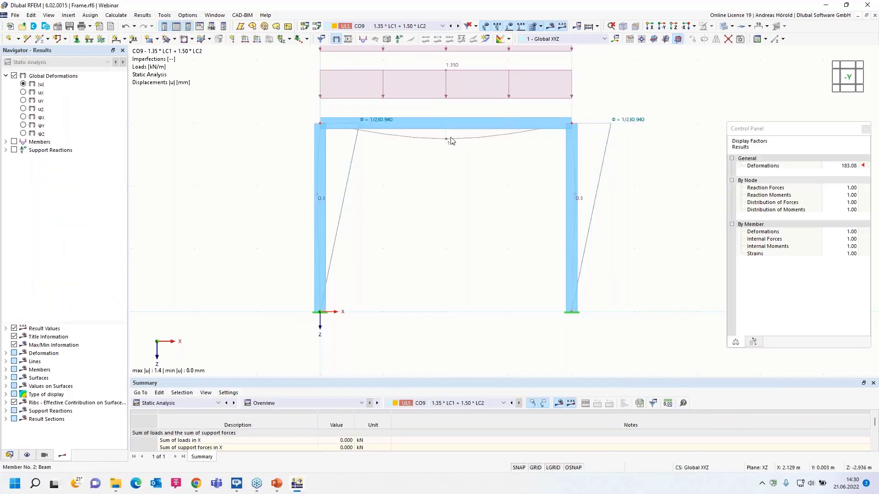
pyautogui.moveTo(441, 186); pyautogui.dragTo(411, 256, button='middle')
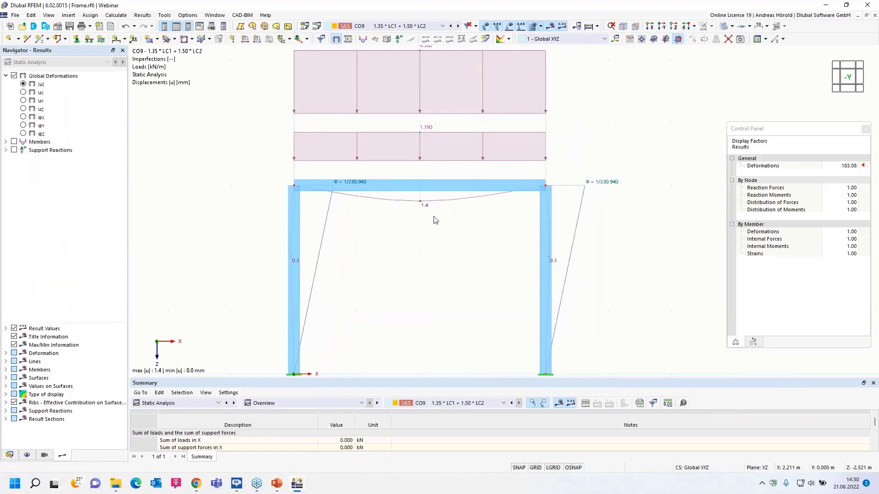
pyautogui.scroll(-1, 434, 218)
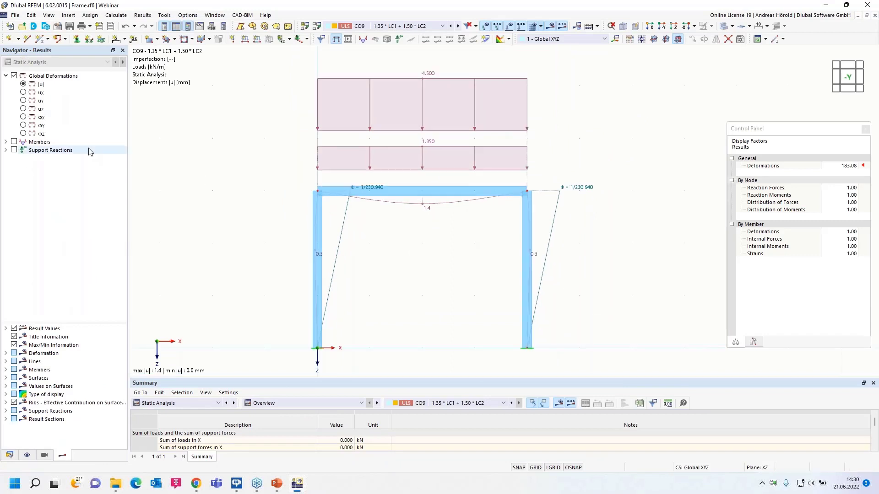
# Show the bending moment My diagram for the frame members.
pyautogui.click(5, 142)
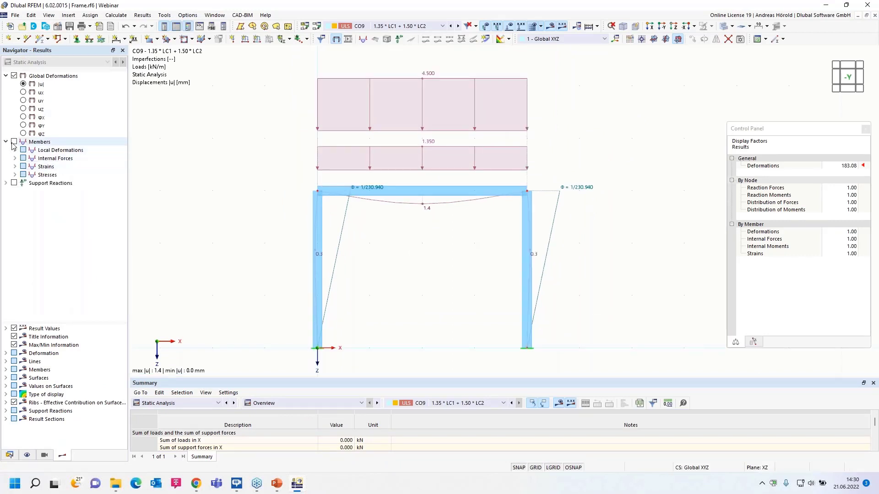
pyautogui.click(14, 159)
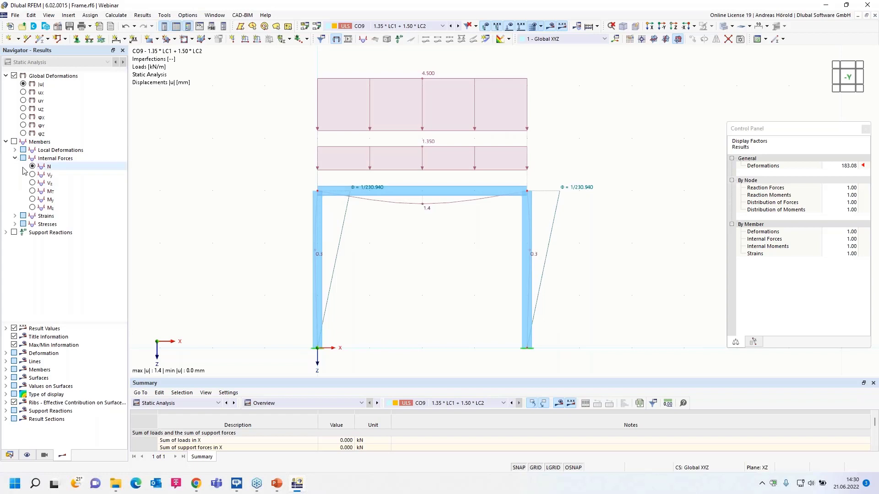
pyautogui.click(32, 200)
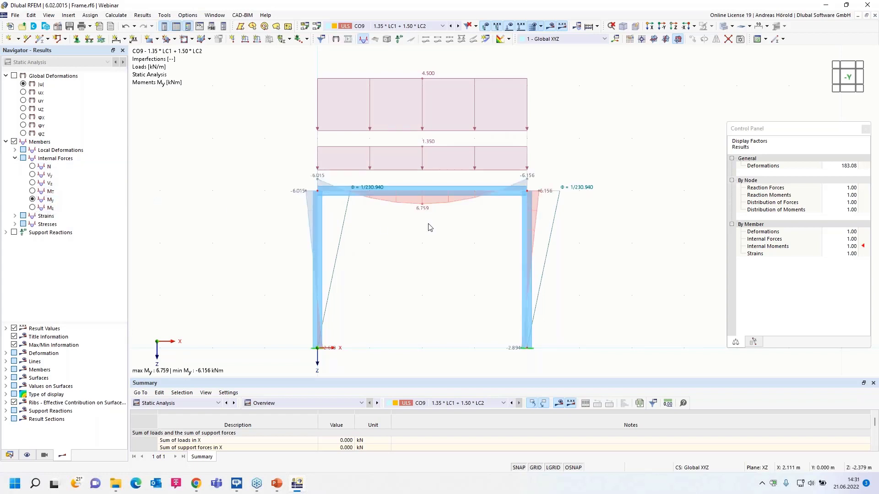
# Hide the imperfections and loads so that the frame shows only the My moment diagram.
pyautogui.click(485, 26)
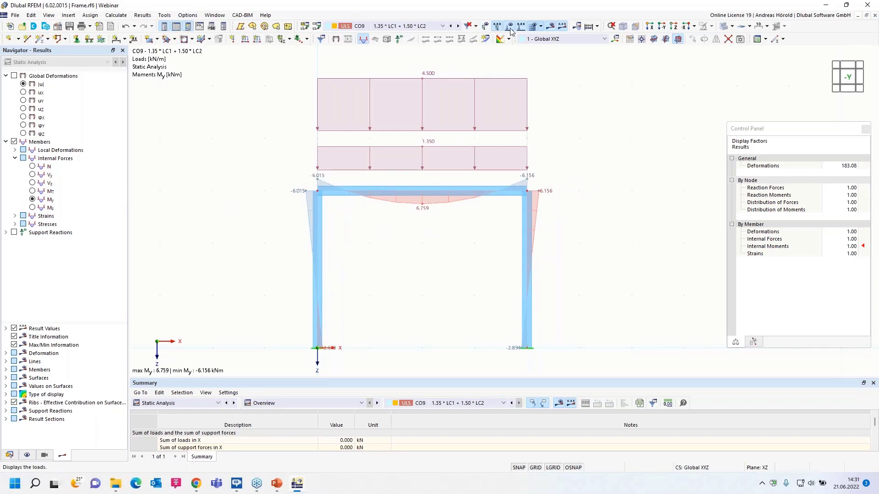
pyautogui.click(508, 27)
pyautogui.scroll(2, 416, 238)
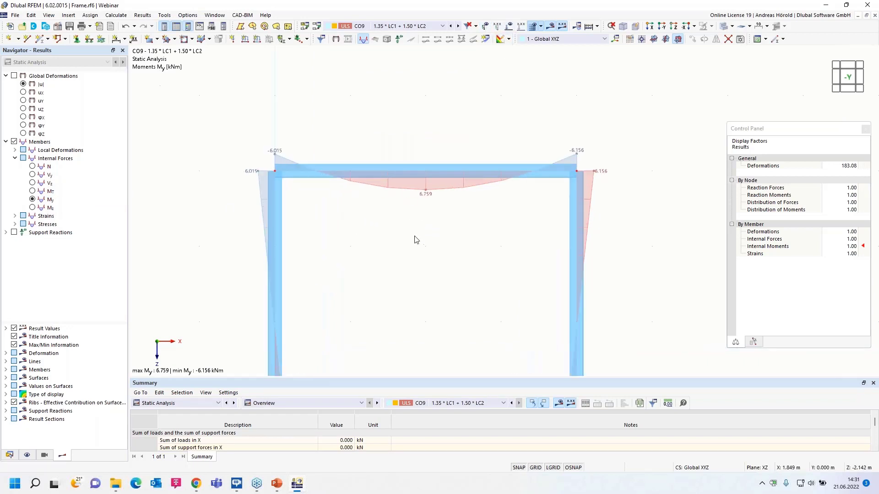
pyautogui.moveTo(416, 239); pyautogui.dragTo(428, 202, button='middle')
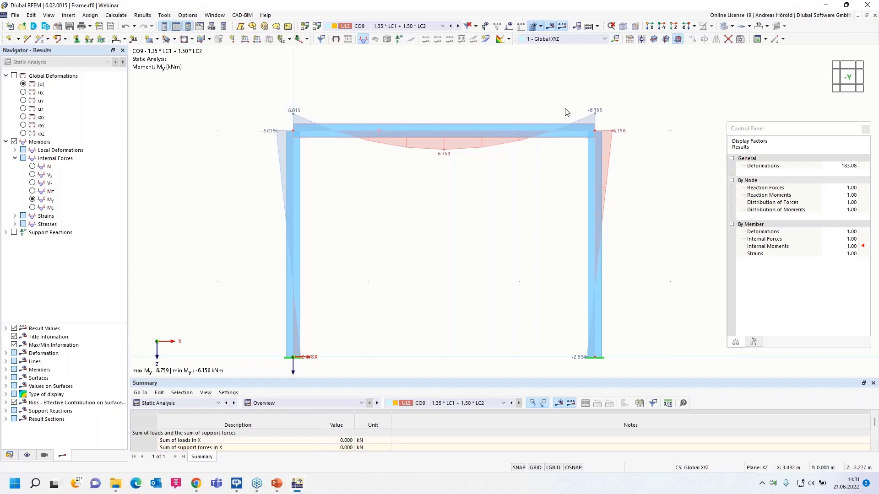
pyautogui.click(484, 27)
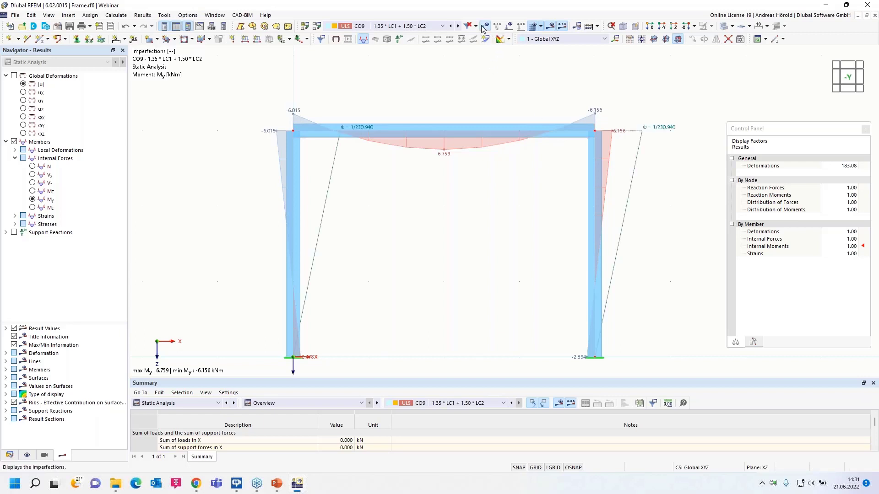
pyautogui.click(485, 28)
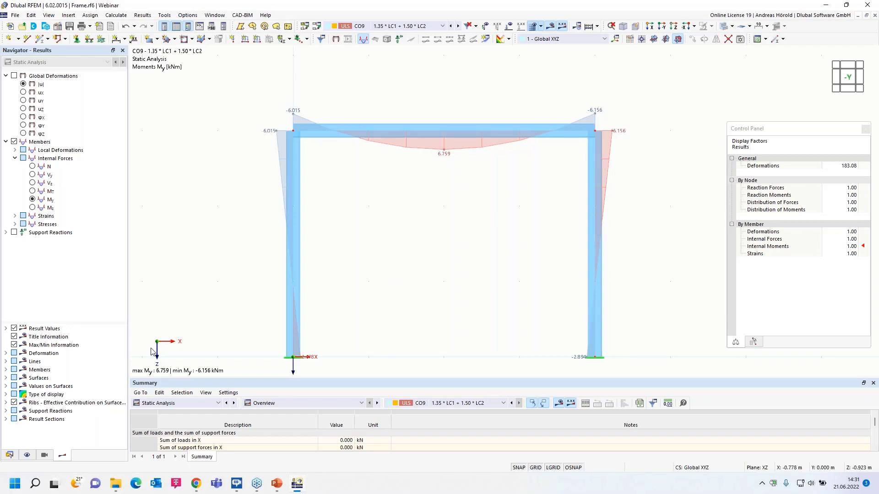
# Enable structure modification for load combination CO9 and start a new structure modification for it.
pyautogui.click(10, 456)
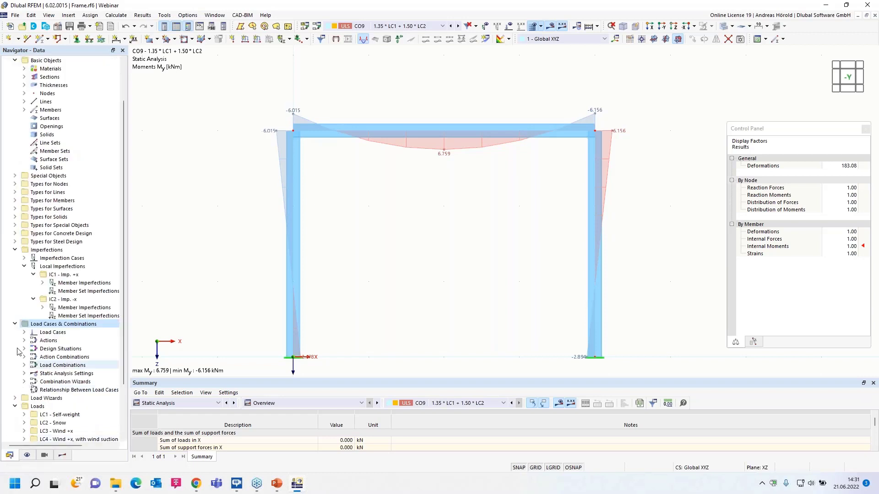
pyautogui.rightClick(58, 326)
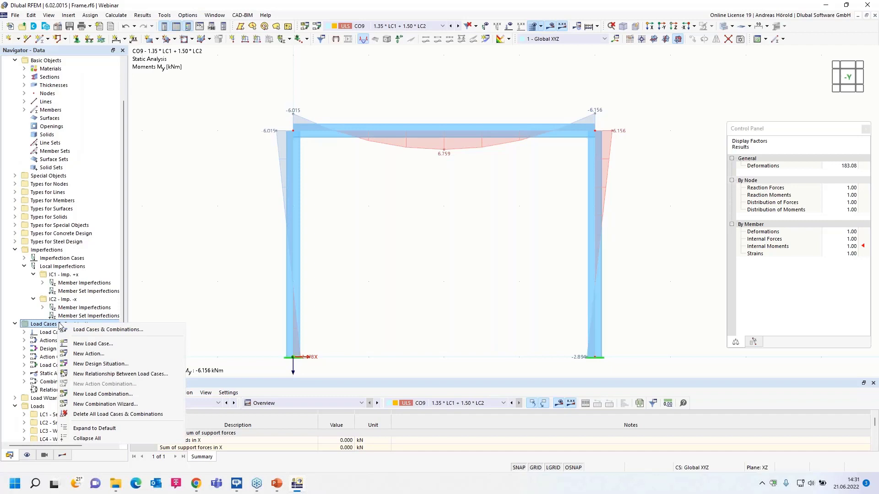
pyautogui.click(96, 332)
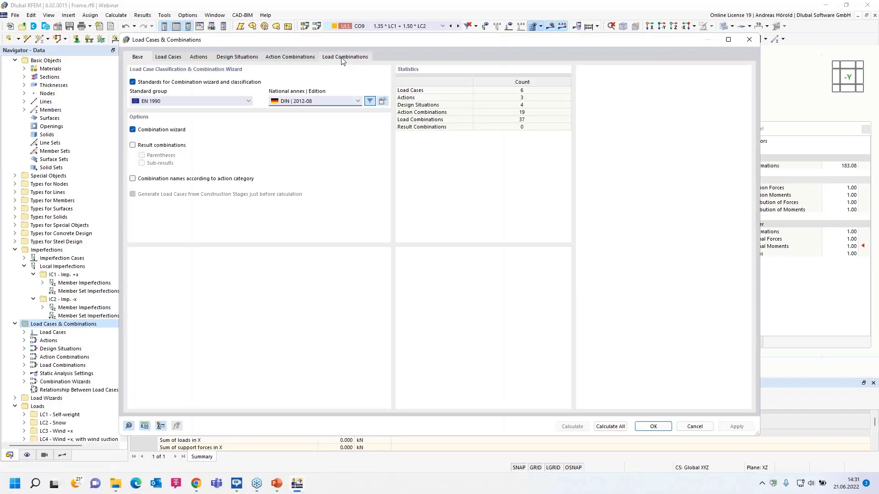
pyautogui.click(343, 57)
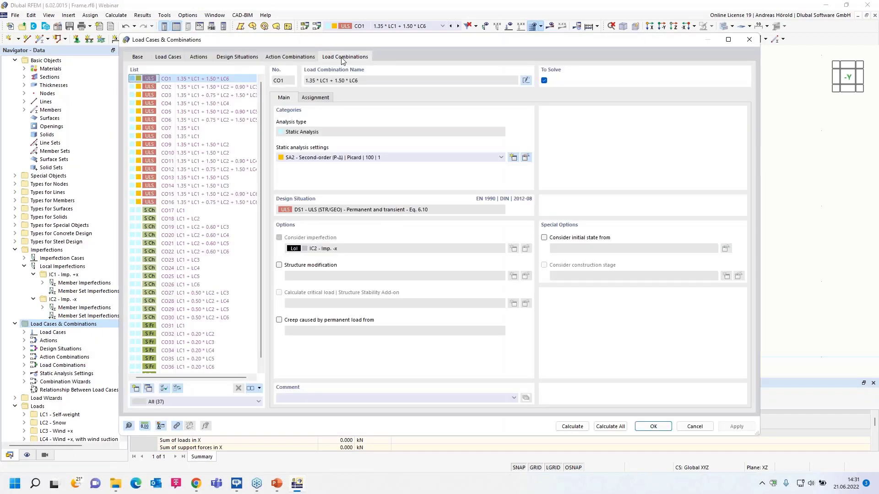
pyautogui.click(200, 145)
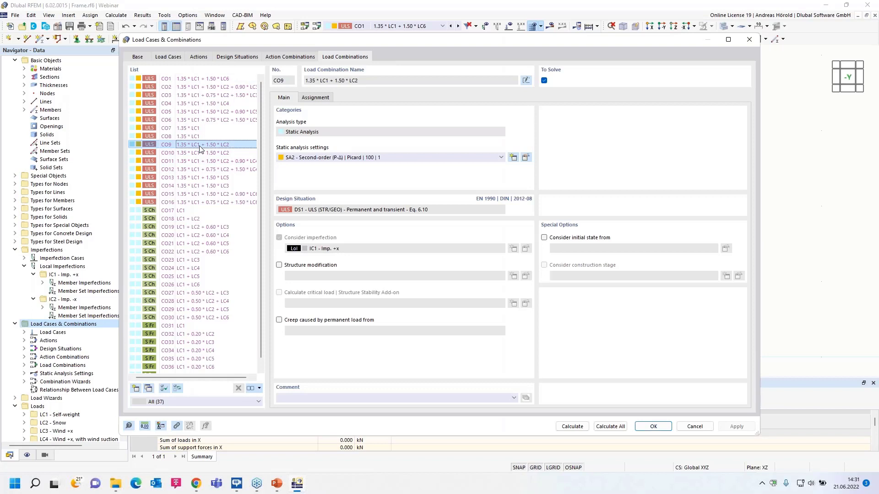
pyautogui.click(280, 265)
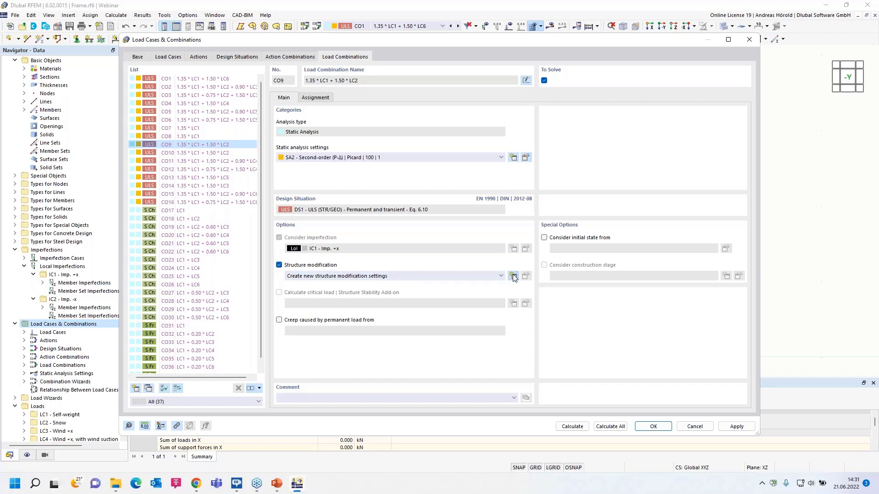
pyautogui.click(513, 275)
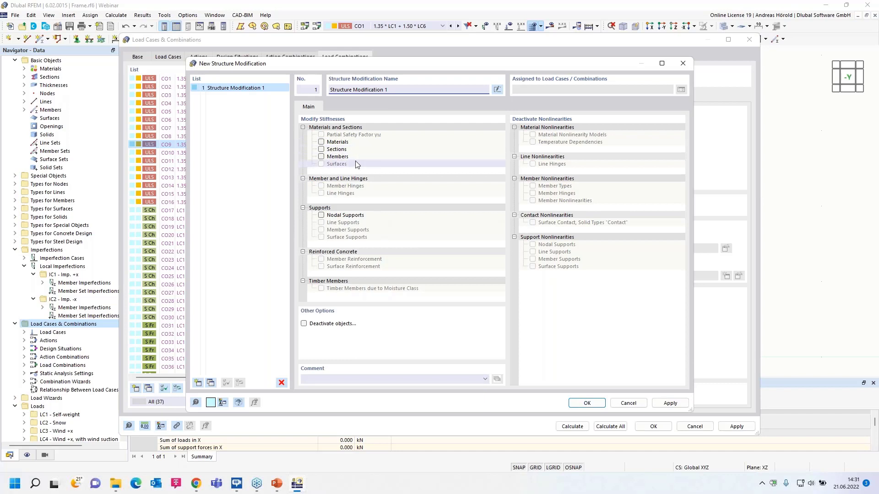
# Examine the options for deactivating stiffness objects and supports in the new structure modification, leaving object deactivation disabled.
pyautogui.click(304, 323)
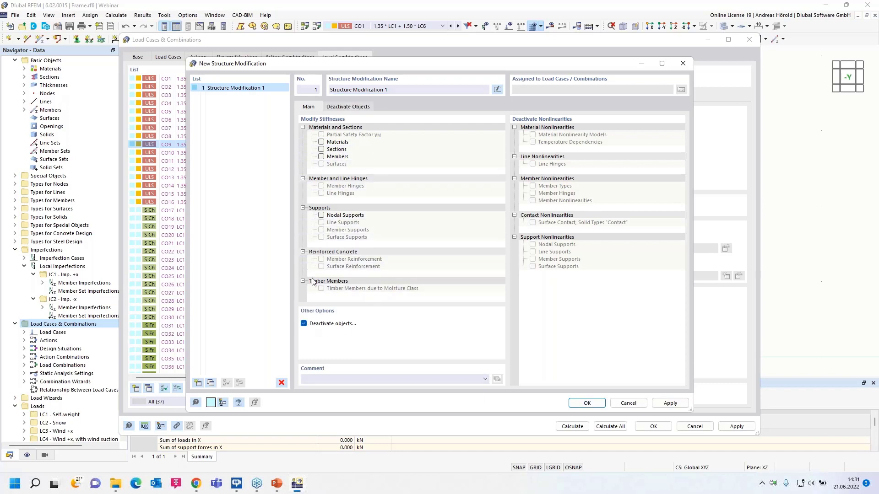
pyautogui.click(345, 108)
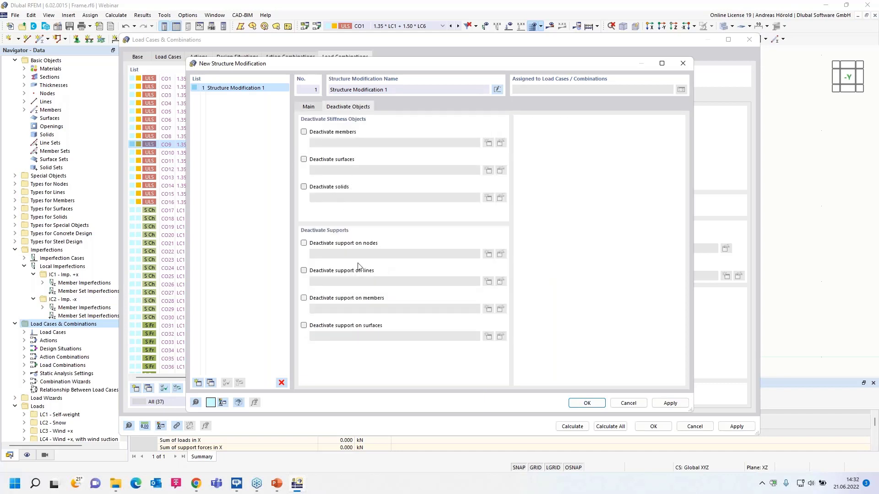
pyautogui.click(307, 107)
pyautogui.click(304, 323)
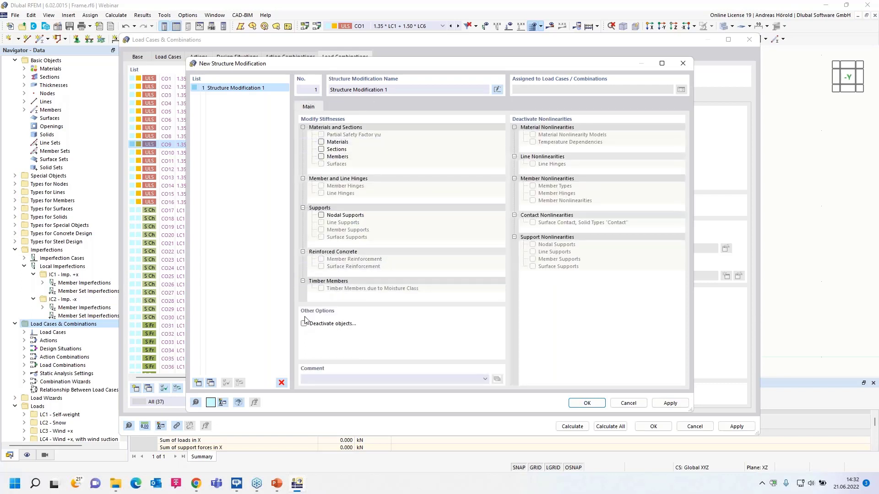
# Enable stiffness modification for members in Structure Modification 1 and start a new member stiffness modification.
pyautogui.click(321, 157)
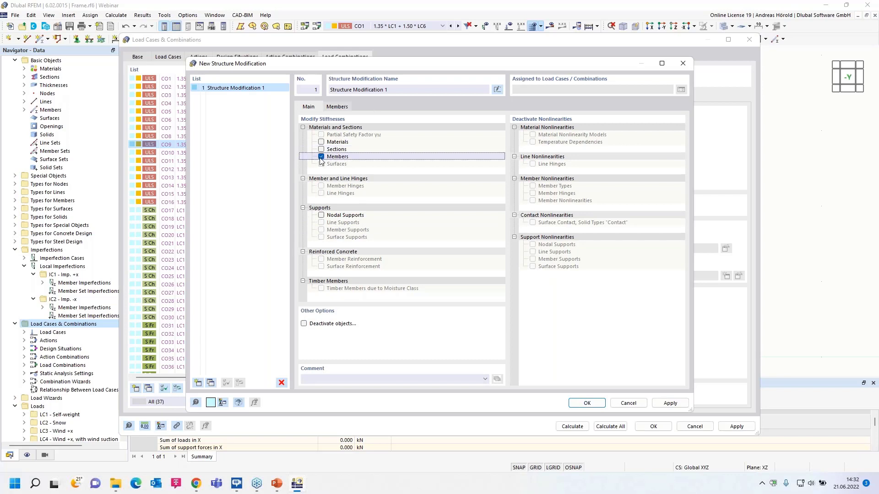
pyautogui.click(337, 107)
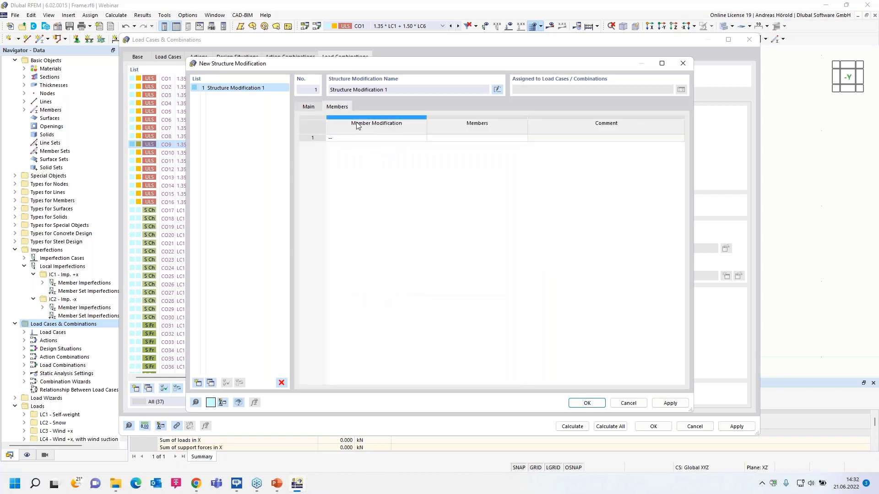
pyautogui.click(396, 137)
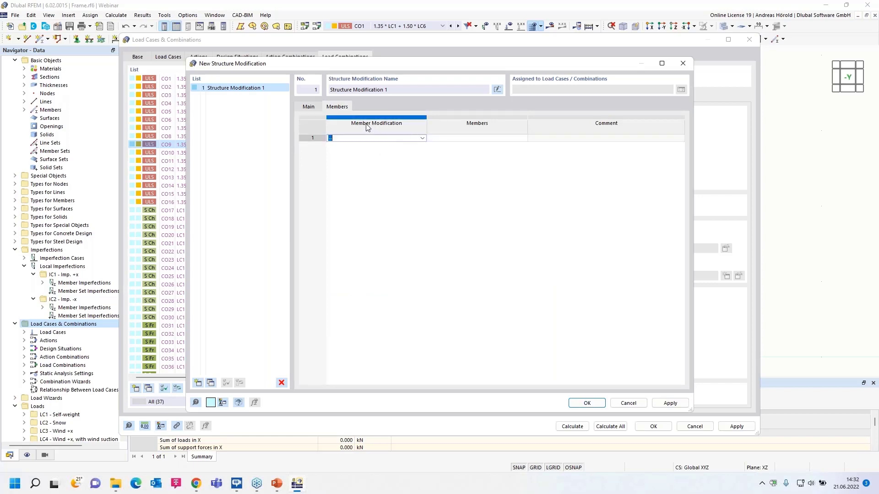
pyautogui.click(422, 139)
pyautogui.click(412, 153)
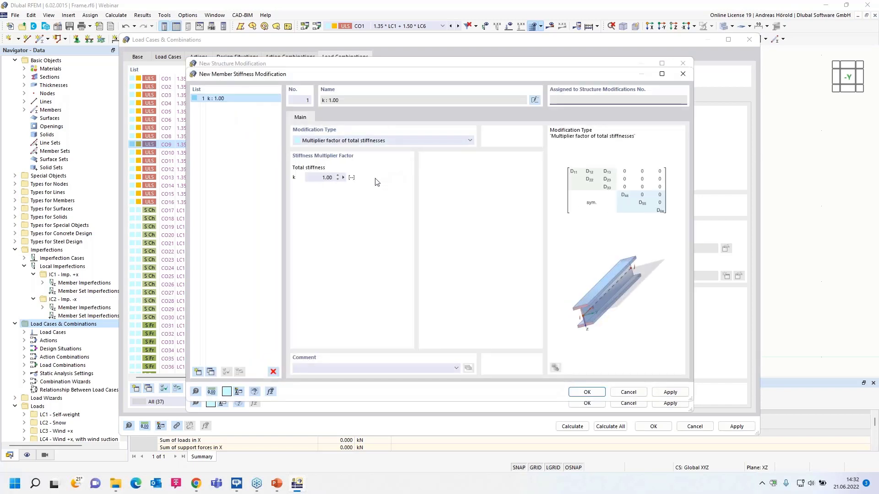
# Define the member modification as a multiplier factor of total stiffnesses with k set to 0.10.
pyautogui.click(386, 141)
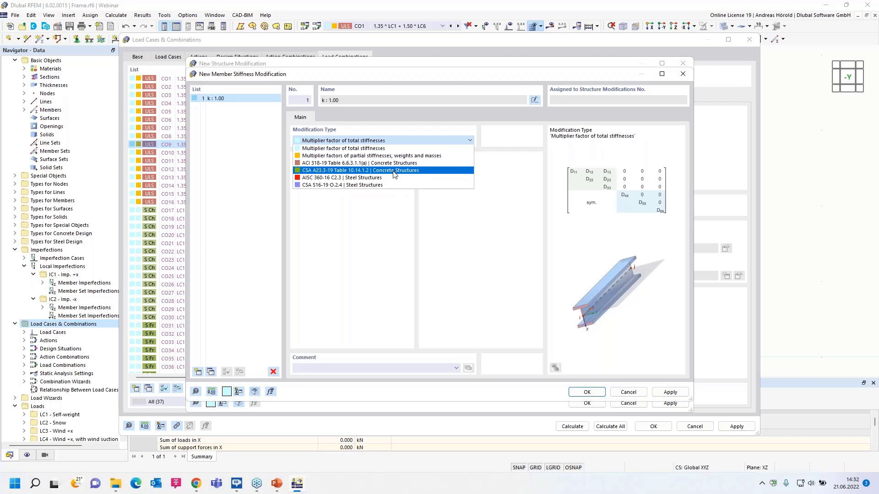
pyautogui.click(367, 148)
pyautogui.click(326, 178)
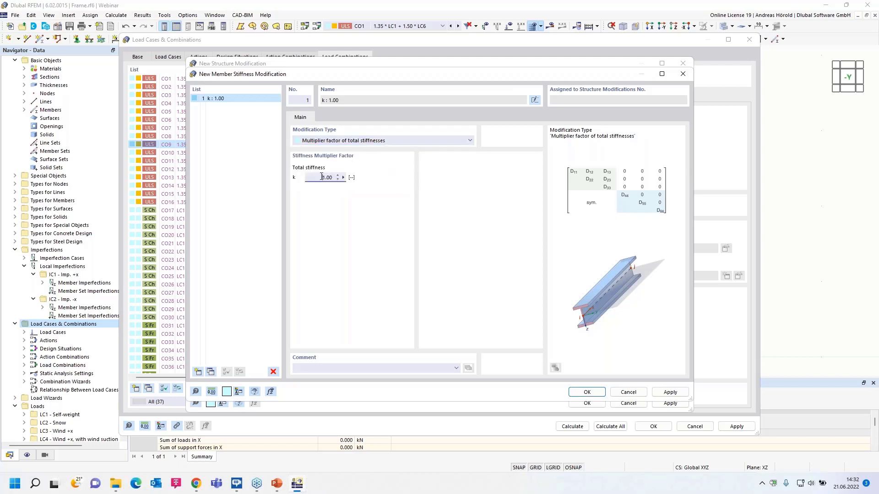
pyautogui.press('BackSpace')
pyautogui.click(587, 393)
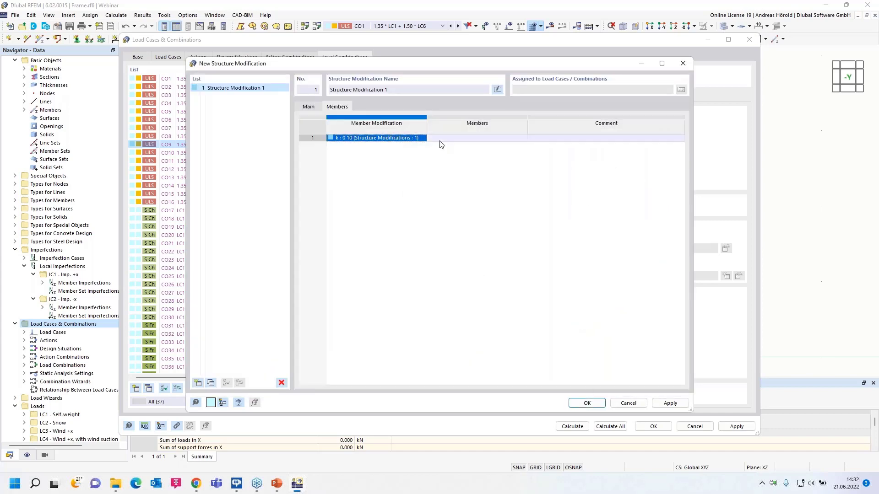
# Assign the 0.10 stiffness modification to member 3, the frame's right column, and accept the structure modification.
pyautogui.click(473, 143)
pyautogui.click(522, 139)
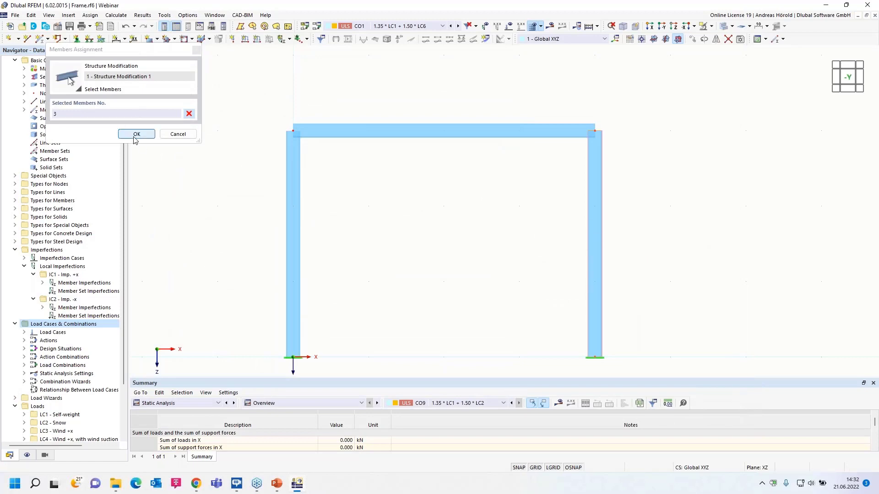
pyautogui.click(135, 134)
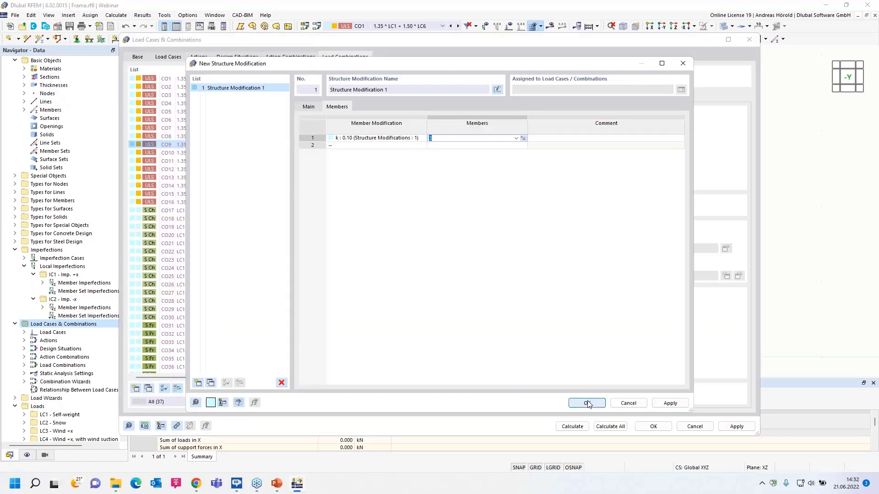
pyautogui.click(587, 403)
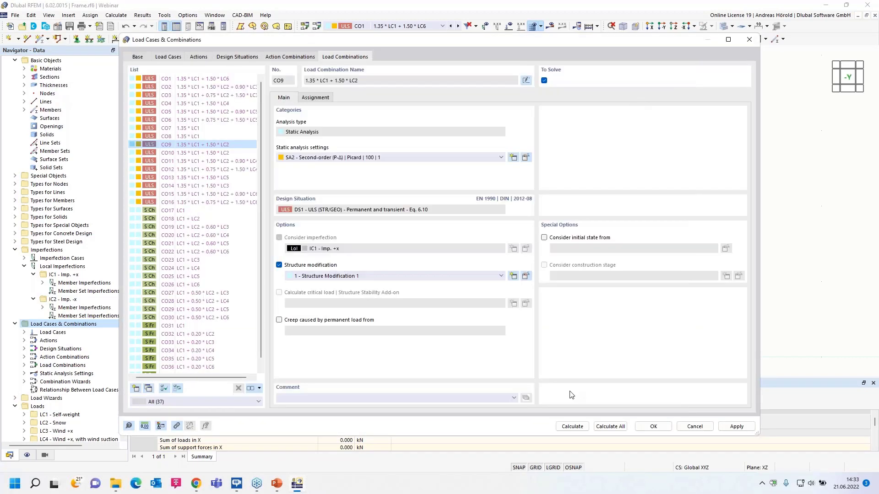
# Recalculate CO9 with the structure modification and examine the My moment distribution in the beam and columns.
pyautogui.click(571, 426)
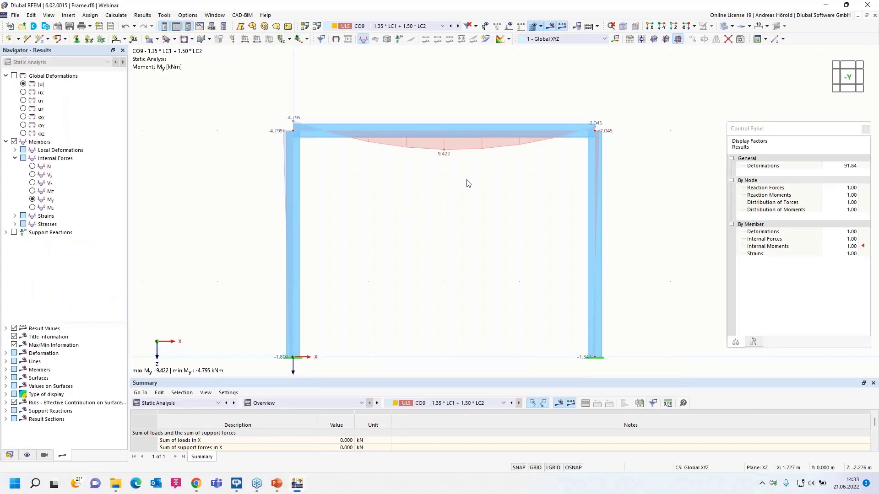
pyautogui.scroll(3, 470, 180)
pyautogui.moveTo(474, 212); pyautogui.dragTo(464, 220, button='middle')
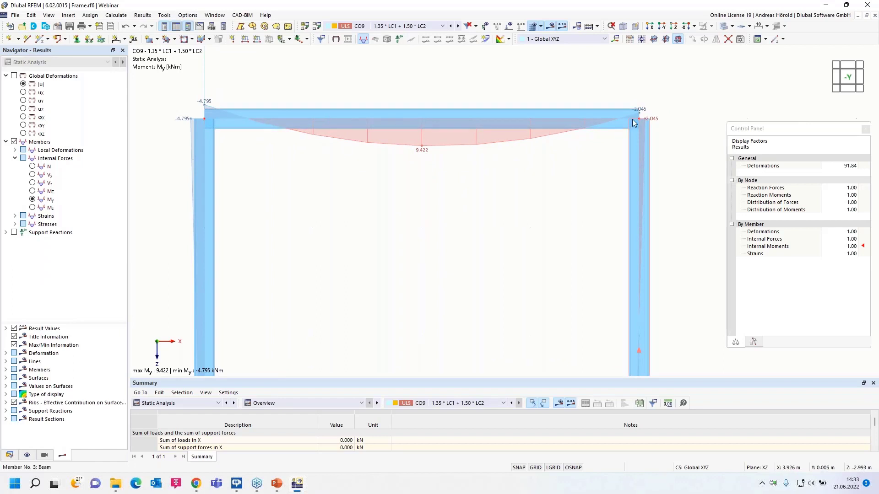
pyautogui.scroll(-2, 400, 210)
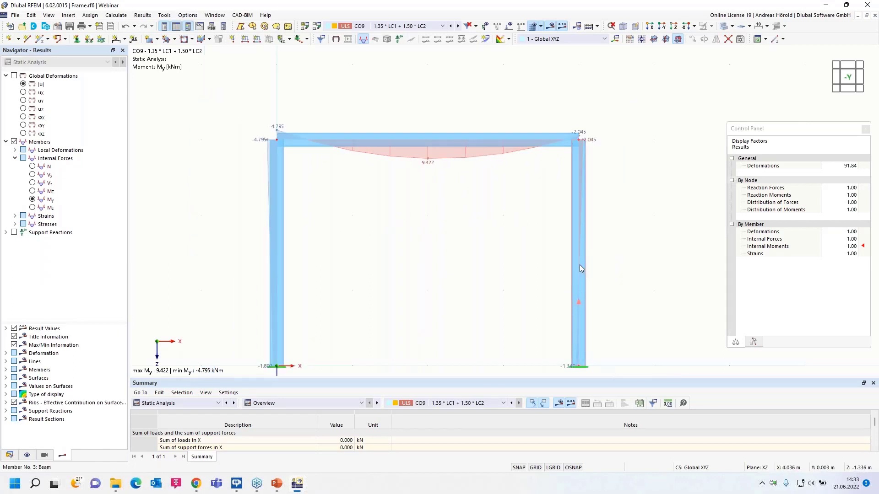
# Switch from the frame to the open hall model 2022-06-02_Hall with ofiice building_3_finished.rf6.
pyautogui.moveTo(579, 266)
pyautogui.moveTo(477, 269); pyautogui.dragTo(488, 240, button='middle')
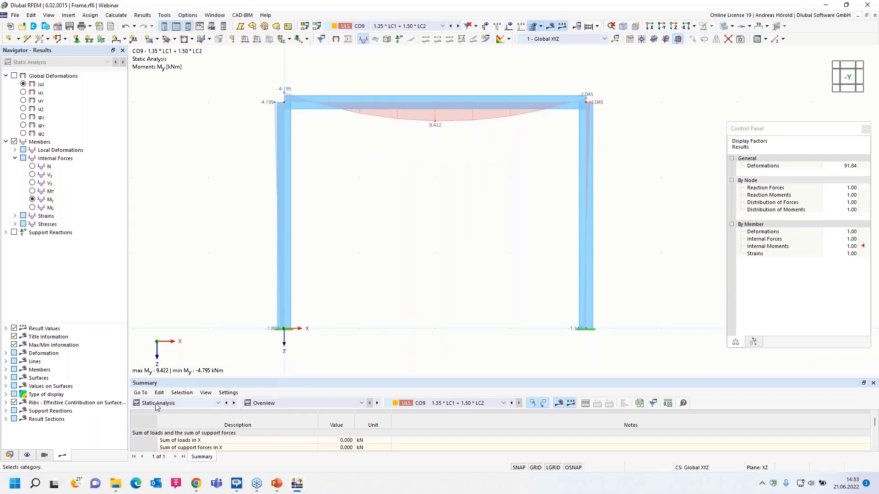
pyautogui.click(9, 454)
pyautogui.scroll(2, 60, 206)
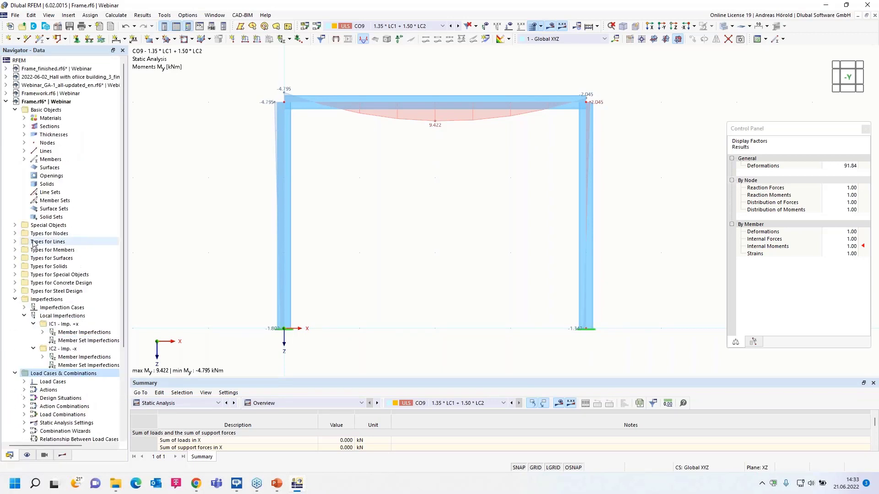
pyautogui.click(75, 79)
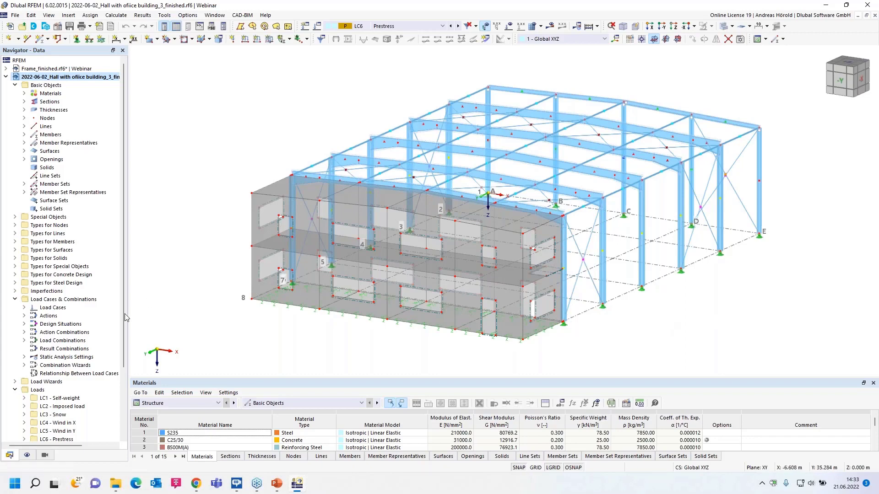
# Open the hall model's load cases and combinations and review its design situations, result combinations and load combinations.
pyautogui.rightClick(80, 303)
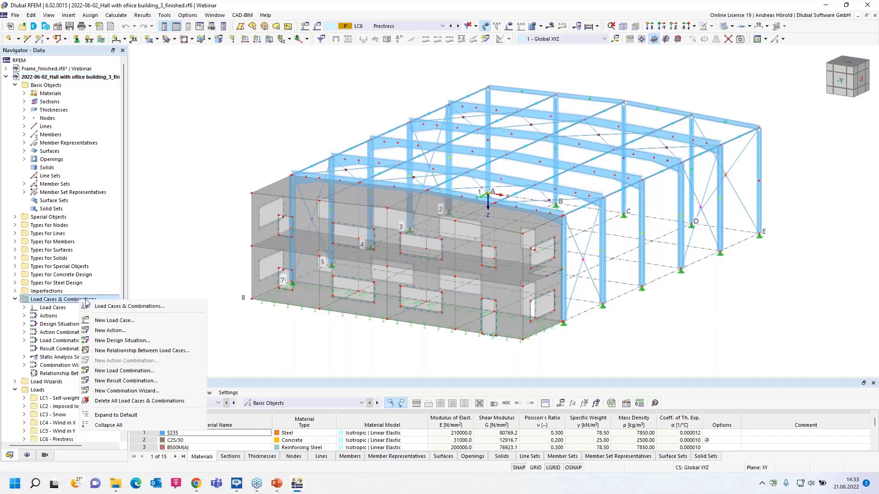
pyautogui.click(140, 309)
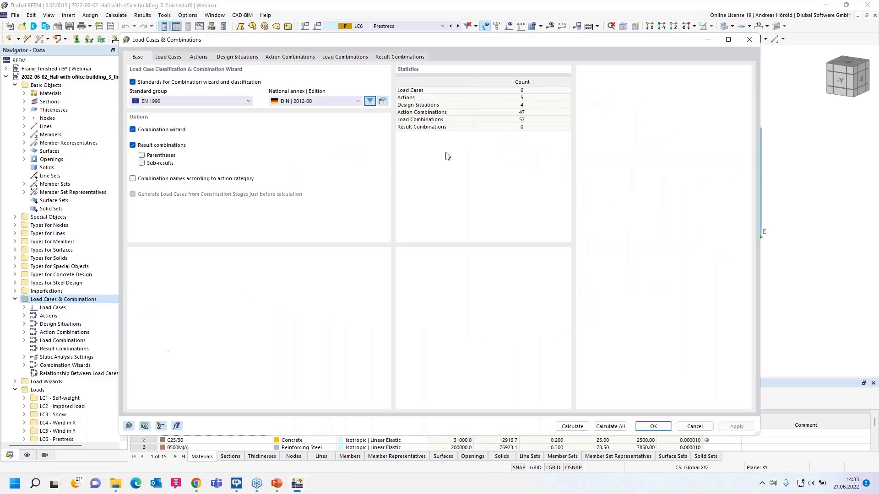
pyautogui.click(238, 57)
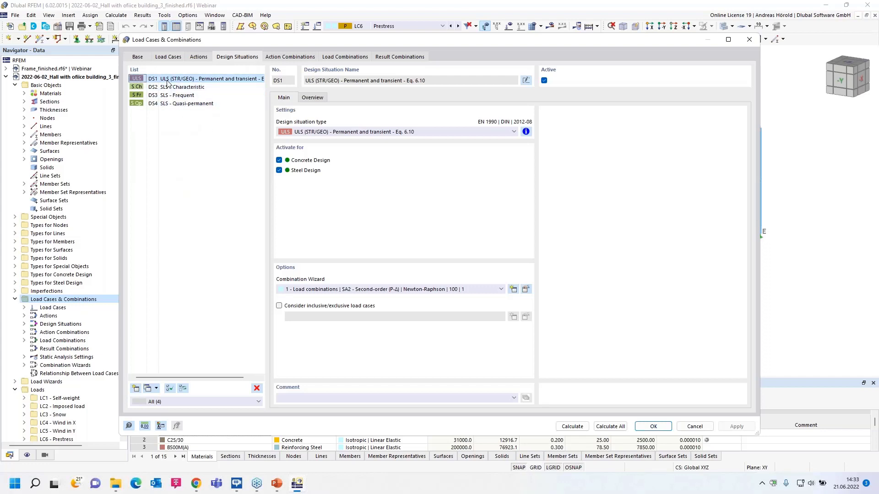
pyautogui.click(398, 58)
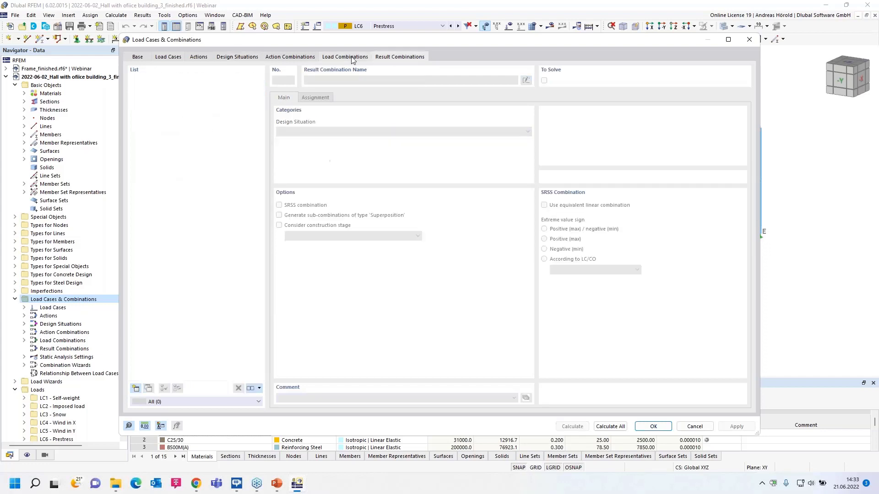
pyautogui.click(351, 60)
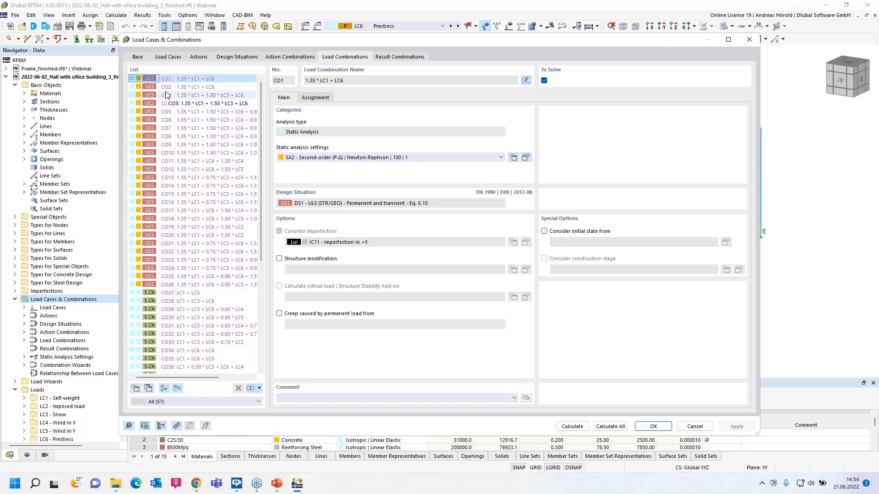
# Enable reducing the number of generated combinations in DS1's combination wizard, regenerate the load combinations and accept the changes.
pyautogui.click(236, 57)
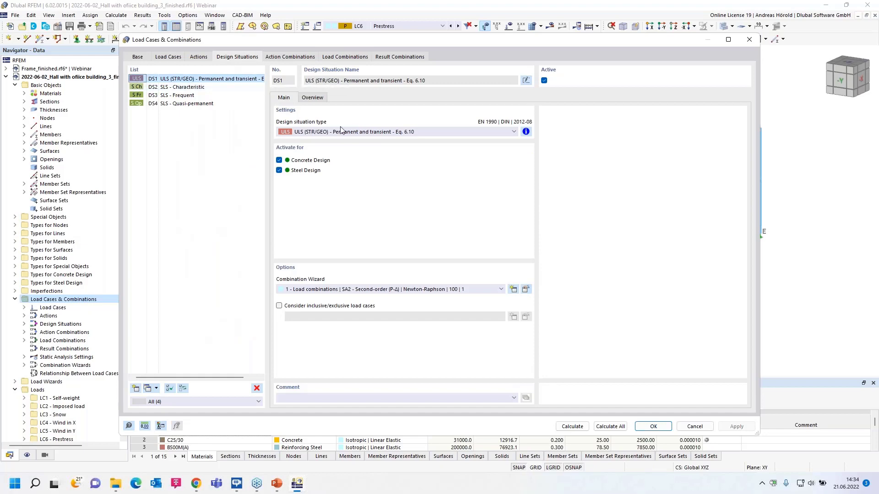
pyautogui.click(525, 289)
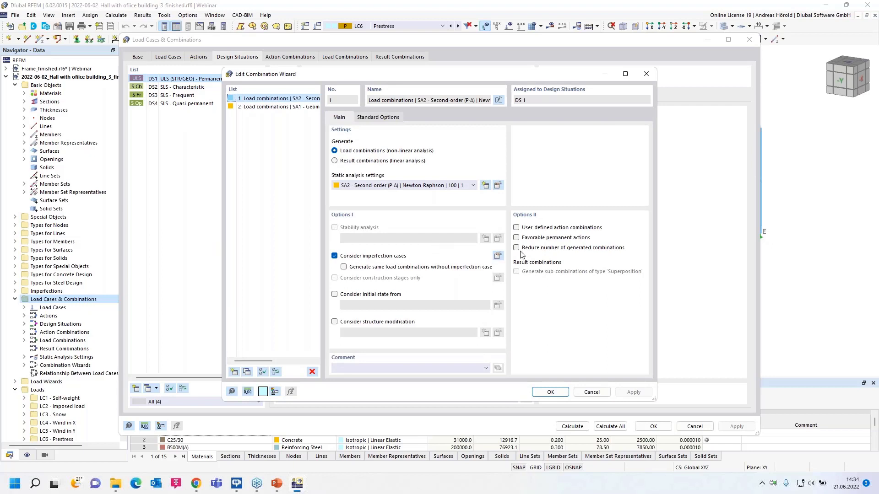
pyautogui.click(516, 248)
pyautogui.click(550, 392)
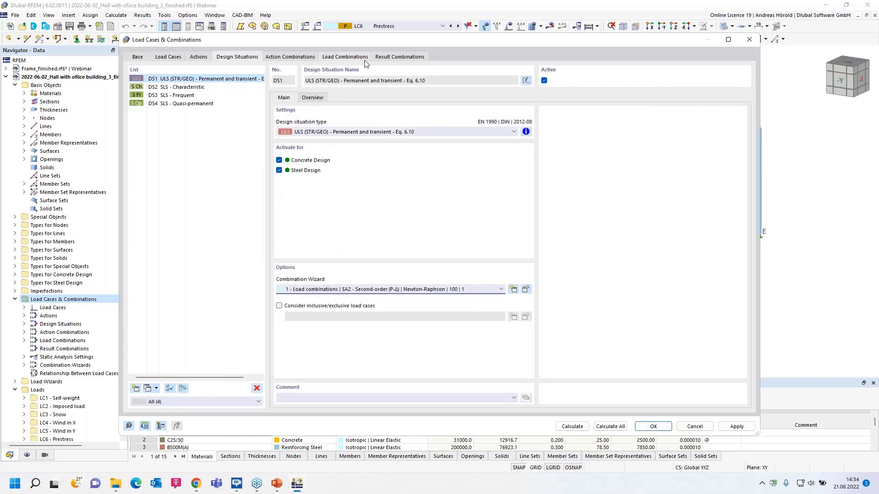
pyautogui.click(340, 58)
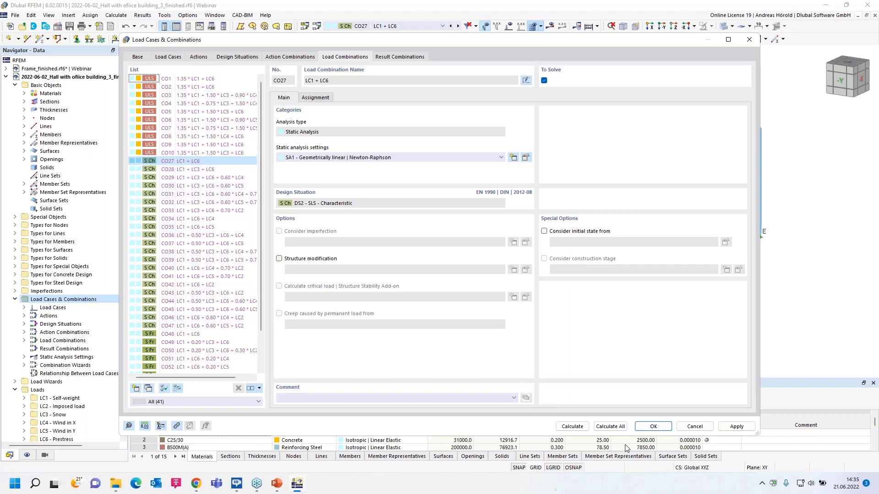
pyautogui.click(654, 426)
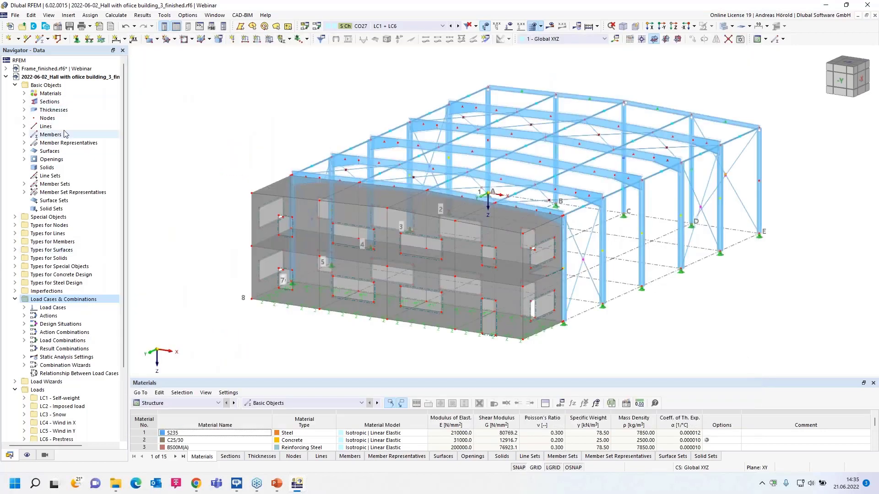
# Switch to the Webinar_GA-1_all-updated_en.rf6 model and examine the uz displacements of the soil layers under LC5.
pyautogui.click(6, 77)
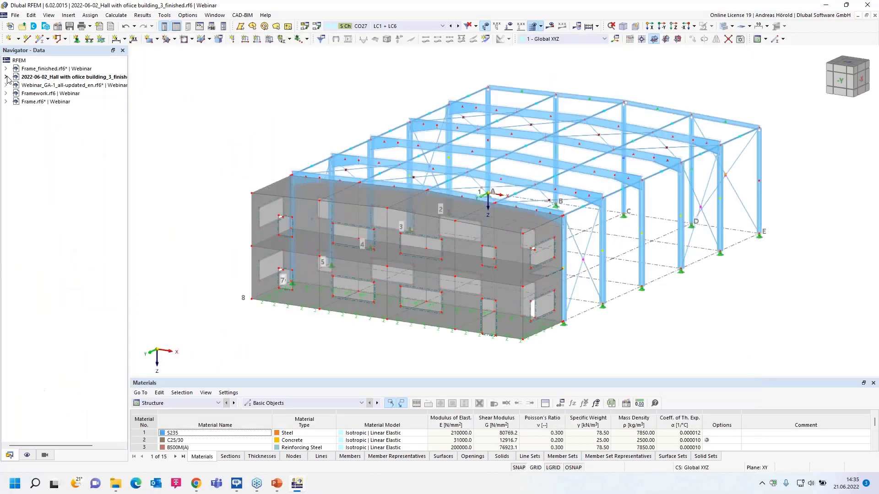
pyautogui.click(54, 86)
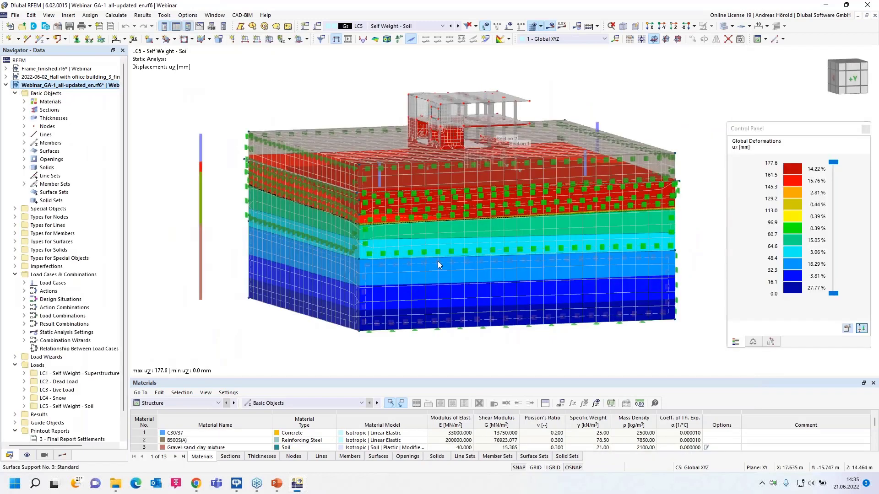
pyautogui.moveTo(239, 355)
pyautogui.mouseDown(button='middle')
pyautogui.moveTo(259, 353)
pyautogui.moveTo(204, 349)
pyautogui.moveTo(245, 360)
pyautogui.mouseUp(button='middle')
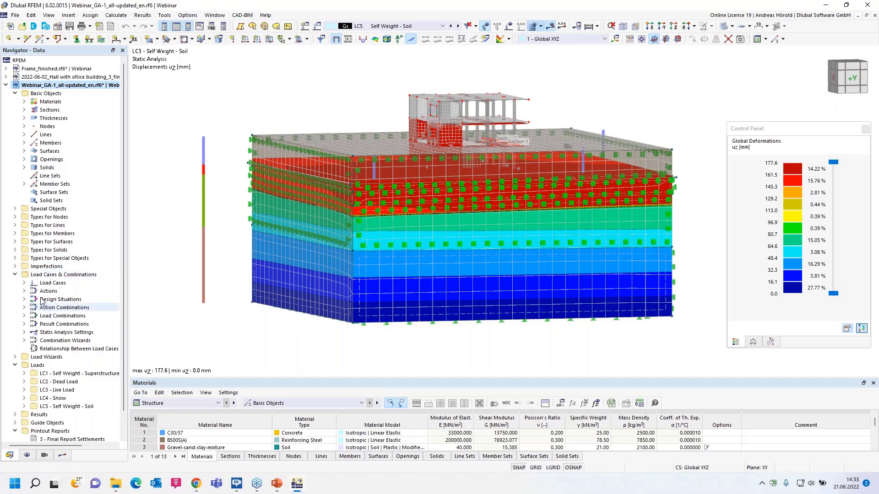
# Switch to the PowerPoint slide show and advance to the Initial State – Geostatic Stress State slide.
pyautogui.moveTo(277, 485)
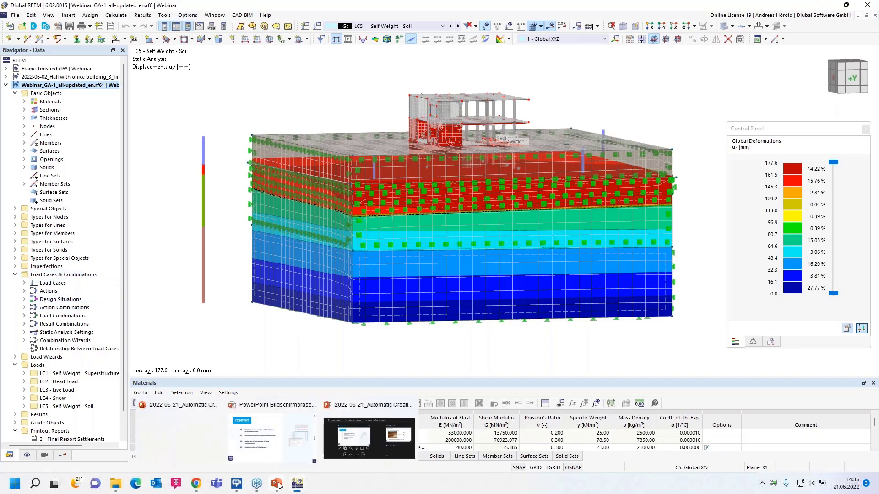
pyautogui.click(272, 439)
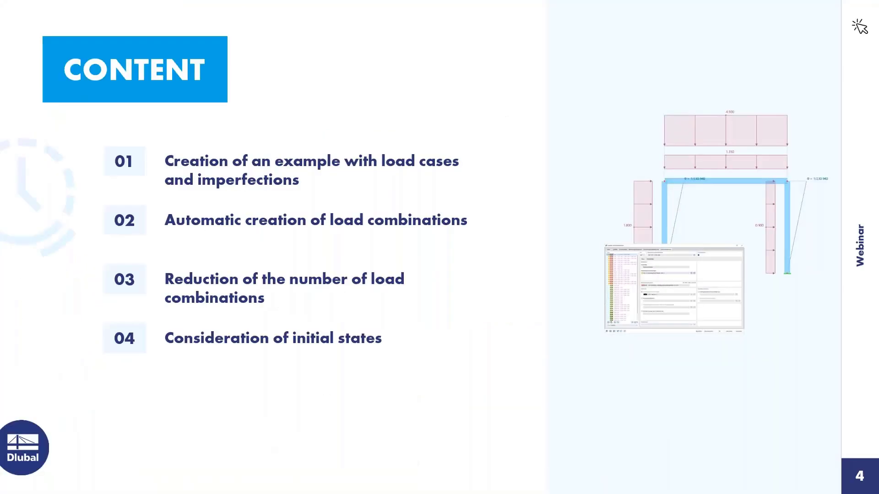
pyautogui.press('Right')
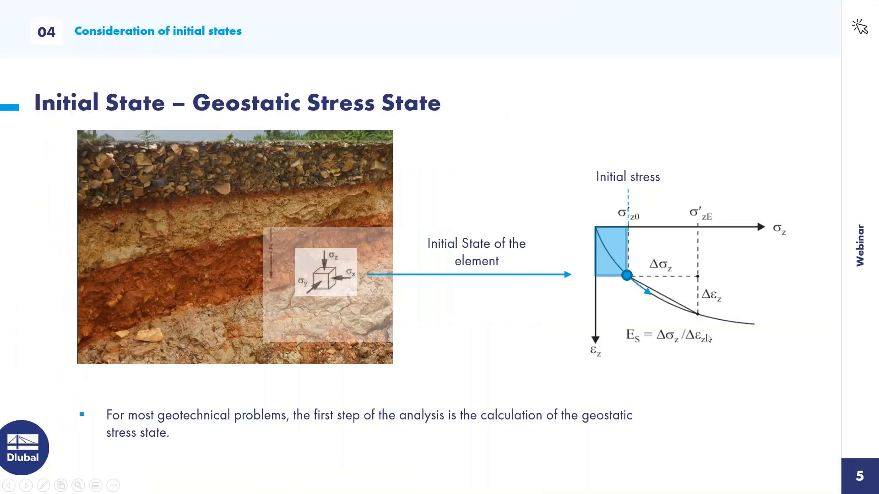
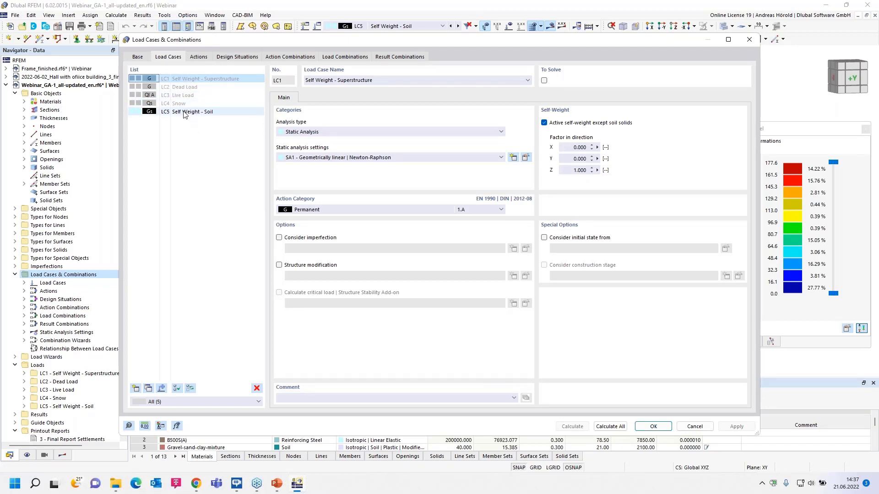
# Examine load case LC5 Self Weight - Soil and choose Permanent/Soil as its action category.
pyautogui.click(185, 113)
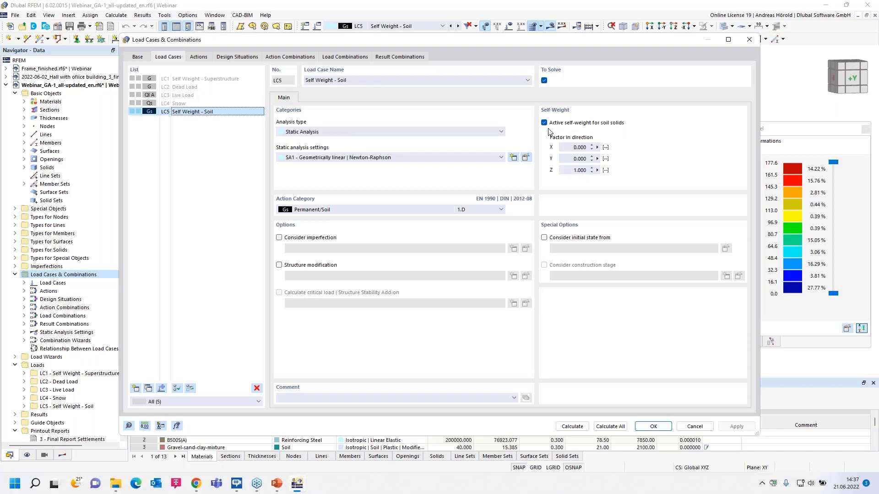
pyautogui.click(341, 210)
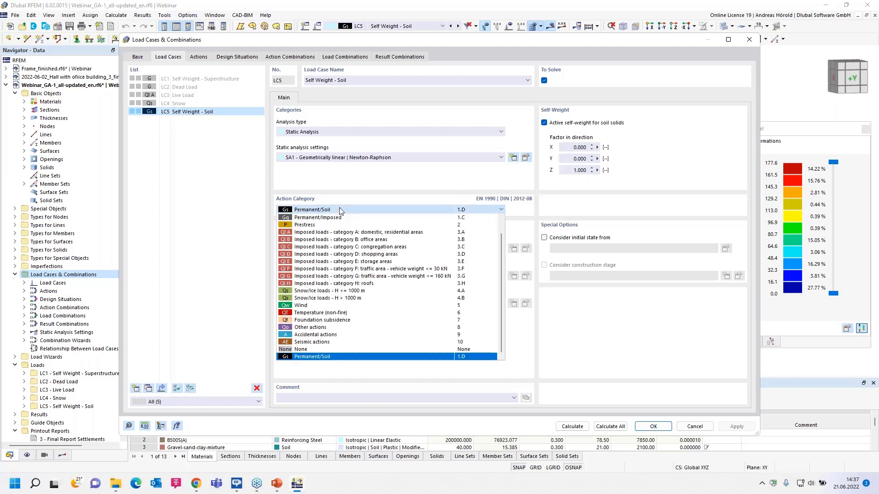
pyautogui.click(328, 357)
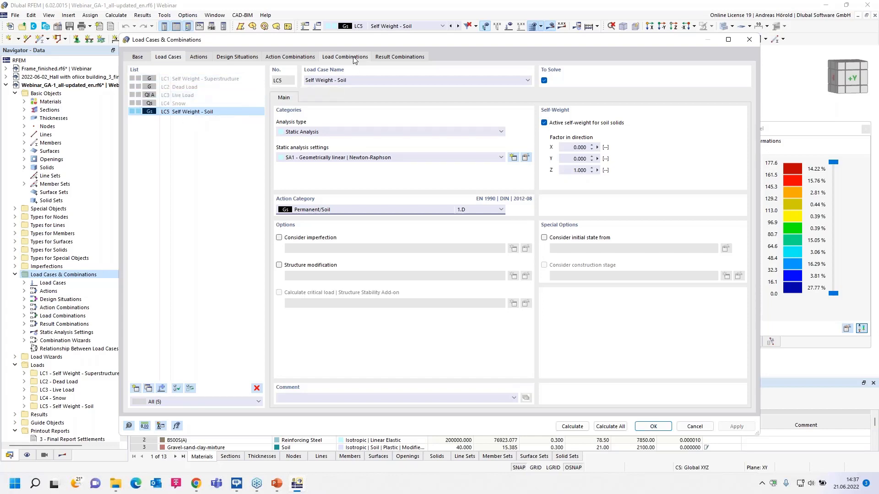
# Inspect the initial state option in DS1's combination wizard and close the wizard without applying changes.
pyautogui.click(238, 57)
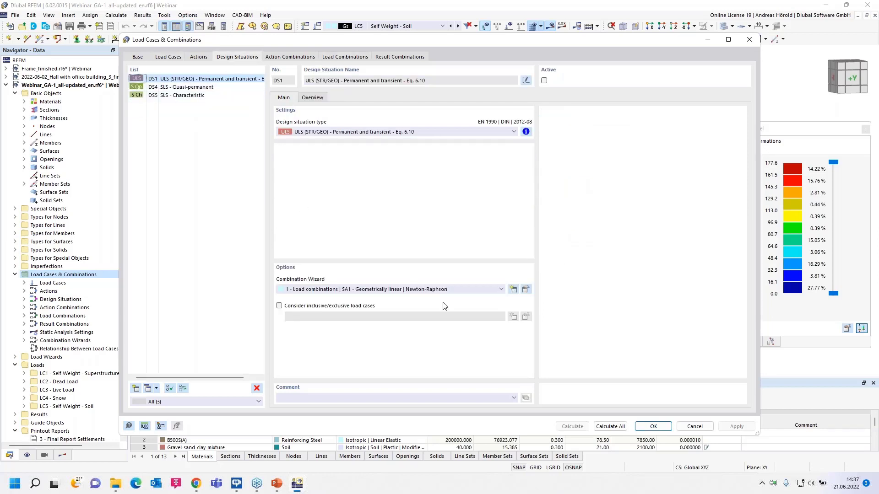
pyautogui.click(526, 291)
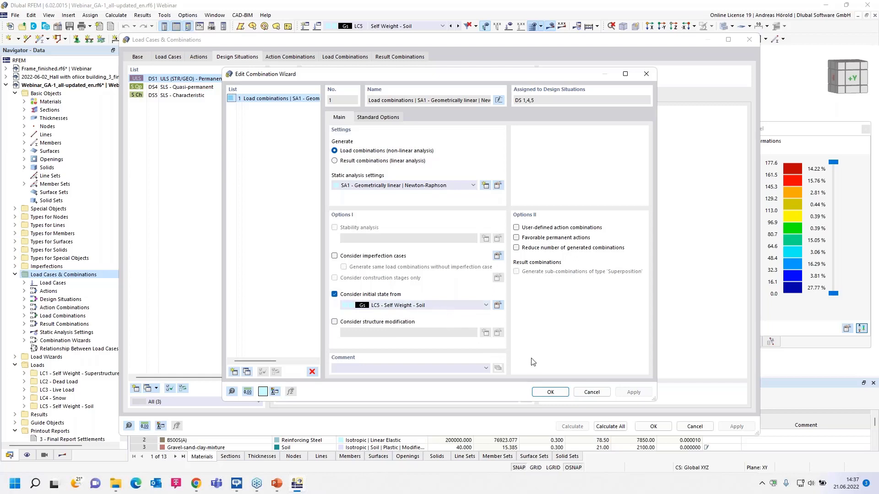
pyautogui.click(592, 392)
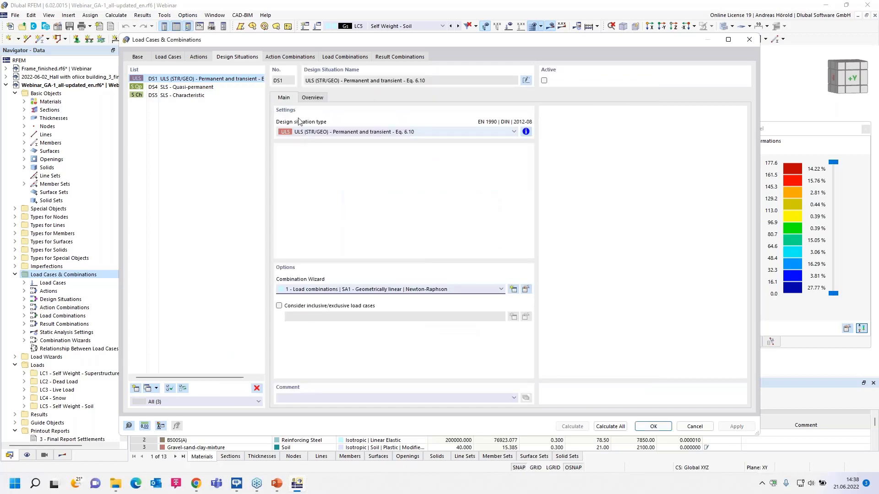
# Review load combinations CO1 and CO2 and result combination RC1, and leave the load cases and combinations without saving.
pyautogui.click(344, 57)
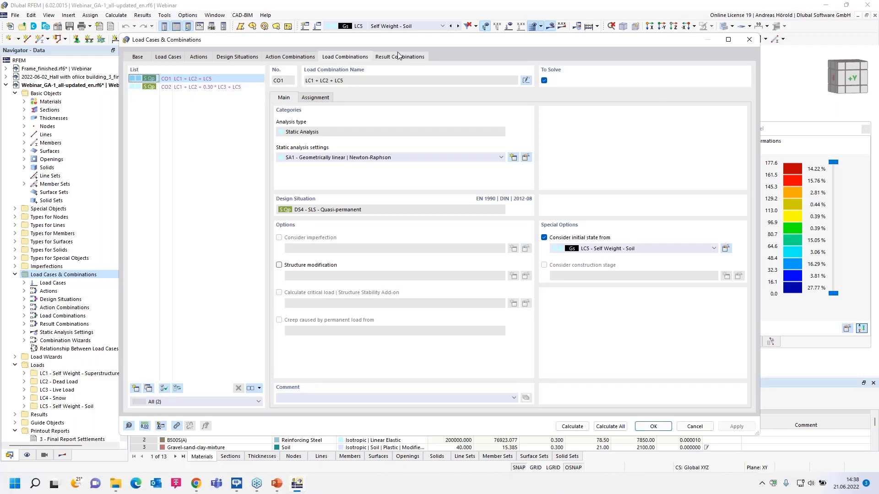
pyautogui.click(202, 88)
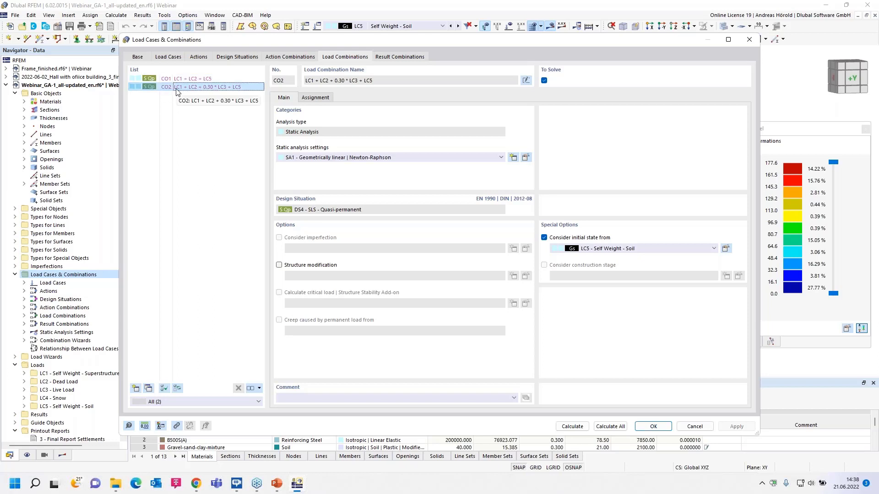
pyautogui.click(391, 58)
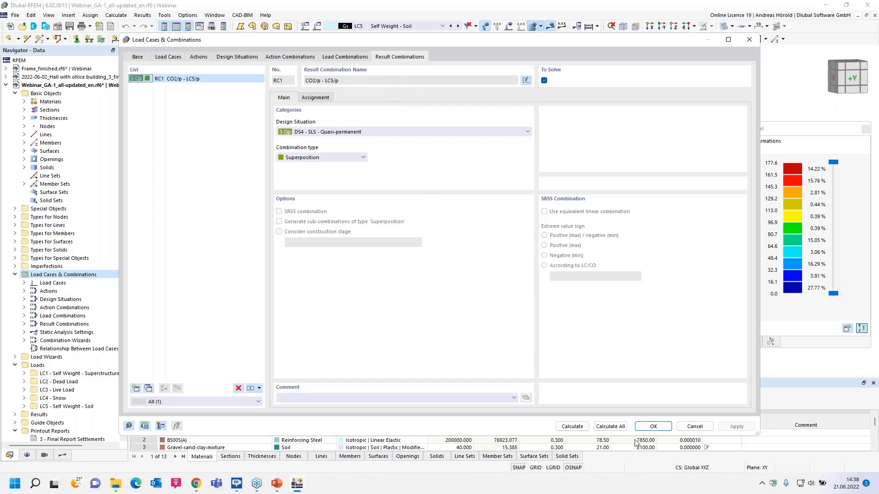
pyautogui.click(694, 426)
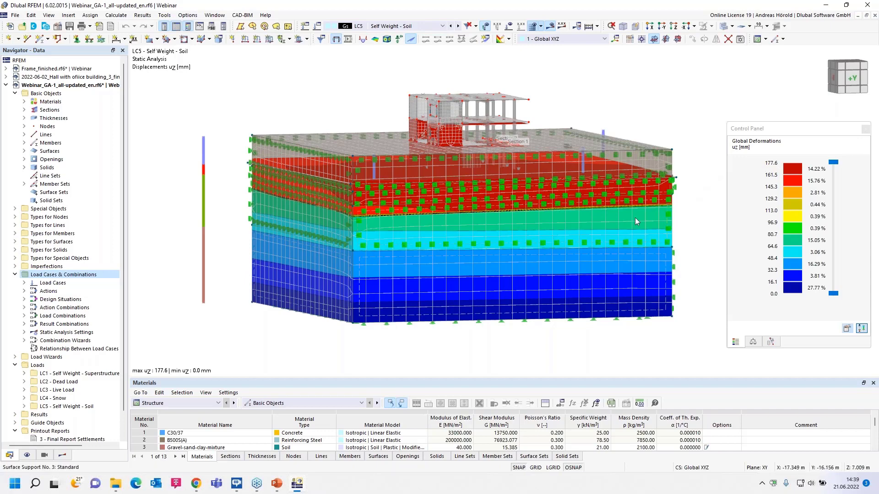
# Activate clipping plane 2 from the guide objects and turn the model to face the cut through the soil layers.
pyautogui.keyDown('ctrl'); pyautogui.moveTo(471, 355); pyautogui.dragTo(470, 346, button='middle'); pyautogui.keyUp('ctrl')
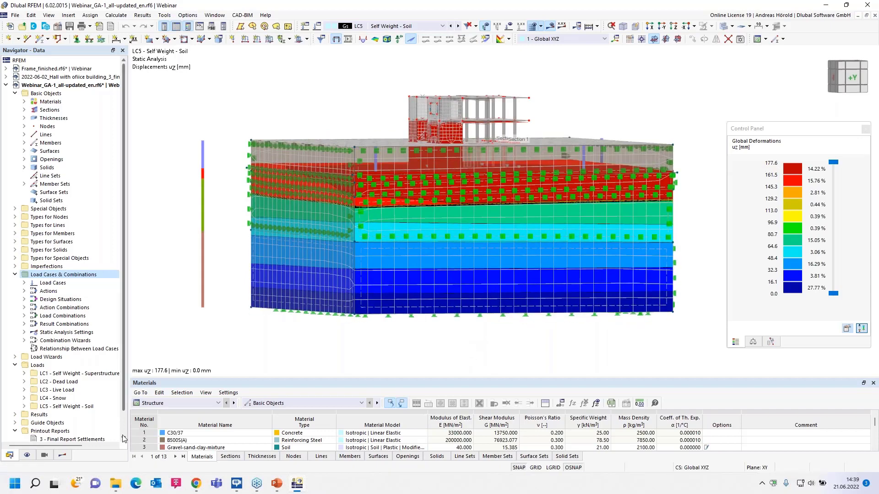
pyautogui.scroll(-1, 26, 383)
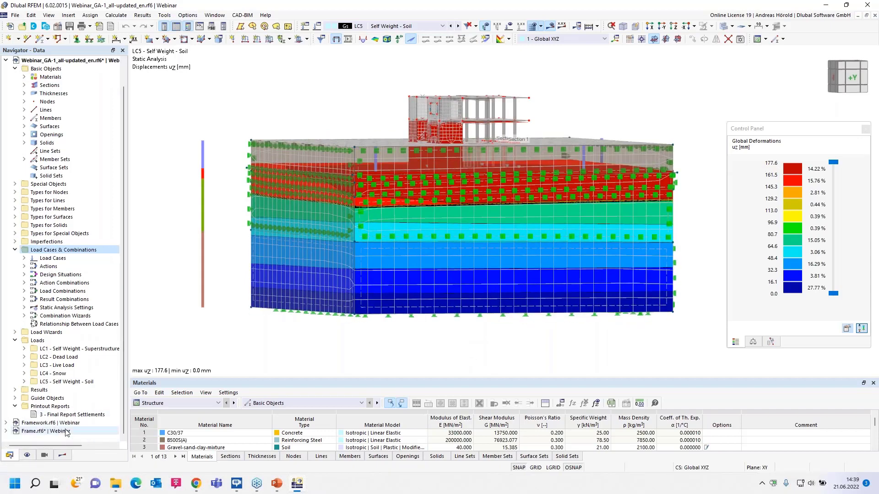
pyautogui.click(15, 398)
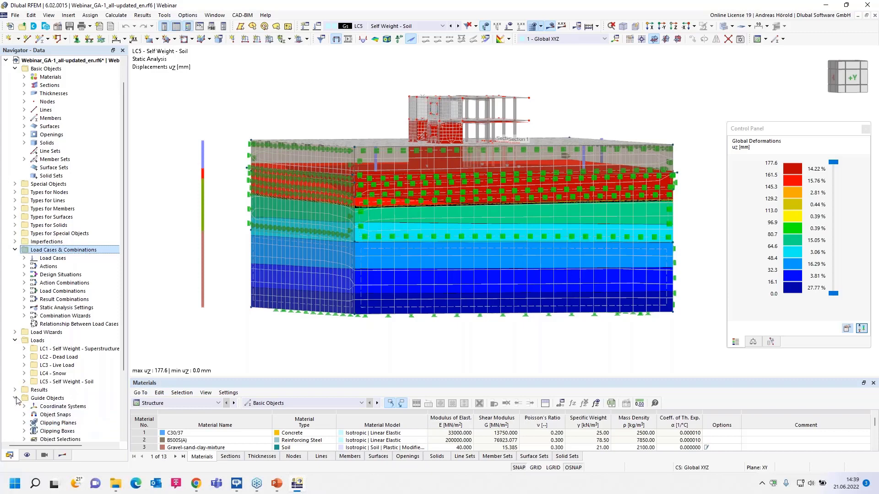
pyautogui.scroll(-3, 26, 352)
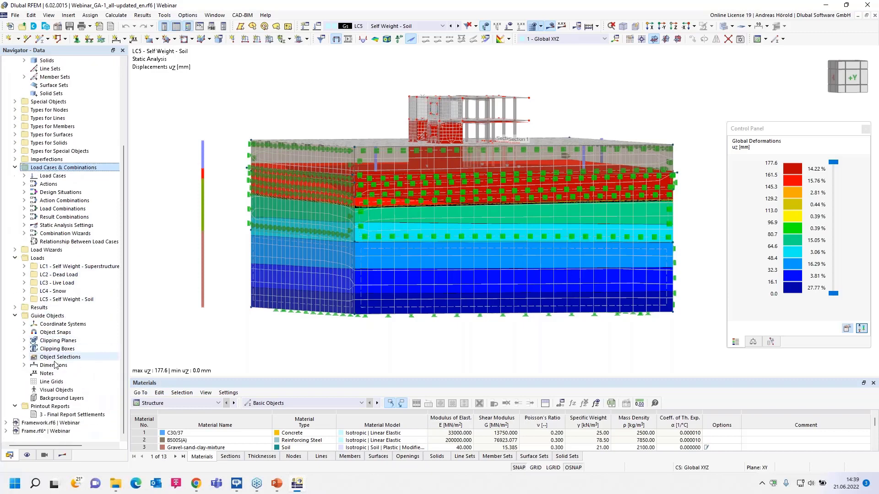
pyautogui.click(24, 340)
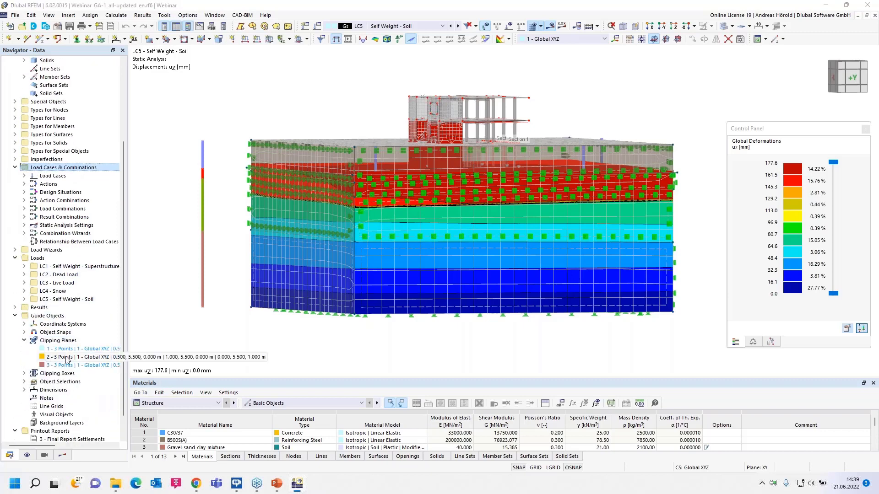
pyautogui.rightClick(66, 358)
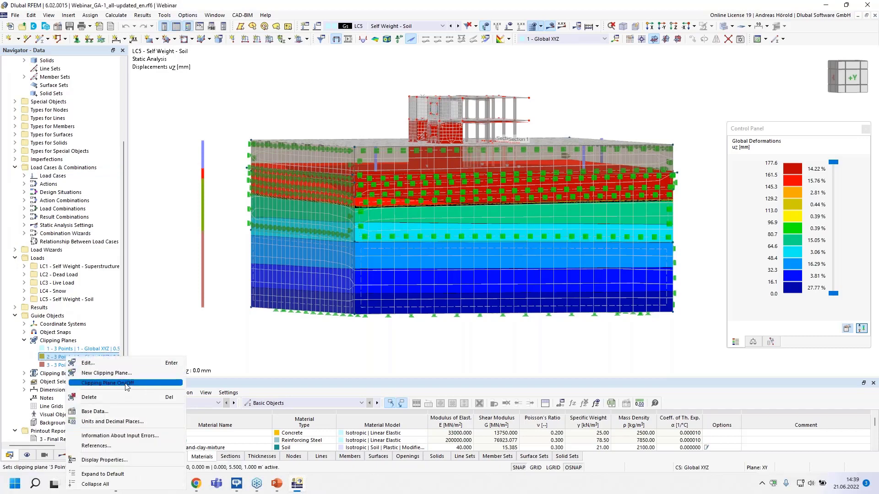
pyautogui.click(124, 384)
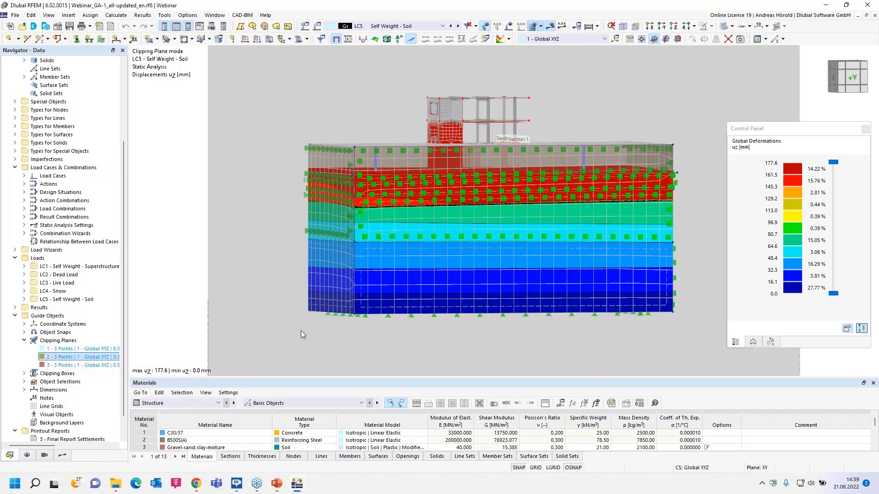
pyautogui.keyDown('ctrl'); pyautogui.moveTo(256, 328); pyautogui.dragTo(416, 356, button='middle'); pyautogui.keyUp('ctrl')
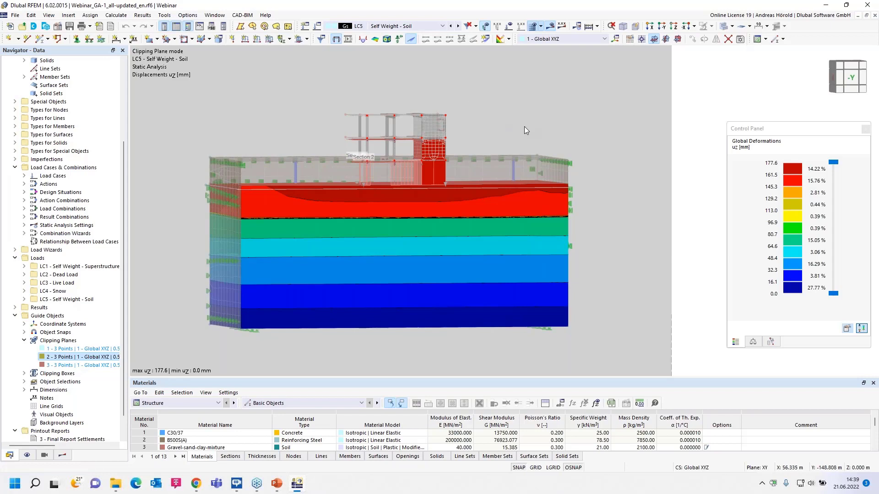
# Display the uz displacements on the cut for load combination CO2 and for result combination RC1, and examine the settlement around the building.
pyautogui.click(442, 26)
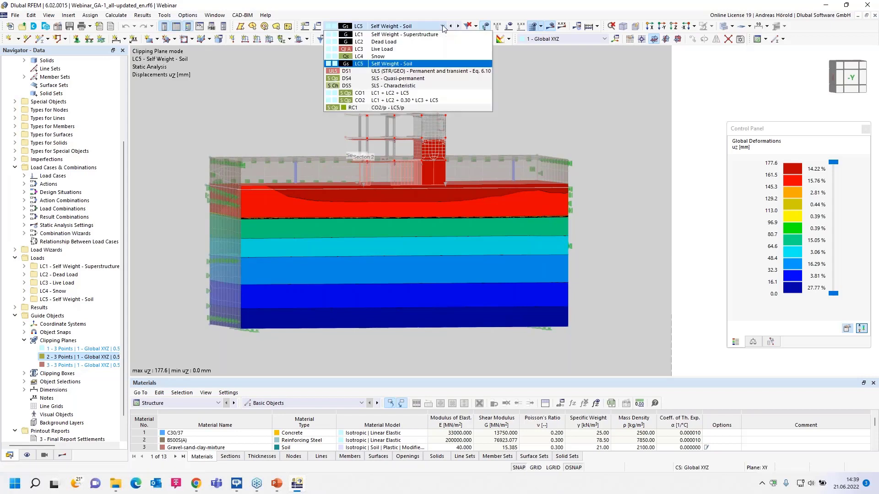
pyautogui.click(430, 101)
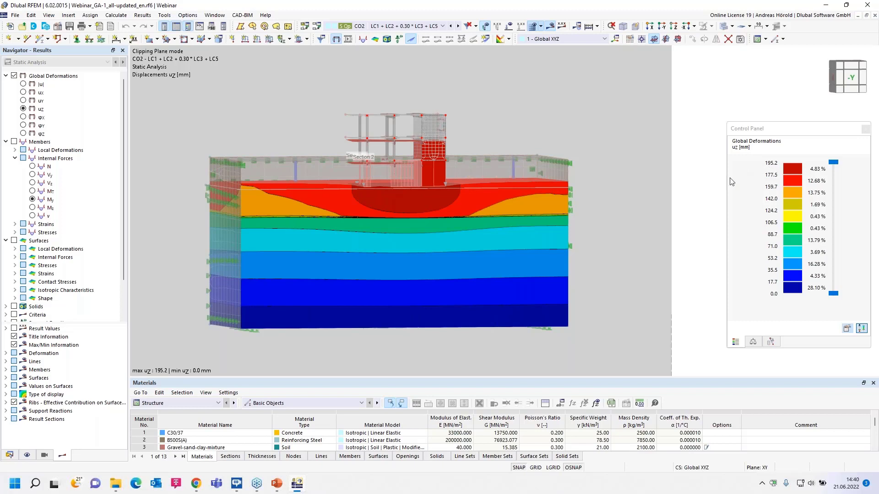
pyautogui.click(432, 27)
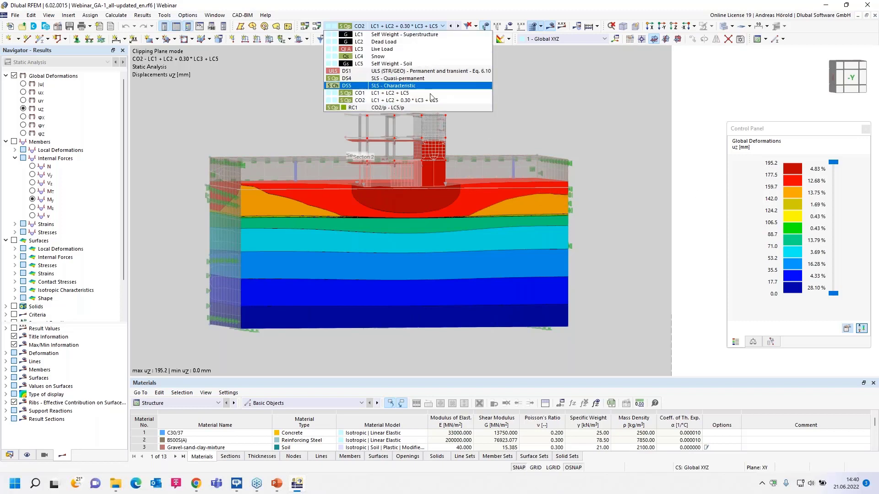
pyautogui.click(432, 107)
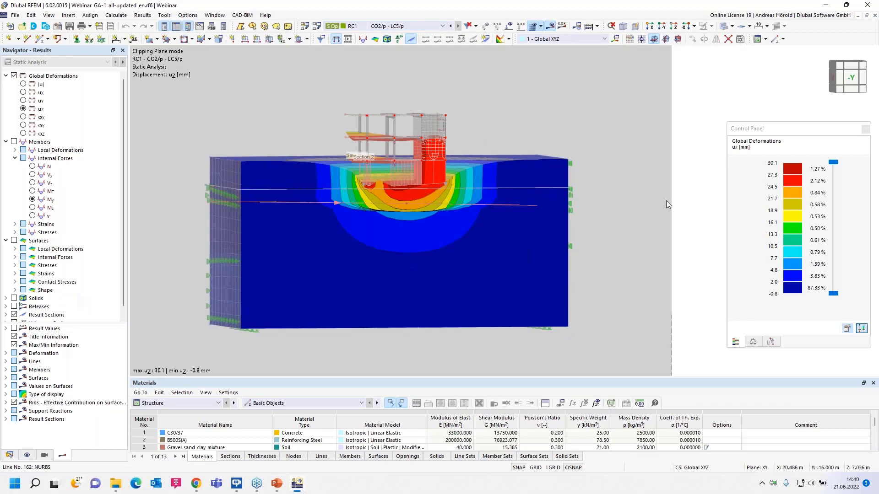
pyautogui.scroll(3, 614, 209)
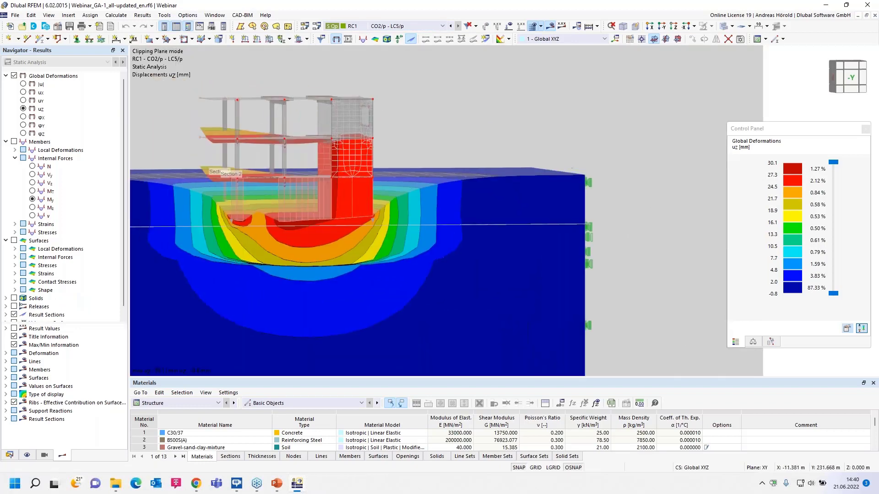
pyautogui.scroll(-3, 656, 251)
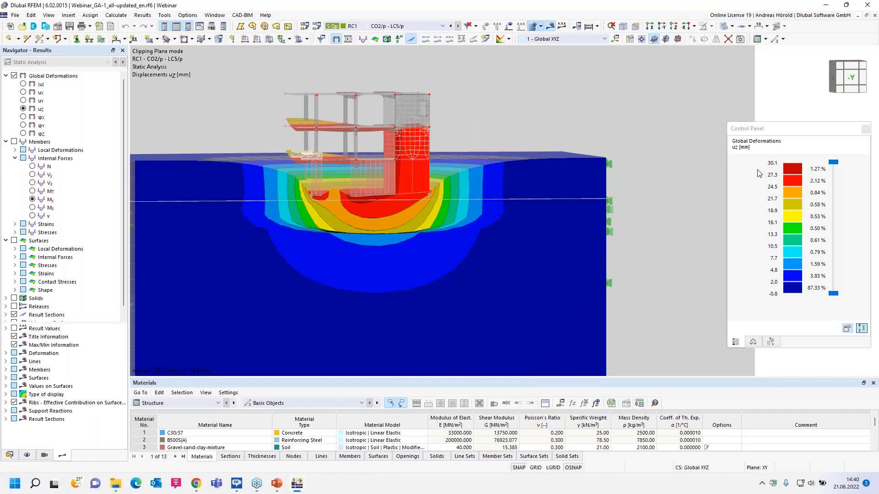
pyautogui.scroll(-3, 644, 190)
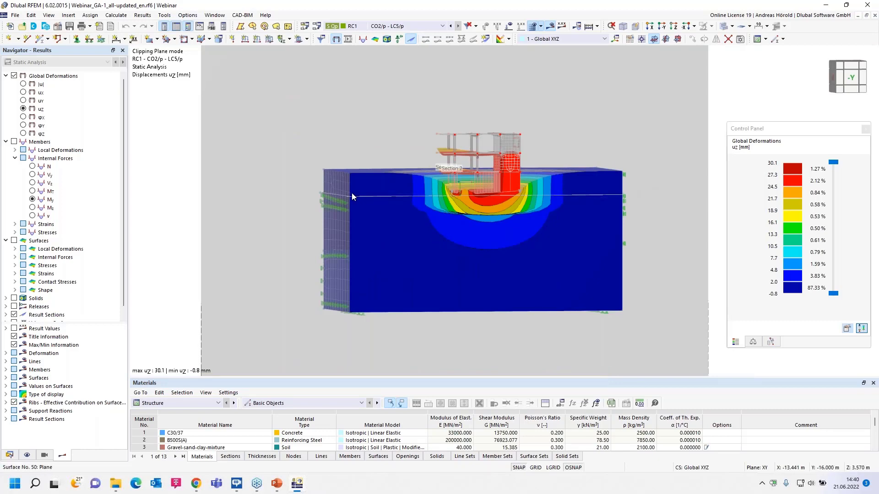
# Collapse the soil model in the project navigator and switch to the Framework.rf6 model.
pyautogui.click(9, 455)
pyautogui.scroll(5, 97, 127)
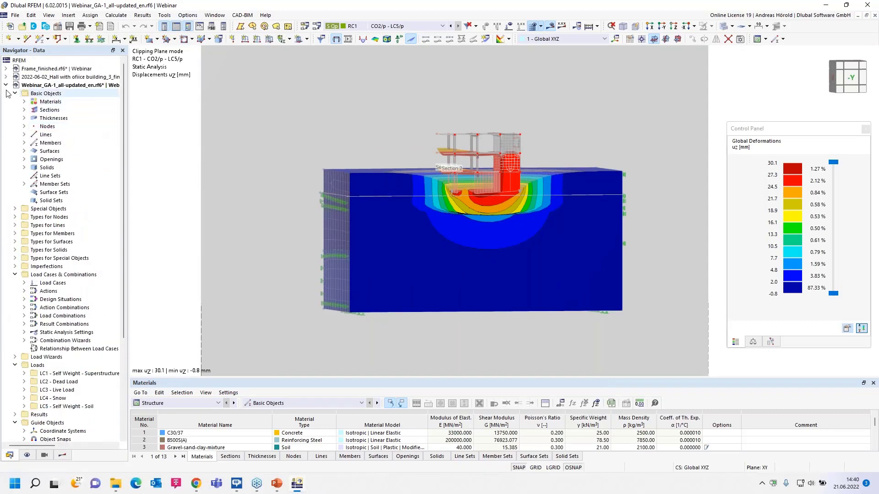
pyautogui.click(6, 85)
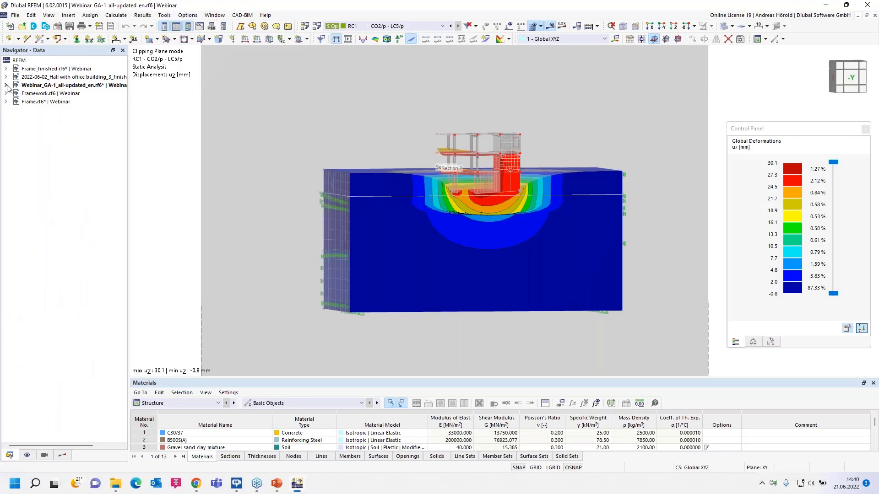
pyautogui.click(67, 94)
pyautogui.doubleClick(66, 94)
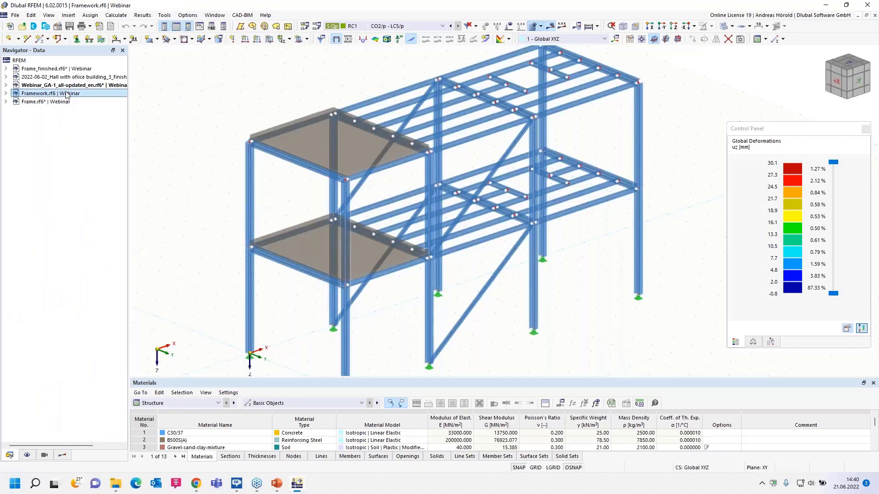
pyautogui.keyDown('ctrl'); pyautogui.moveTo(184, 227); pyautogui.dragTo(189, 201, button='middle'); pyautogui.keyUp('ctrl')
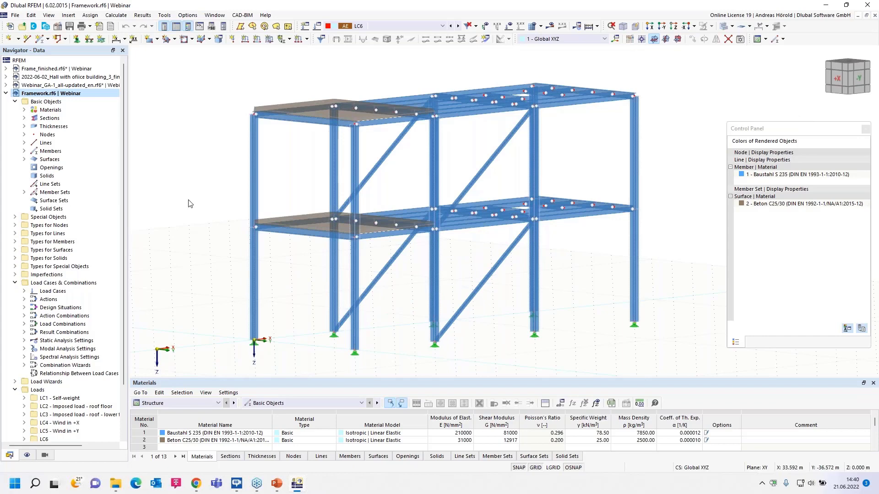
# Open the Framework model's load cases and combinations and review load cases LC6 and LC7 and the Seismic actions action.
pyautogui.rightClick(69, 284)
pyautogui.click(120, 289)
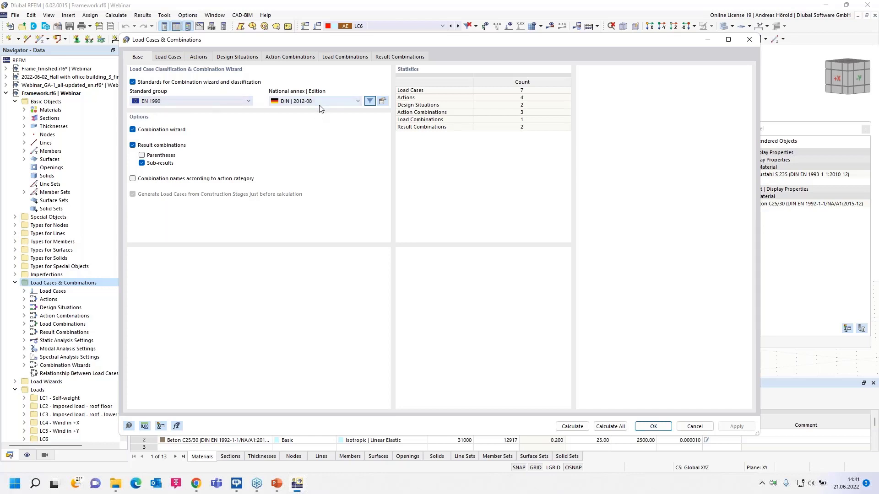
pyautogui.click(167, 58)
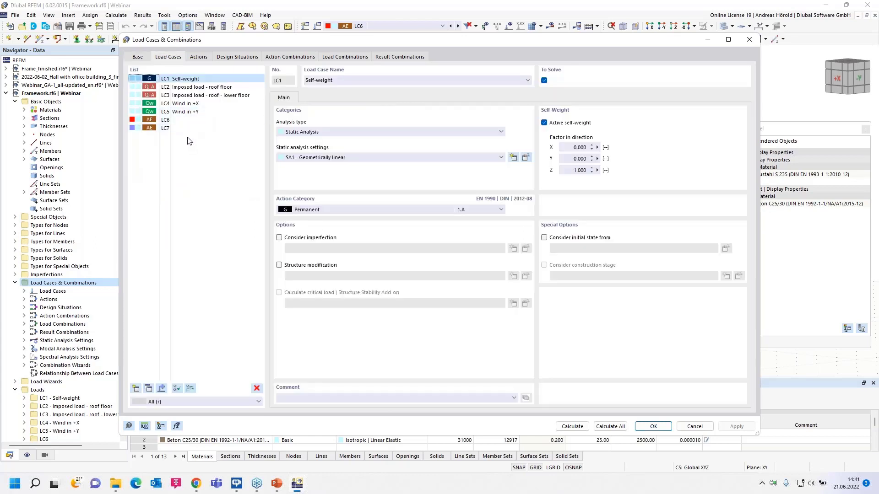
pyautogui.click(184, 120)
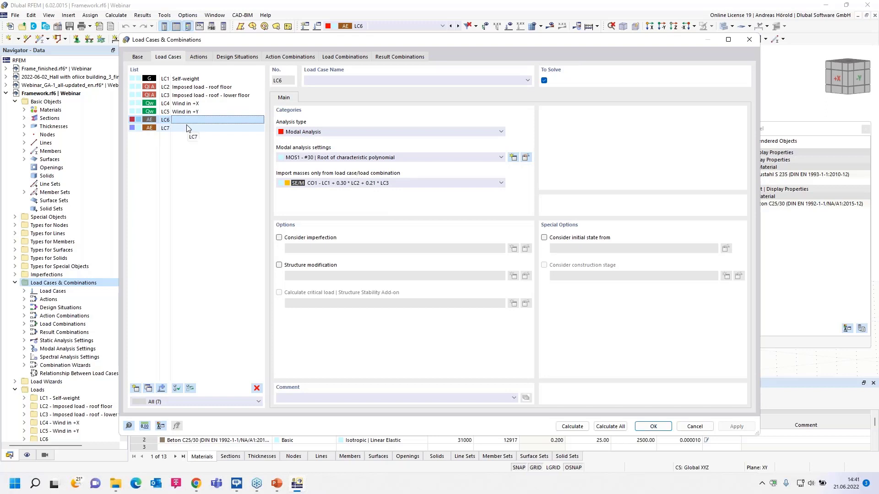
pyautogui.click(187, 128)
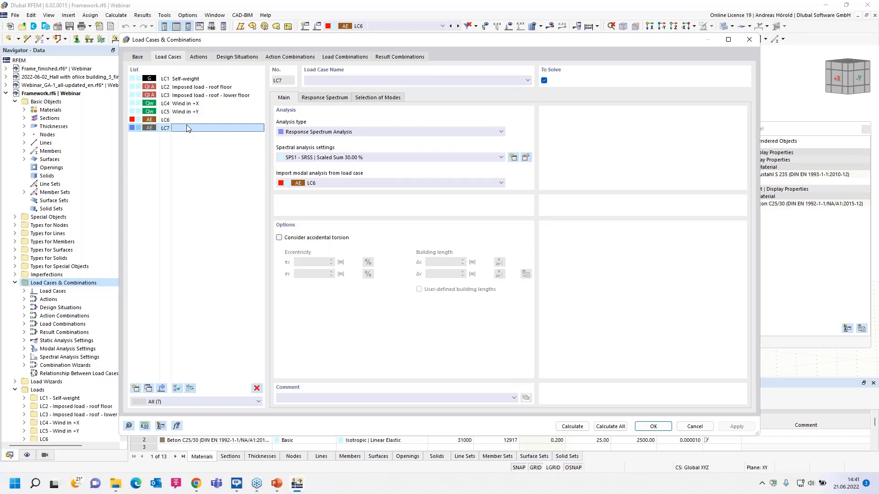
pyautogui.click(198, 57)
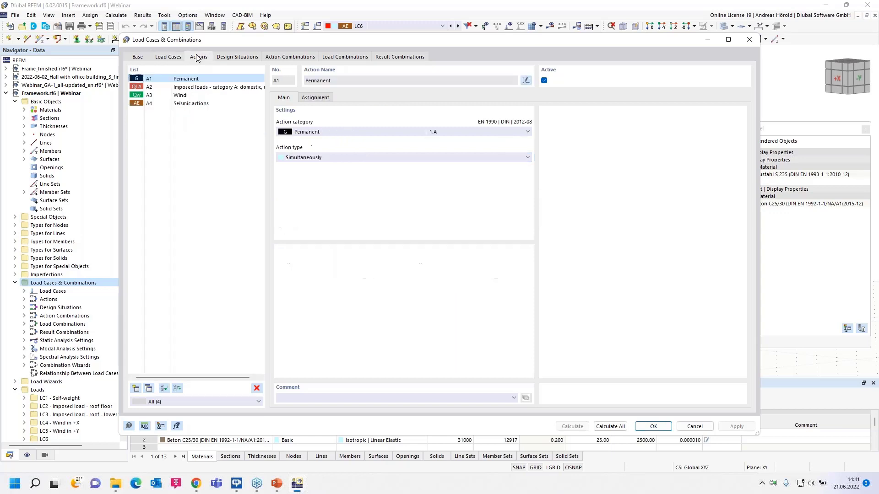
pyautogui.click(192, 105)
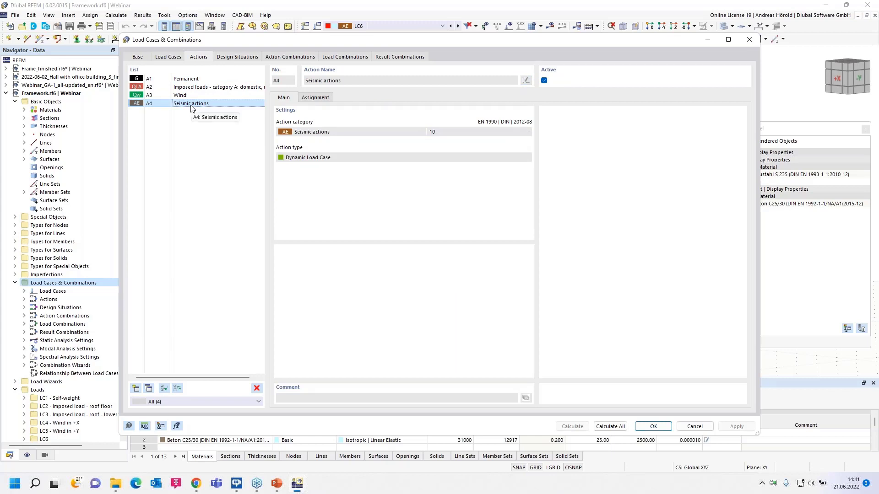
# Check the load case assignment of the Seismic actions action and compare the settings of design situations DS1 and DS2.
pyautogui.click(311, 98)
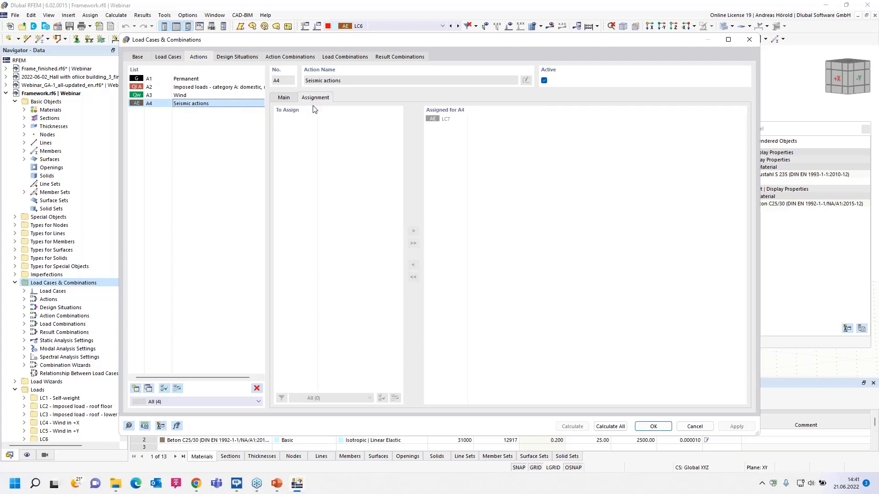
pyautogui.click(285, 98)
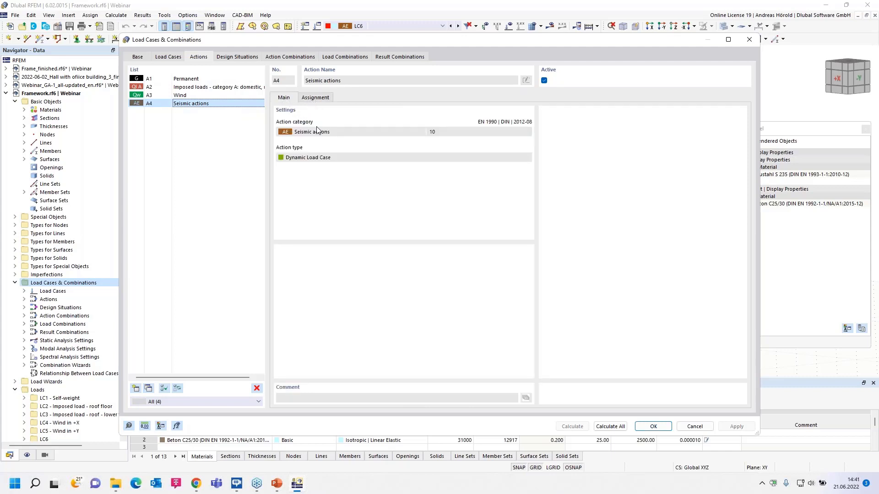
pyautogui.click(238, 57)
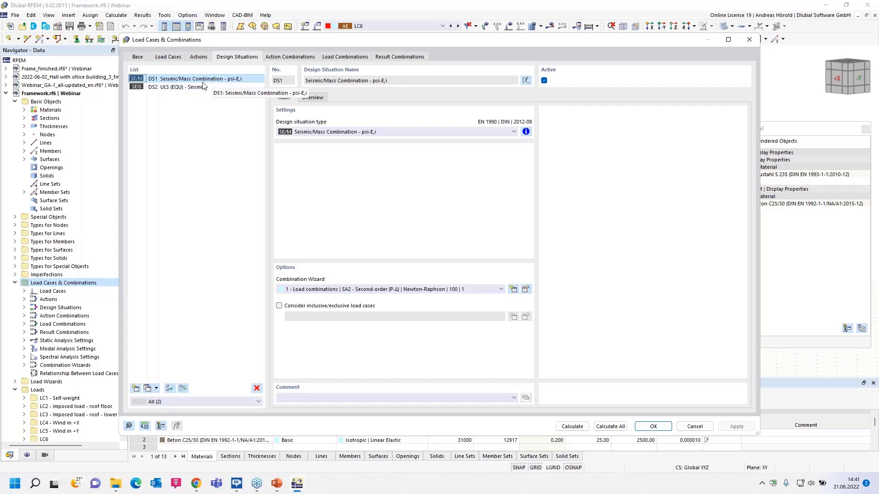
pyautogui.click(188, 89)
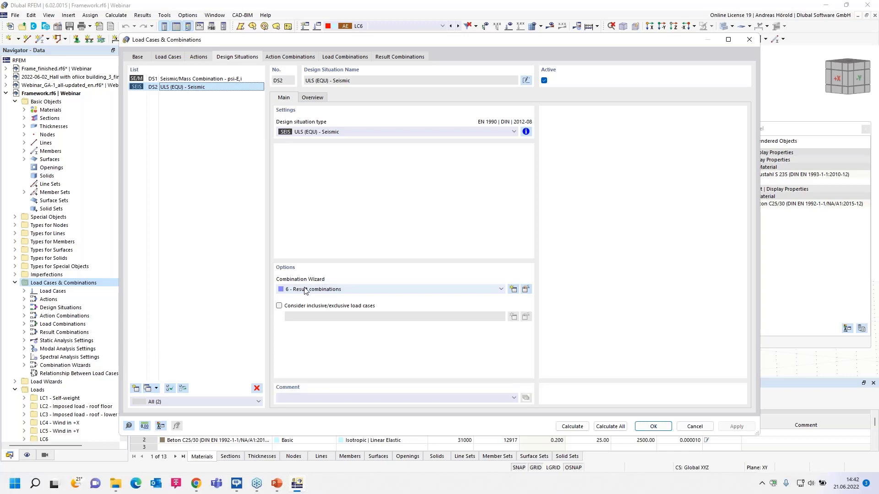
pyautogui.click(154, 81)
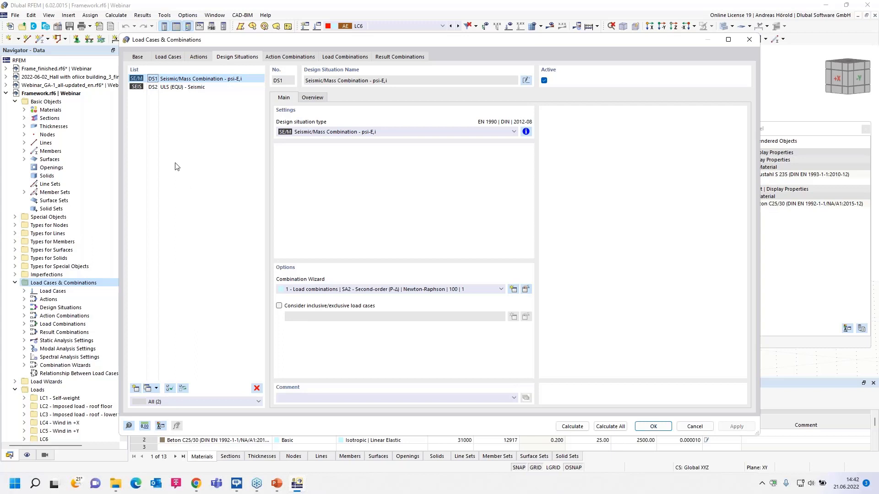
pyautogui.click(182, 87)
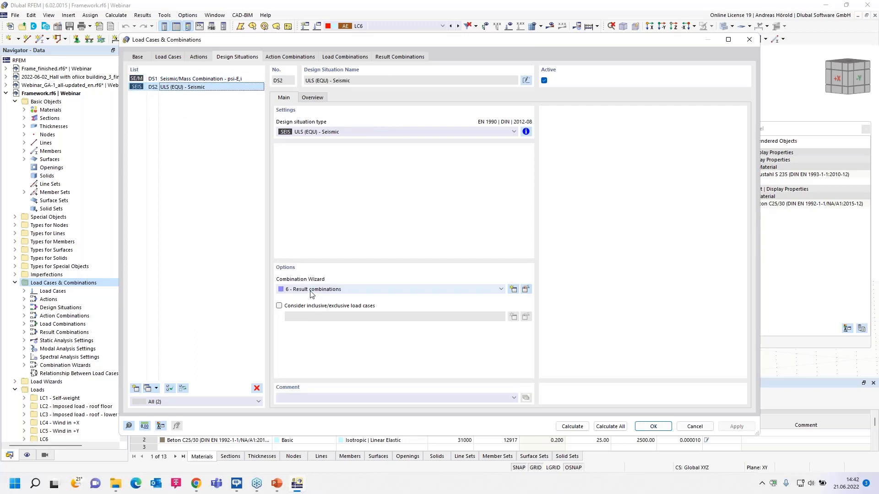
# Review action combination AC1 with its assigned actions, action combination AC2, and the generated load combinations.
pyautogui.click(290, 57)
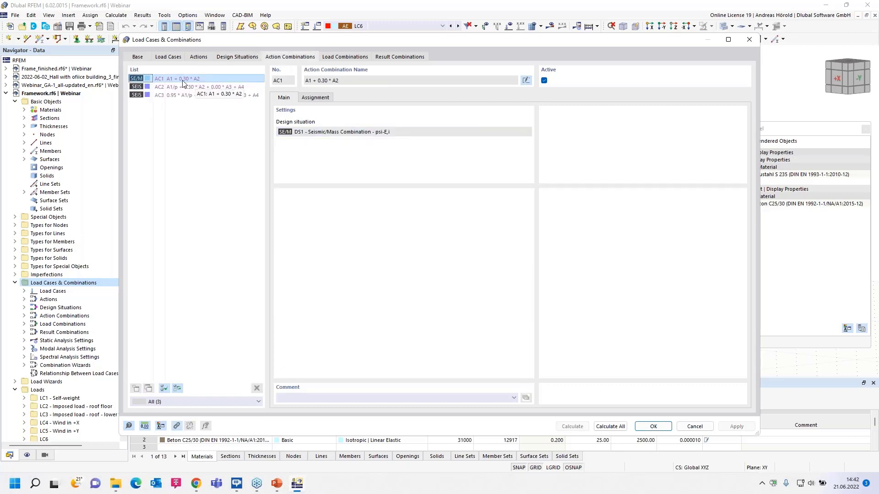
pyautogui.click(323, 99)
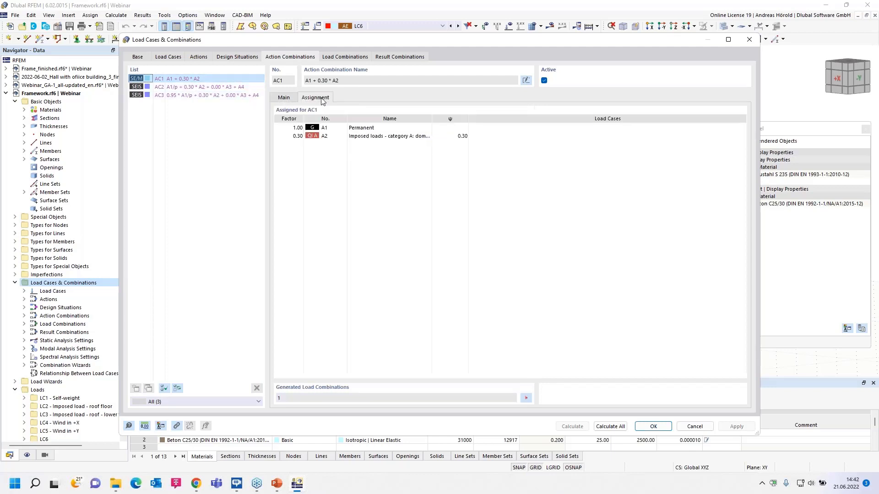
pyautogui.click(284, 98)
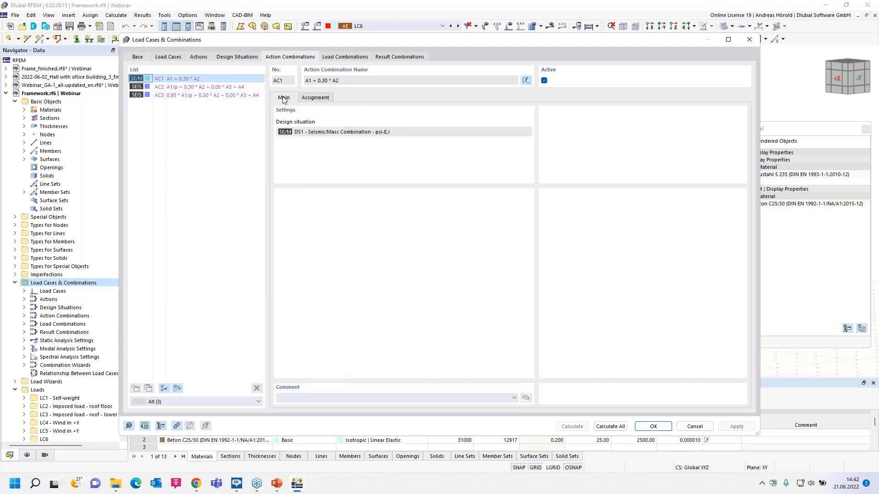
pyautogui.click(175, 89)
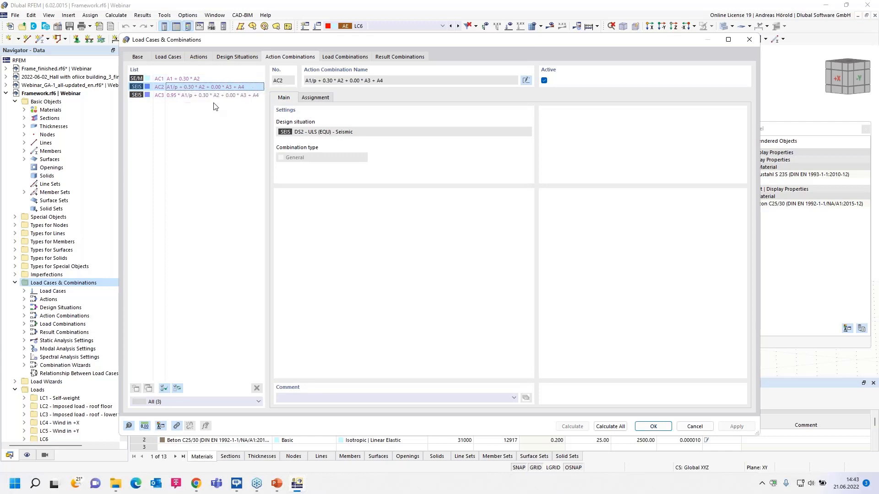
pyautogui.click(345, 57)
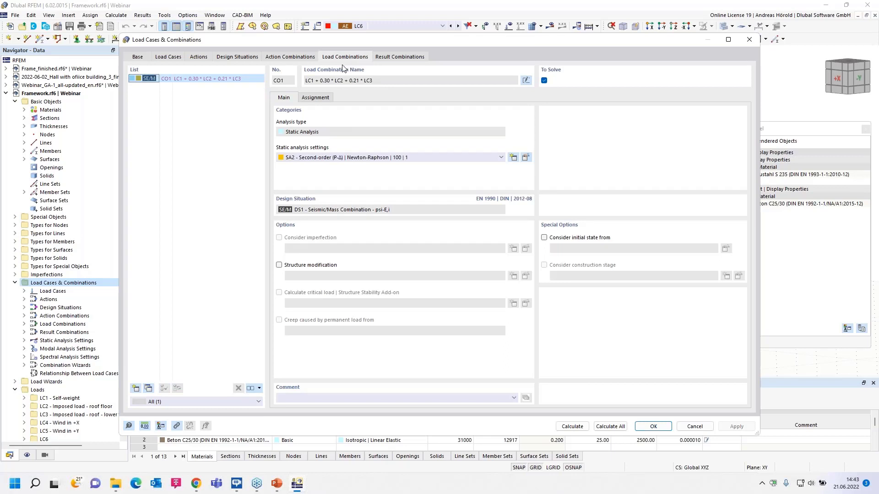
# Examine the load cases assigned to result combination RC2 and the sub-result options available for LC7.
pyautogui.click(398, 59)
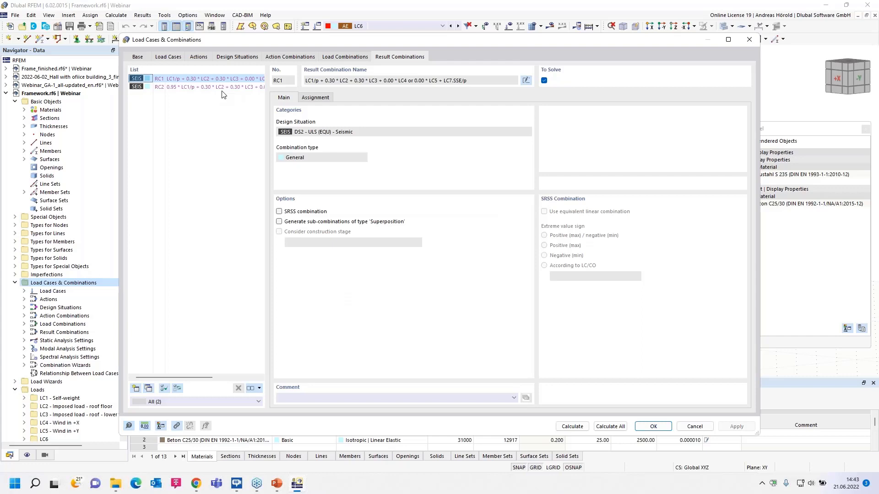
pyautogui.click(198, 88)
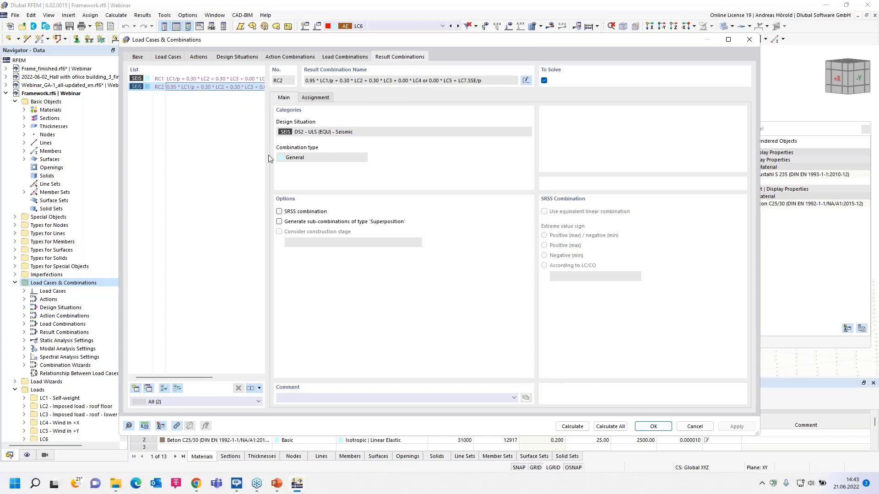
pyautogui.click(319, 98)
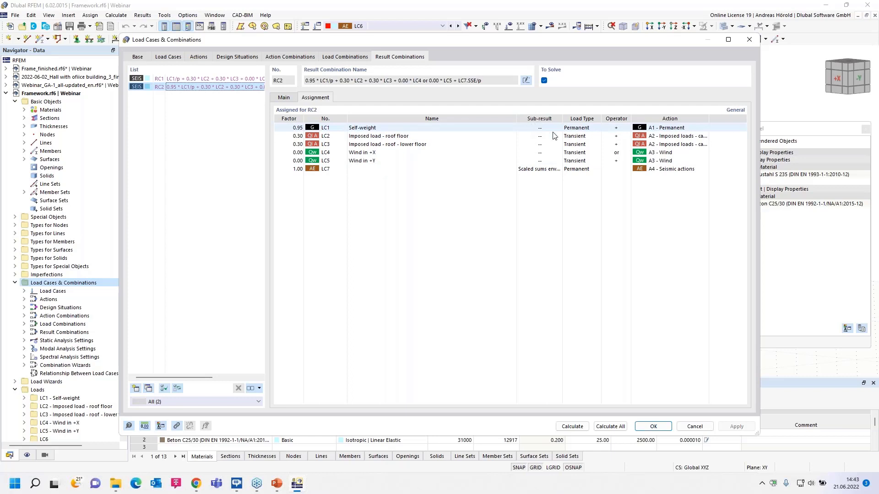
pyautogui.click(553, 169)
pyautogui.click(559, 170)
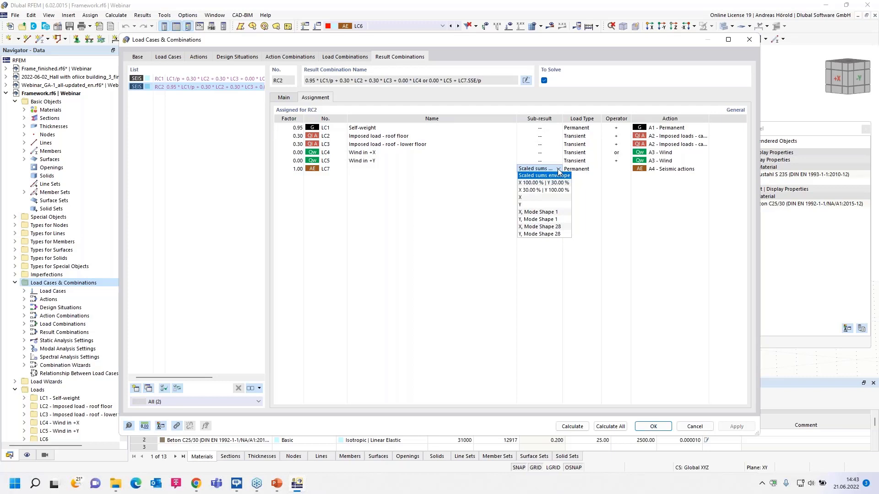
pyautogui.click(603, 198)
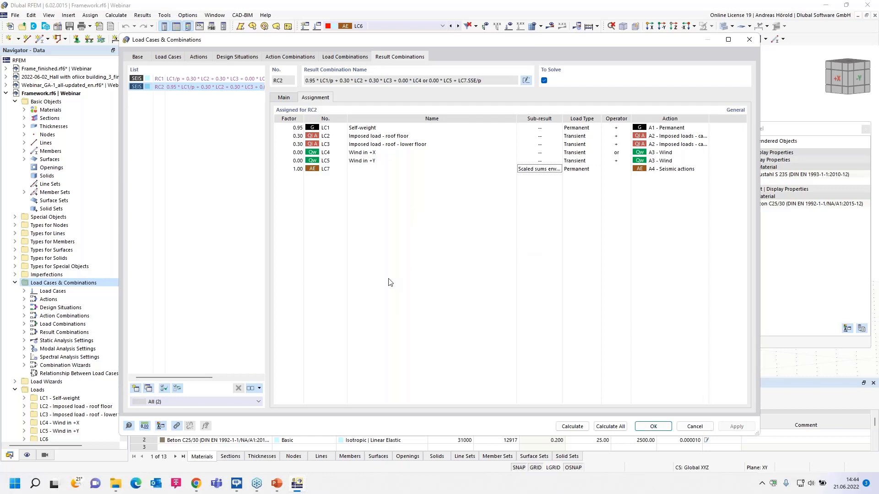
# Switch to the Dlubal website in Chrome and change its language to English.
pyautogui.click(195, 488)
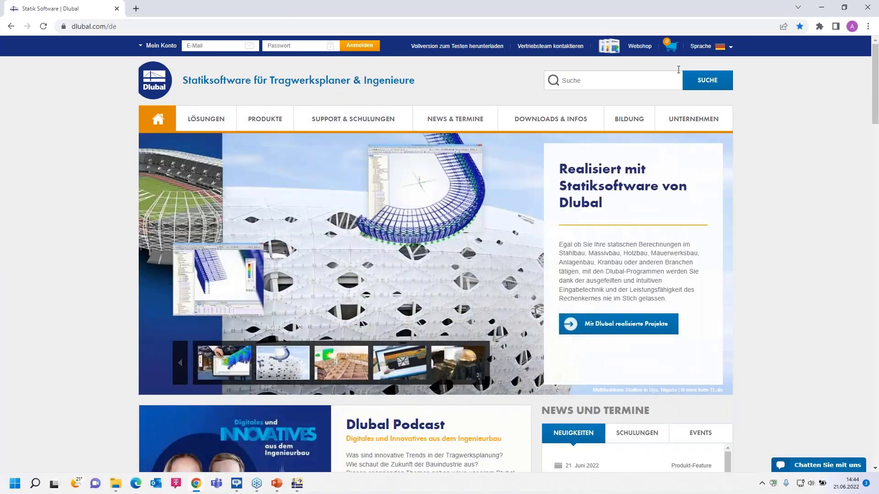
pyautogui.moveTo(701, 46)
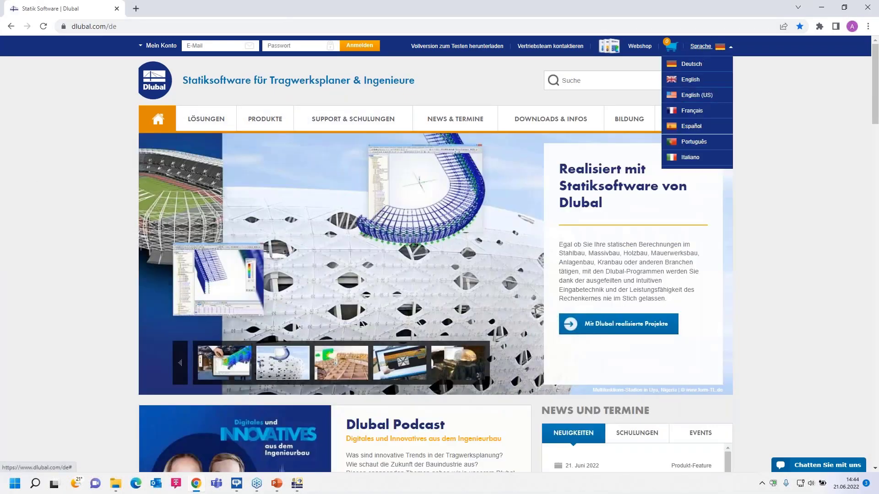
pyautogui.click(692, 81)
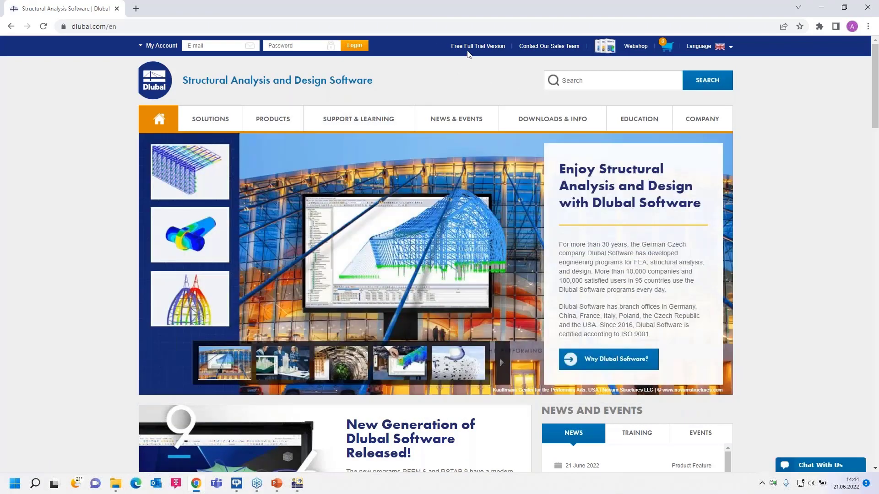
# Open the Free Full Trial Version page and look through the programs offered for download.
pyautogui.click(472, 47)
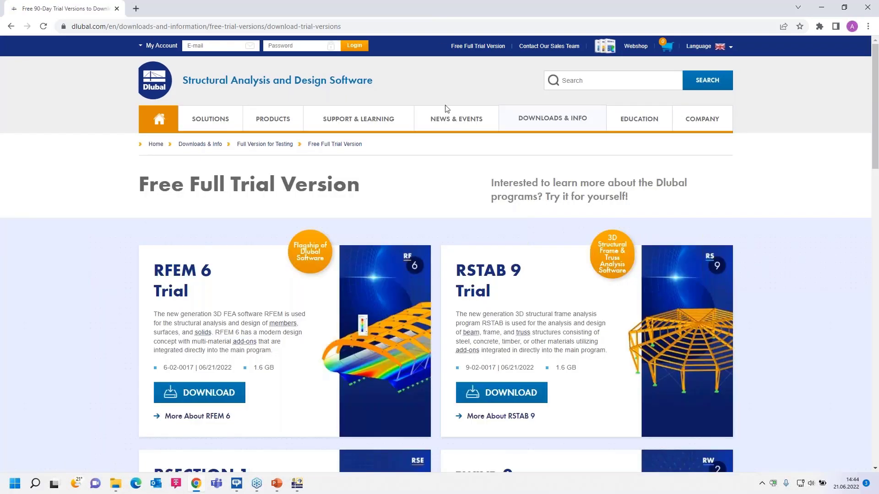
pyautogui.moveTo(456, 118)
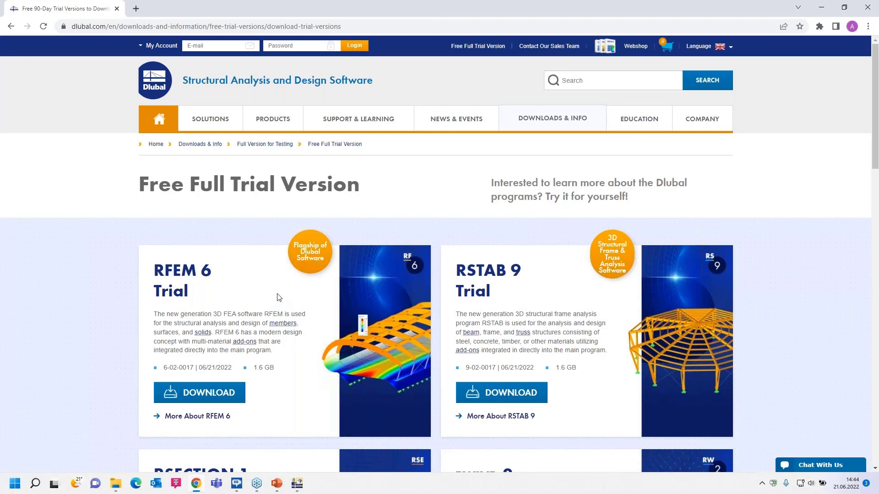
pyautogui.scroll(-1, 278, 298)
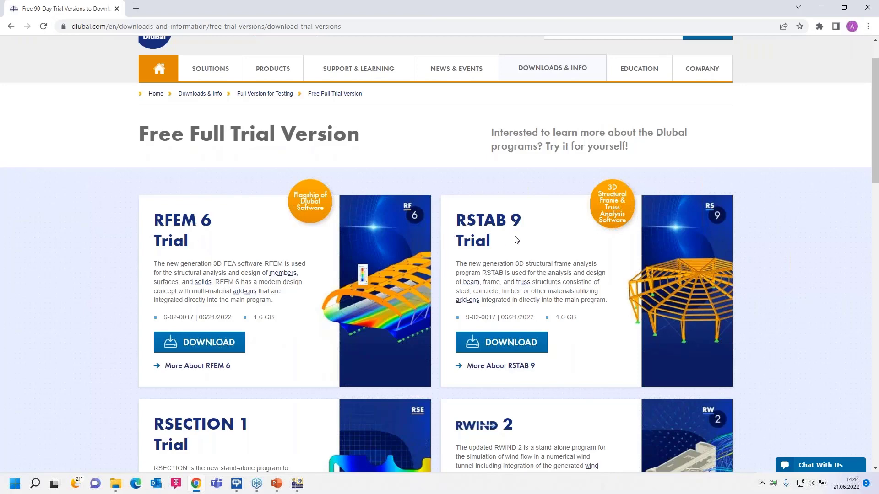
pyautogui.scroll(-2, 366, 293)
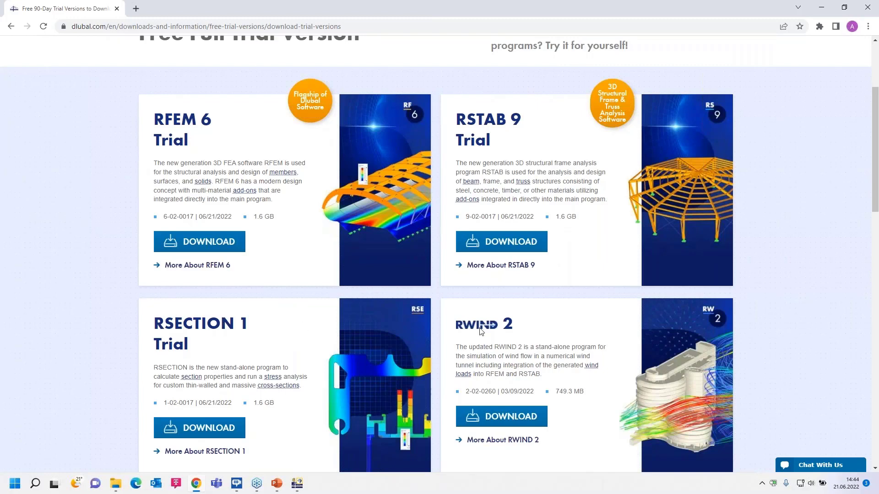
pyautogui.scroll(3, 352, 261)
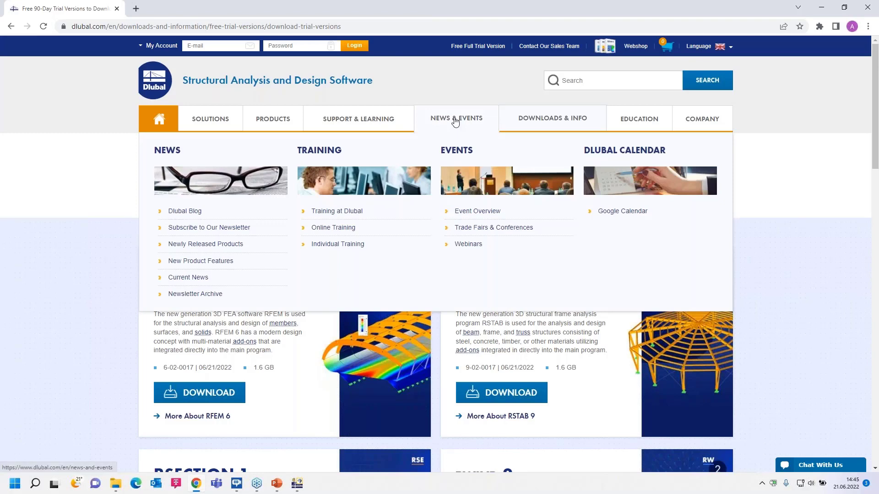
# Open the Webinars page and set the program version filter to RFEM 6.
pyautogui.click(468, 244)
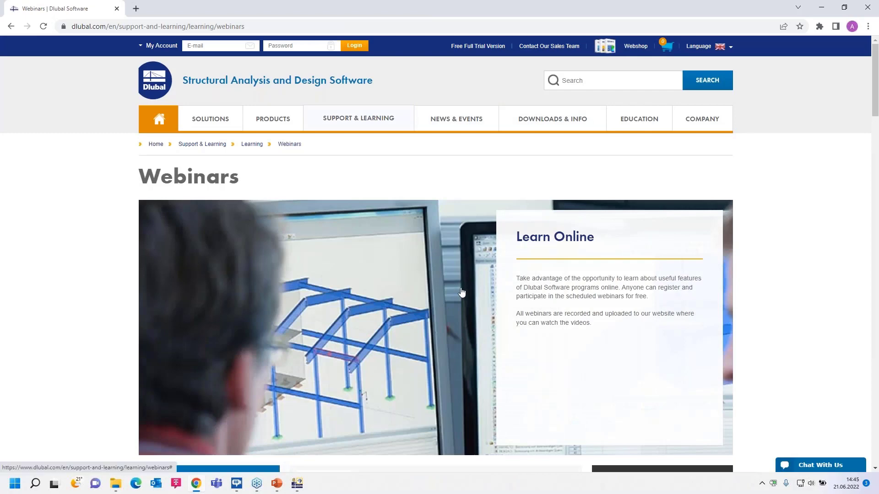
pyautogui.scroll(-6, 462, 292)
pyautogui.scroll(-2, 395, 287)
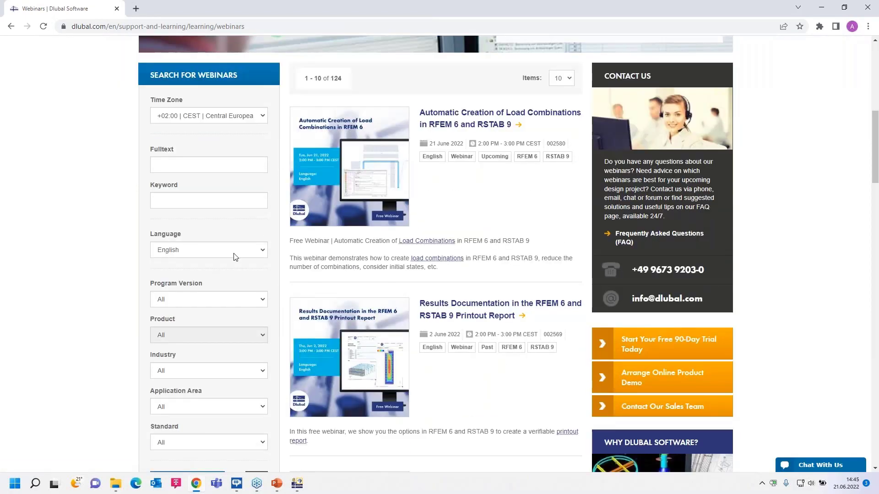
pyautogui.click(223, 300)
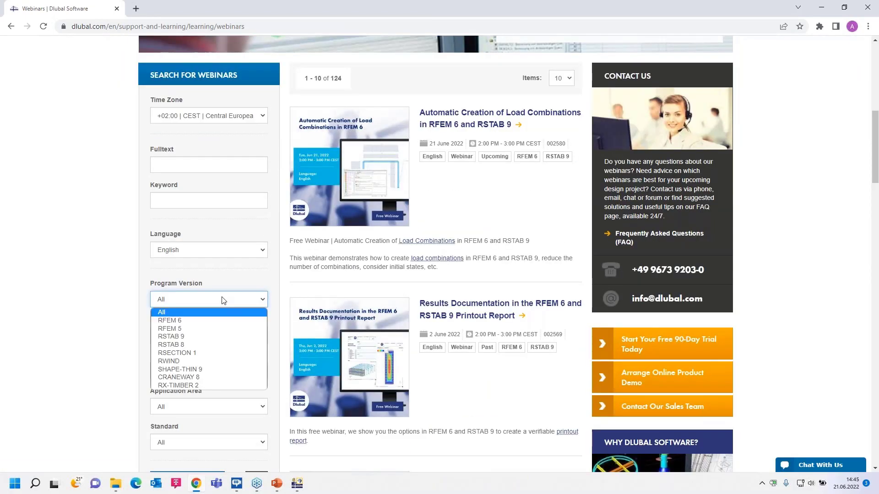
pyautogui.click(220, 320)
pyautogui.scroll(-2, 274, 302)
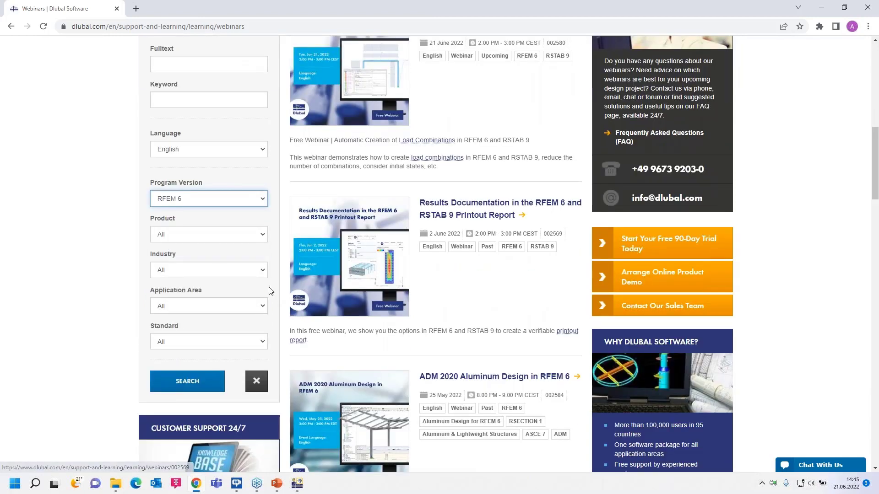
# Search the webinars for the product Structure Stability for RFEM 6 and look over the results.
pyautogui.click(264, 235)
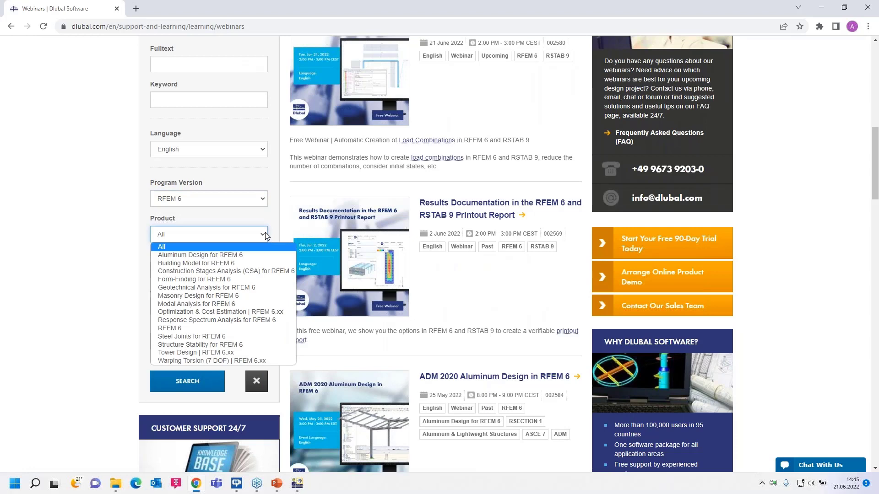
pyautogui.click(222, 345)
pyautogui.click(189, 382)
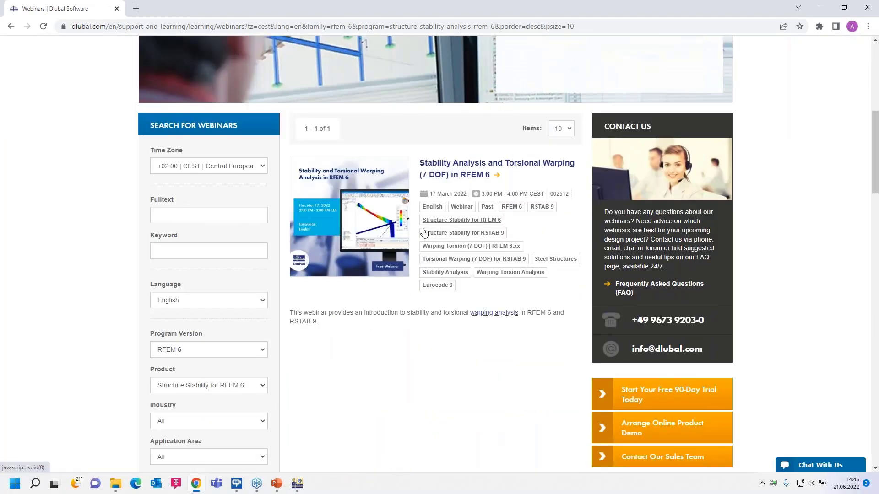
pyautogui.scroll(-3, 229, 316)
pyautogui.scroll(2, 257, 266)
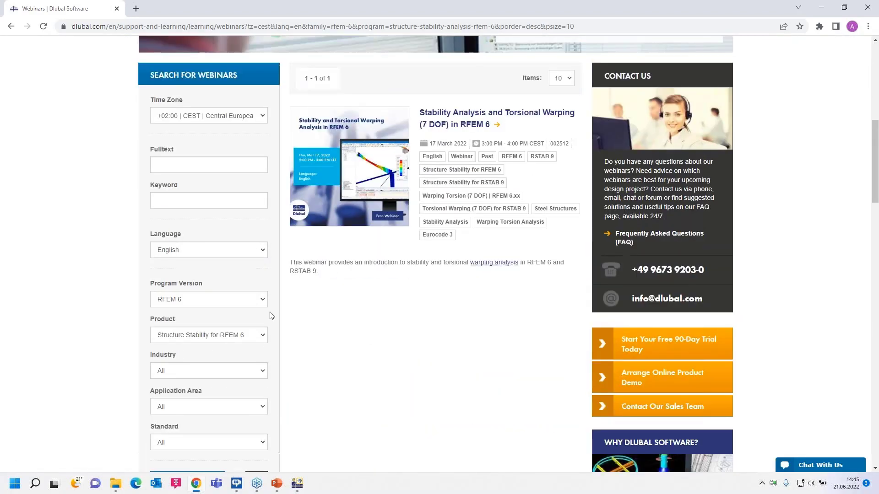
# Search the webinars for the product Construction Stages Analysis (CSA) for RFEM 6 and look through the results.
pyautogui.click(264, 335)
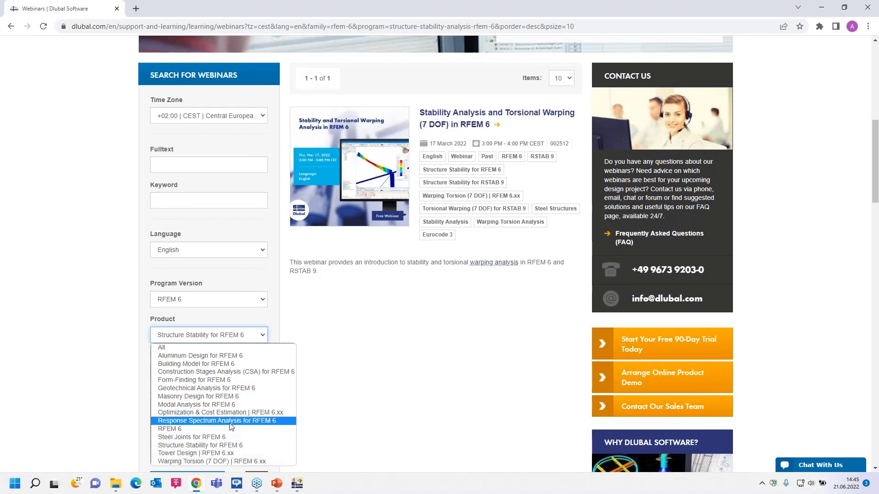
pyautogui.click(233, 372)
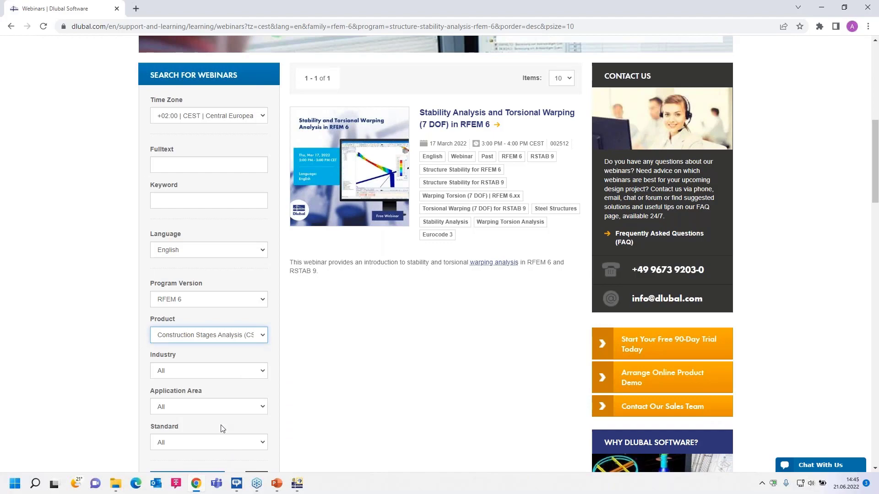
pyautogui.scroll(-2, 220, 435)
pyautogui.click(187, 381)
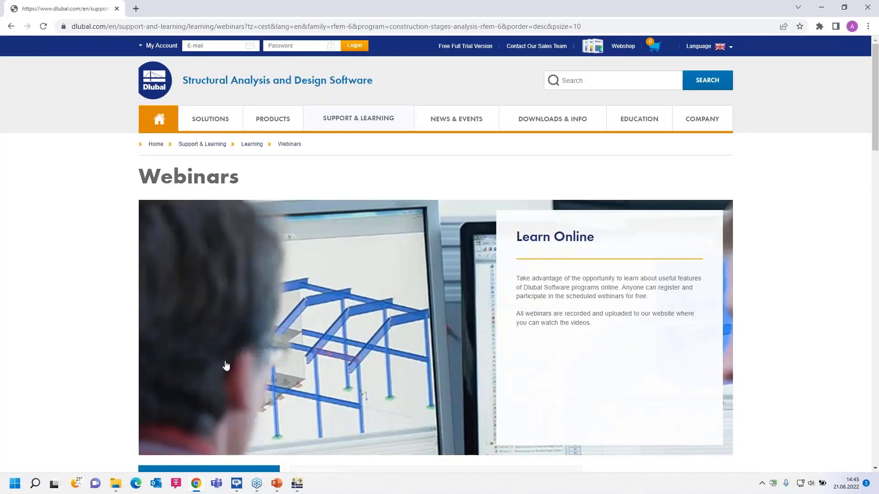
pyautogui.scroll(-9, 361, 303)
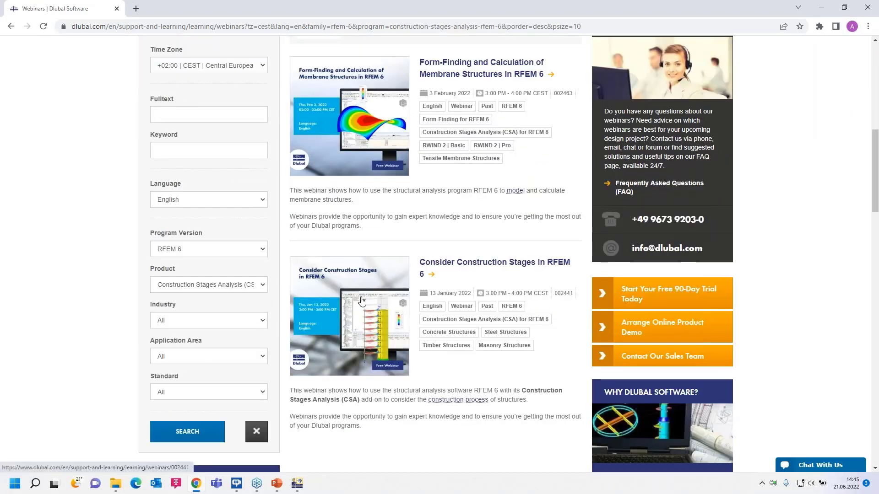
# Search the webinars by full text for "stability" with the product filter reset to All, and look over the results.
pyautogui.scroll(1, 452, 302)
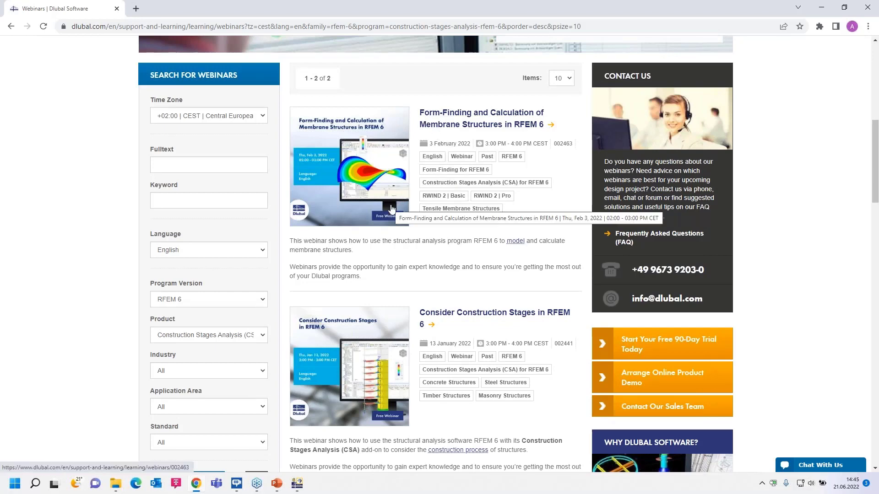
pyautogui.click(232, 335)
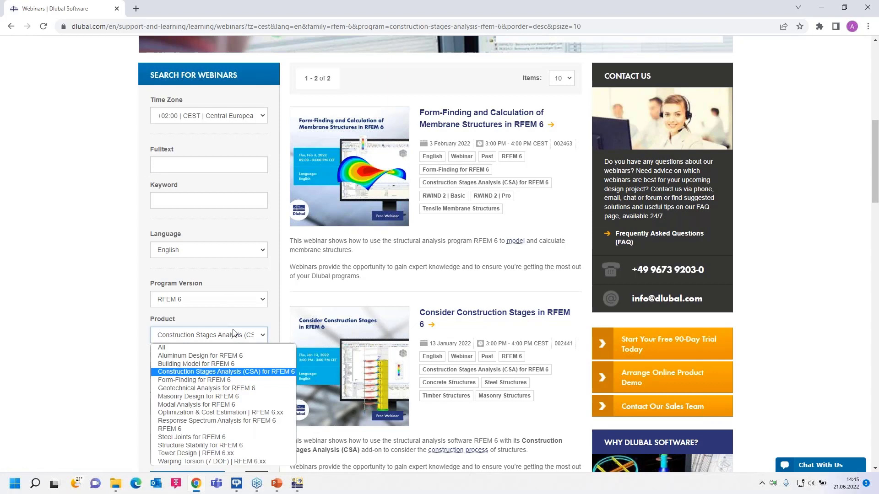
pyautogui.click(211, 347)
pyautogui.click(189, 163)
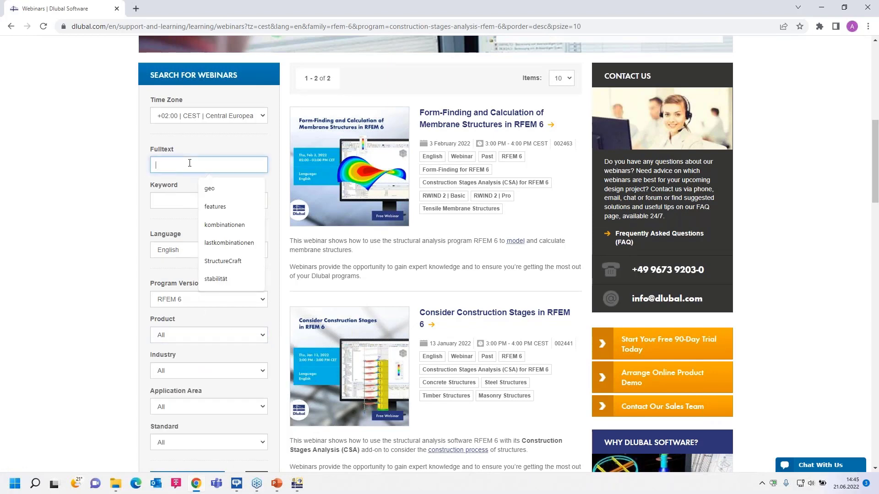
pyautogui.write('stabili')
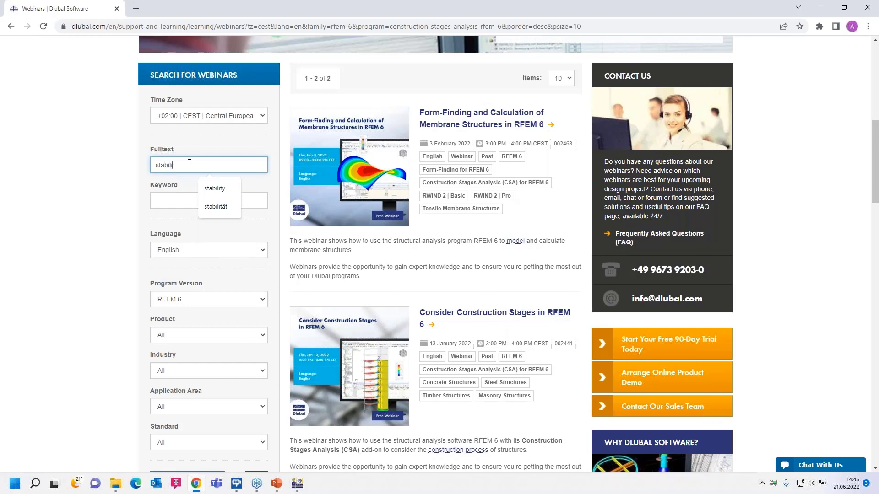
pyautogui.write('ty')
pyautogui.press('Return')
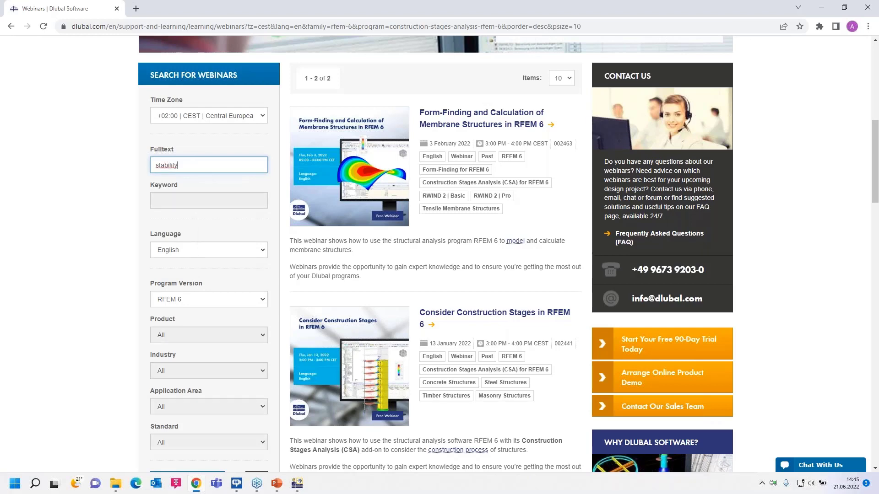
pyautogui.scroll(-11, 454, 270)
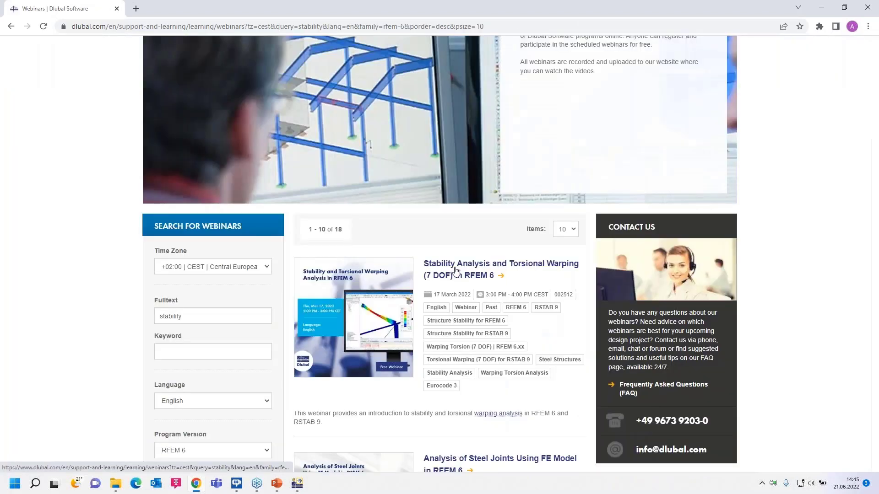
pyautogui.scroll(-5, 449, 263)
pyautogui.scroll(8, 448, 263)
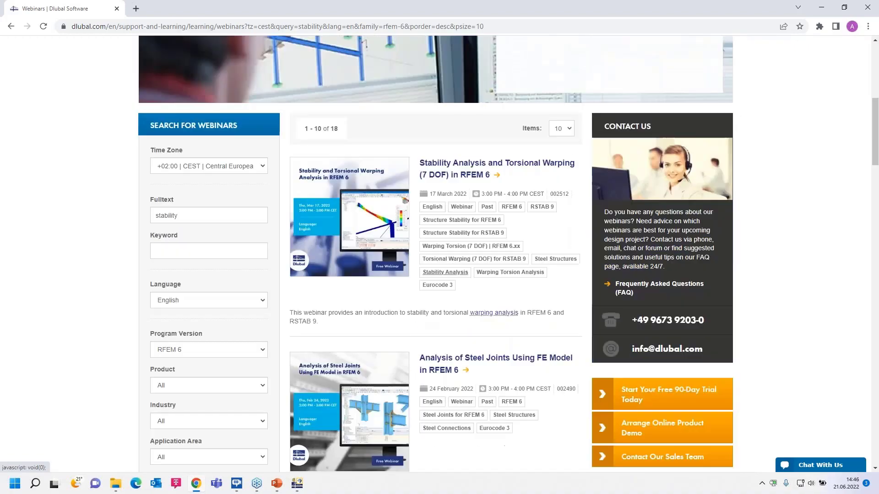
pyautogui.scroll(-2, 462, 257)
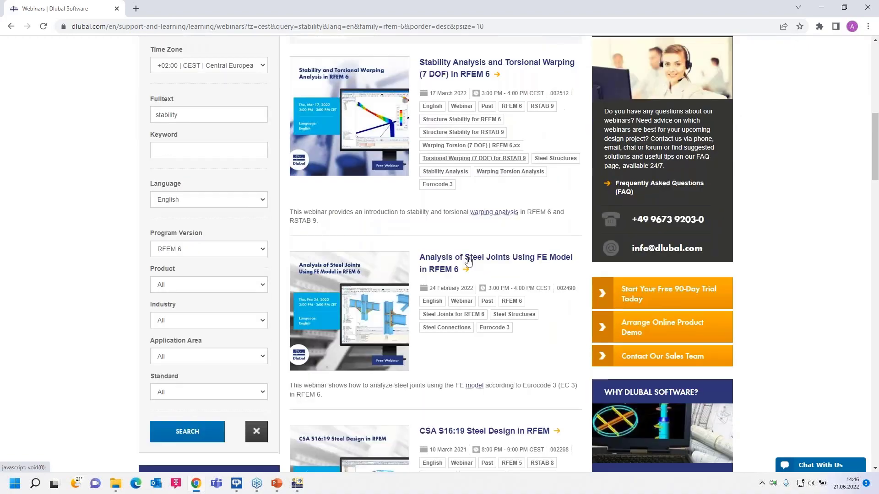